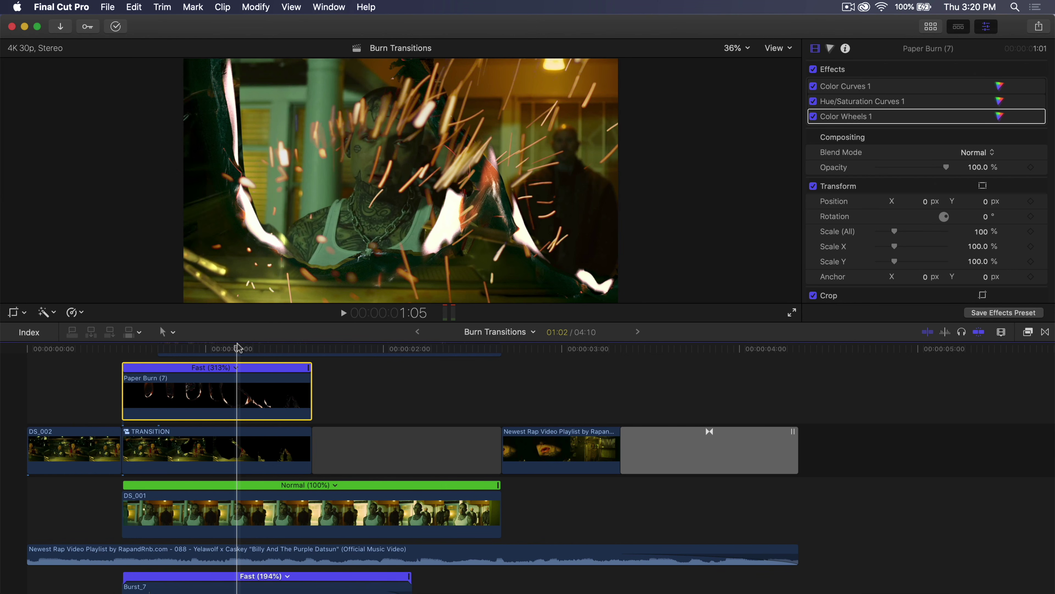
Scrub through the finished paper burn transition in the timeline to preview how it reveals the second clip
{"action": "left_click_drag", "start_coordinate": [233, 353], "coordinate": [154, 351]}
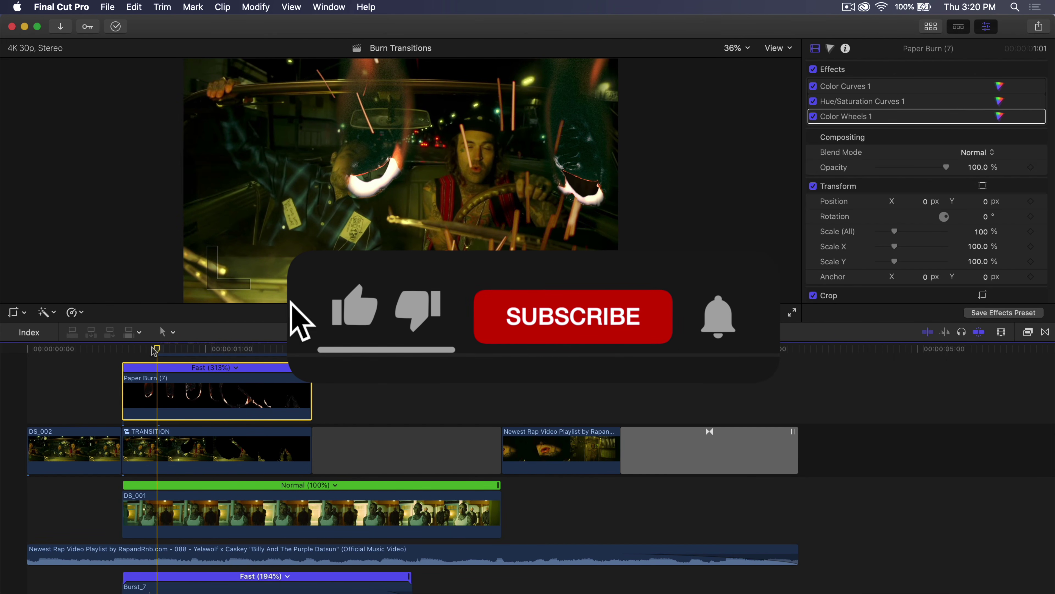
{"action": "left_click_drag", "start_coordinate": [155, 351], "coordinate": [210, 348]}
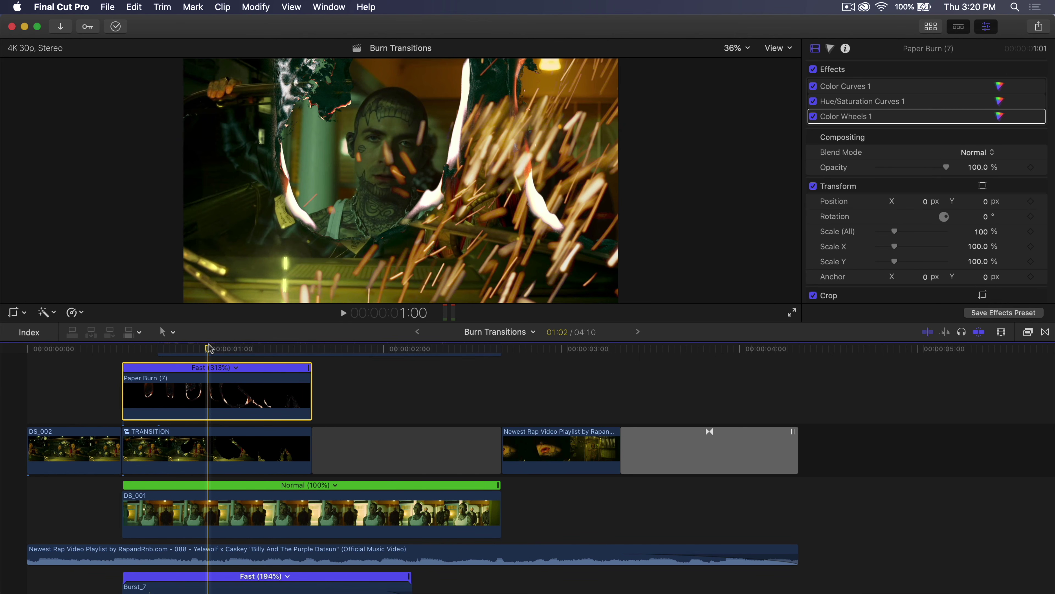
{"action": "left_click_drag", "start_coordinate": [209, 349], "coordinate": [215, 348]}
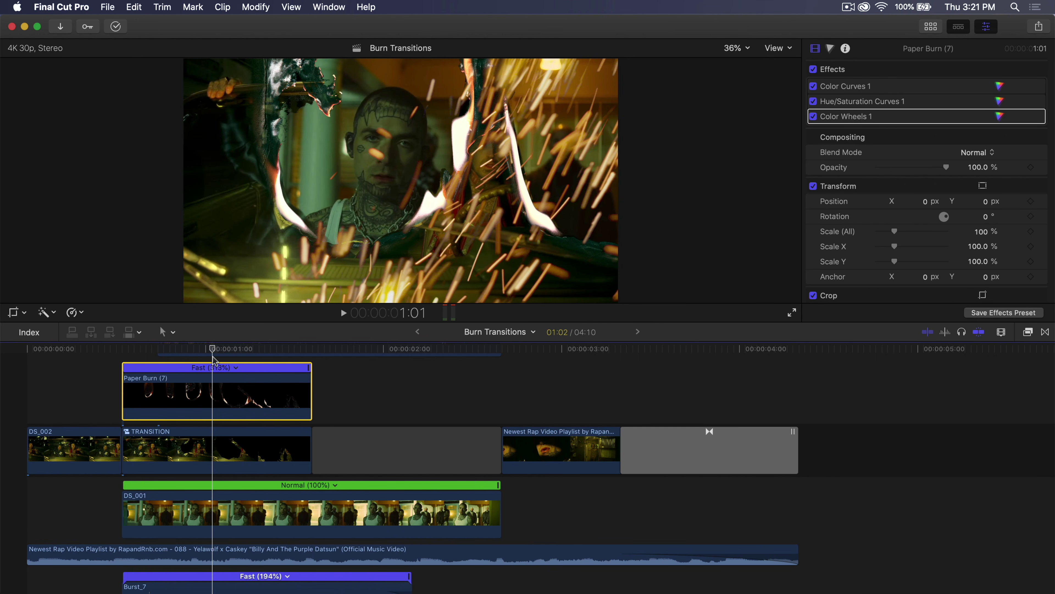
{"action": "left_click_drag", "start_coordinate": [206, 353], "coordinate": [311, 366]}
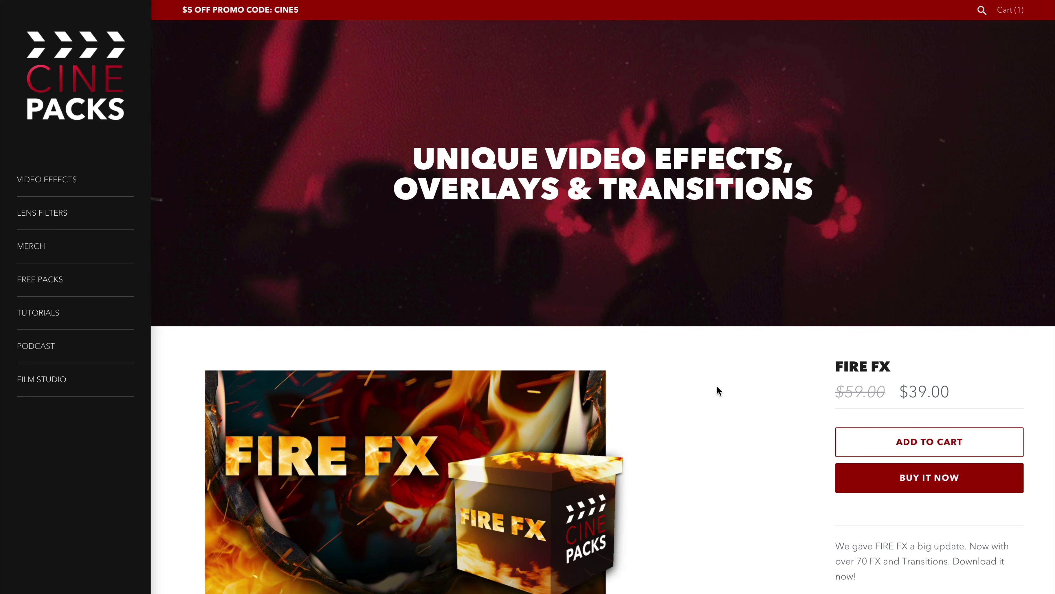
Switch to the CinePacks website and look over the Fire FX offer and the other effect packs on the homepage
{"action": "scroll", "coordinate": [711, 399], "scroll_direction": "down", "scroll_amount": 1}
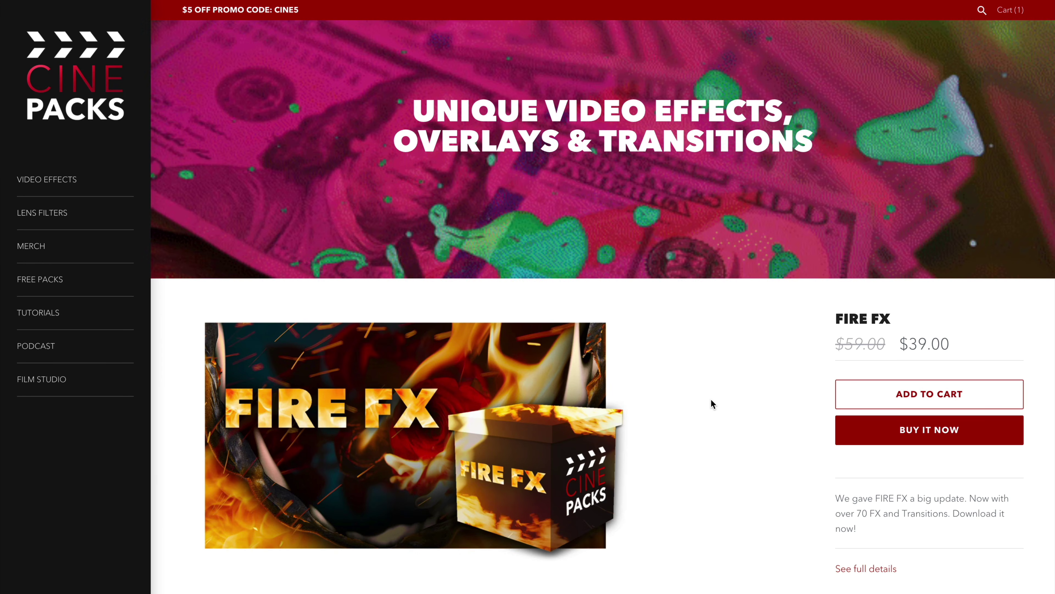
{"action": "scroll", "coordinate": [711, 401], "scroll_direction": "down", "scroll_amount": 2}
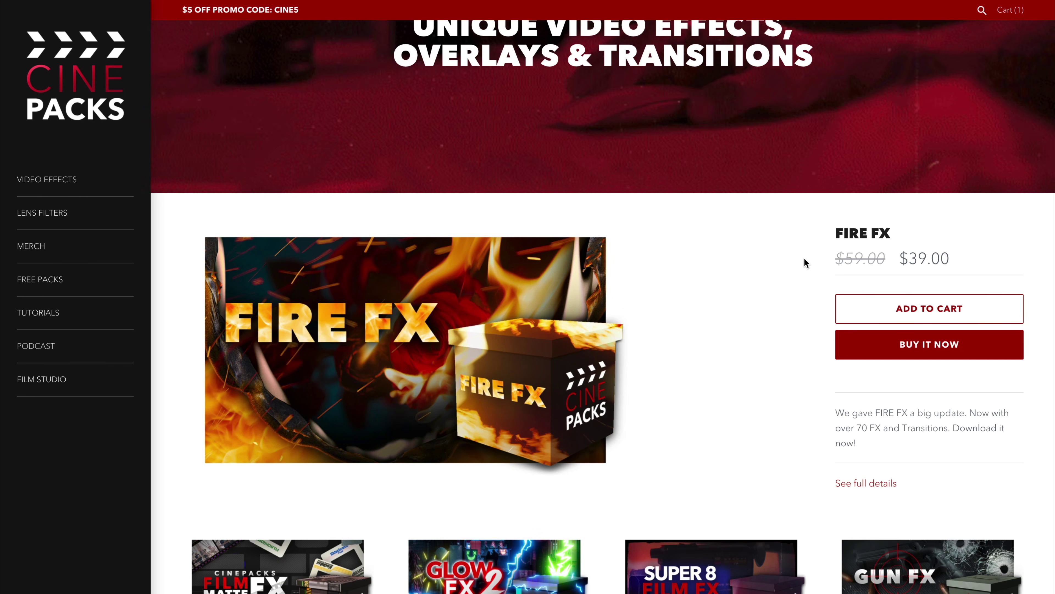
{"action": "scroll", "coordinate": [780, 292], "scroll_direction": "down", "scroll_amount": 5}
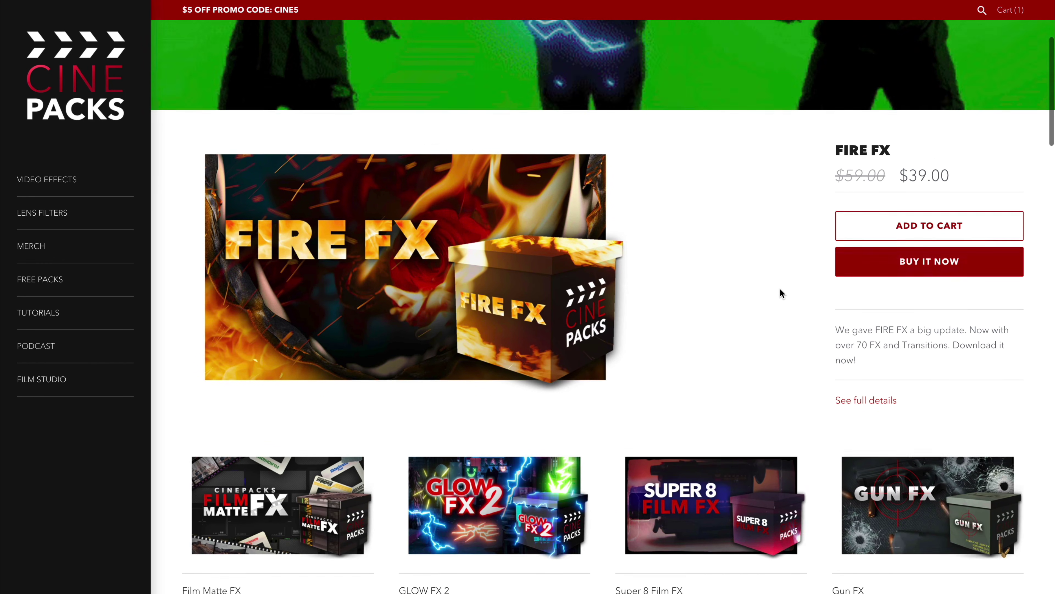
{"action": "scroll", "coordinate": [779, 292], "scroll_direction": "down", "scroll_amount": 2}
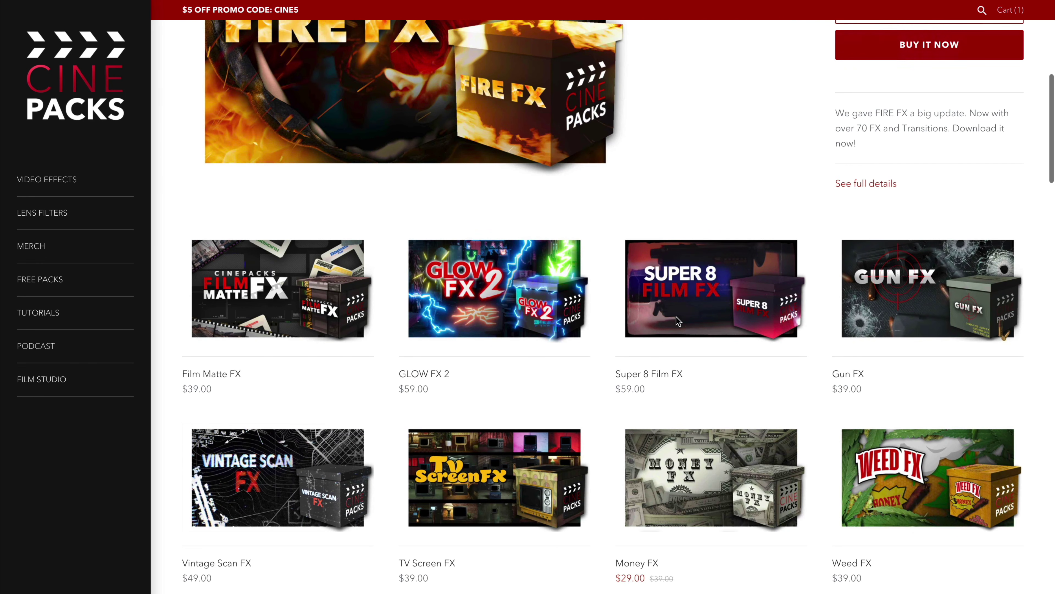
{"action": "scroll", "coordinate": [691, 166], "scroll_direction": "up", "scroll_amount": 4}
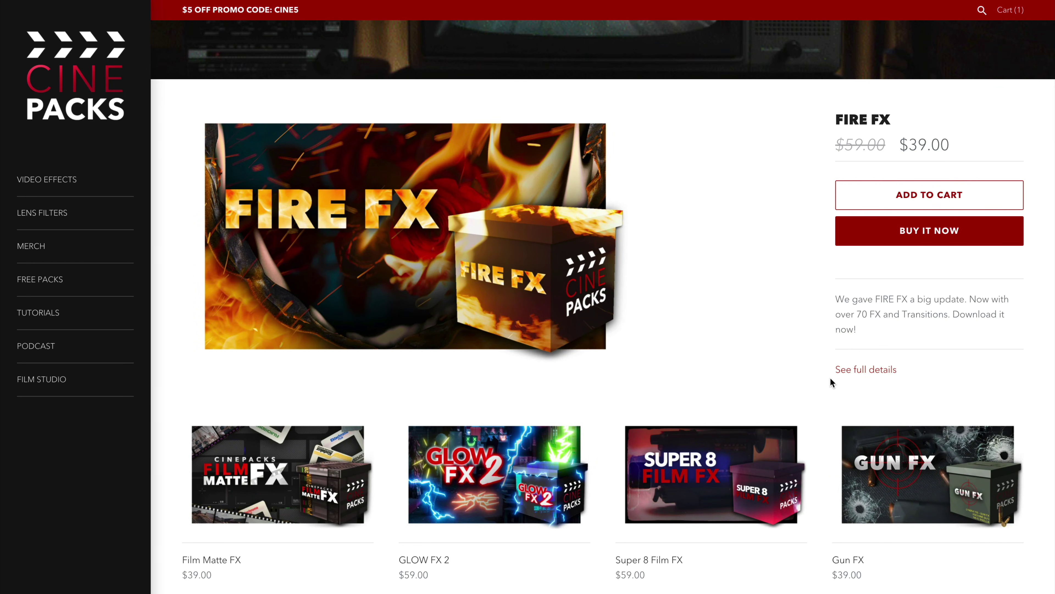
Open the full details of the Fire FX pack and review its included assets and supported editing programs
{"action": "left_click", "coordinate": [846, 370]}
{"action": "scroll", "coordinate": [335, 401], "scroll_direction": "down", "scroll_amount": 15}
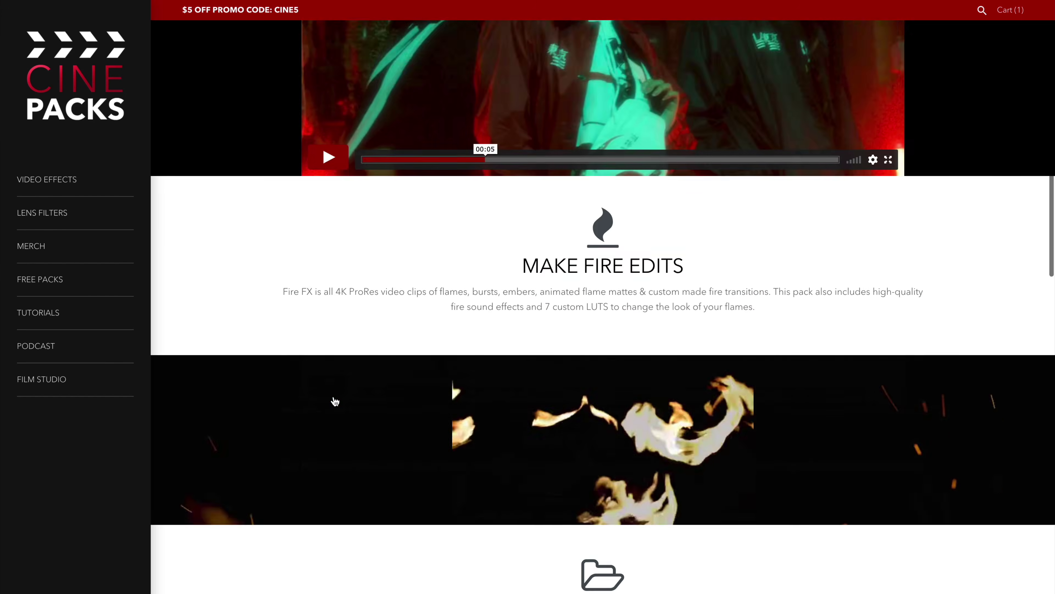
{"action": "scroll", "coordinate": [335, 401], "scroll_direction": "down", "scroll_amount": 2}
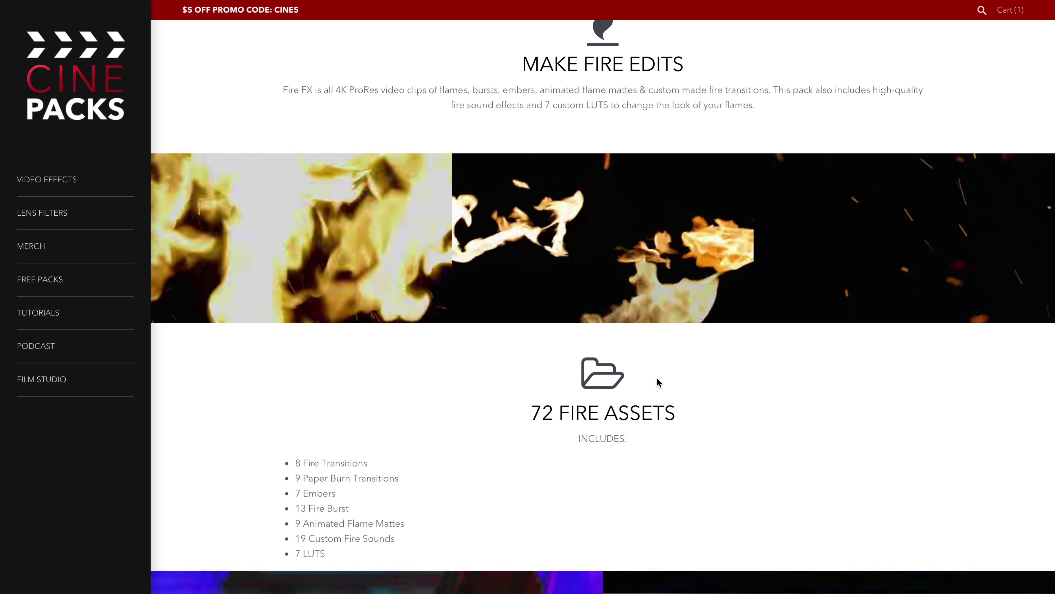
{"action": "scroll", "coordinate": [494, 307], "scroll_direction": "down", "scroll_amount": 2}
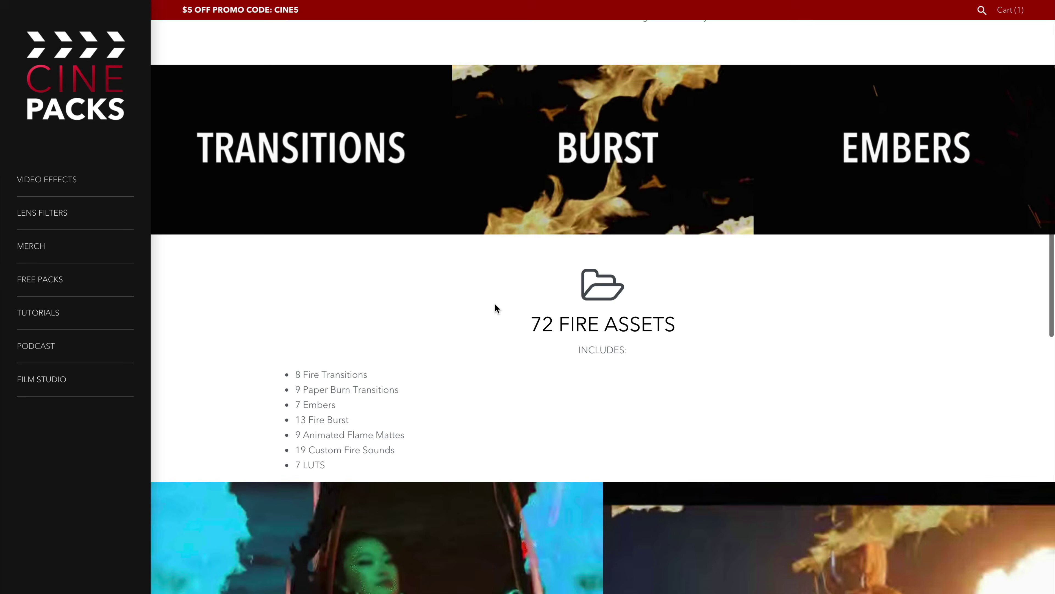
{"action": "scroll", "coordinate": [495, 308], "scroll_direction": "down", "scroll_amount": 5}
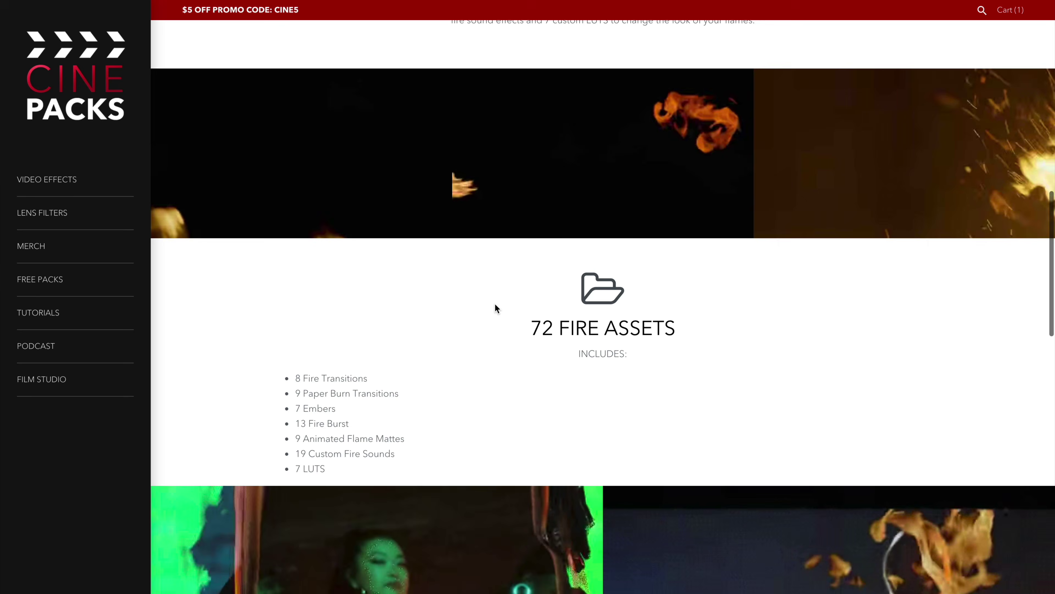
{"action": "scroll", "coordinate": [493, 231], "scroll_direction": "down", "scroll_amount": 10}
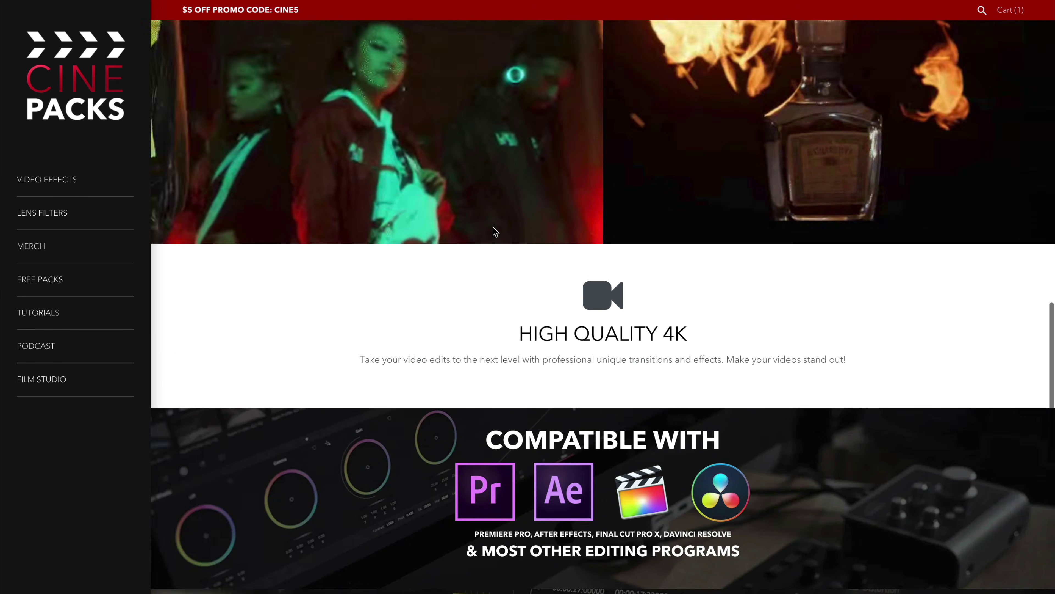
{"action": "scroll", "coordinate": [501, 247], "scroll_direction": "up", "scroll_amount": 20}
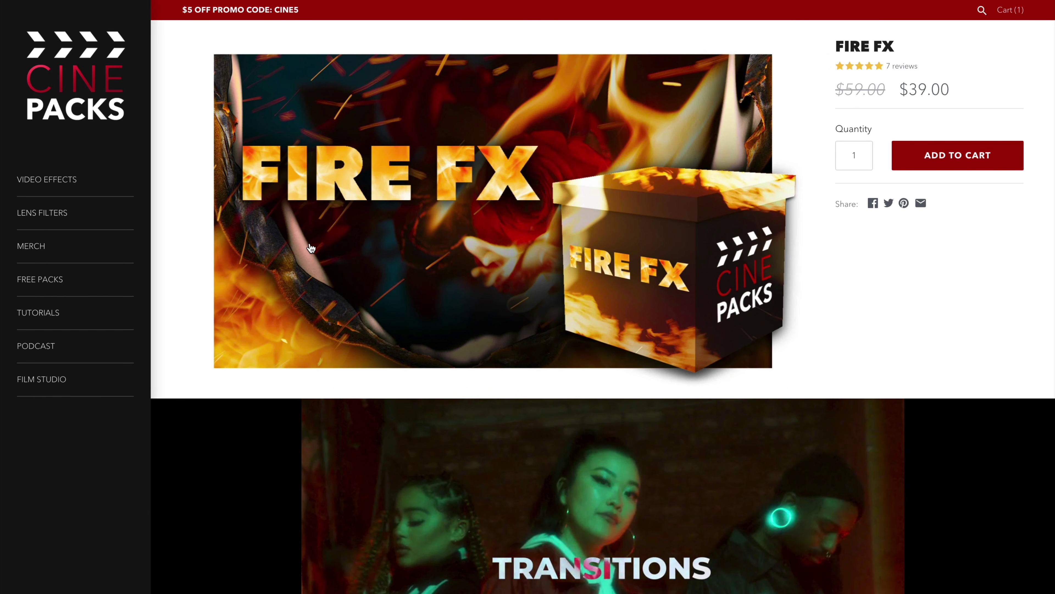
Find the FREE Fire & Water FX Sample among the free packs and review its product page
{"action": "left_click", "coordinate": [45, 287]}
{"action": "scroll", "coordinate": [530, 226], "scroll_direction": "down", "scroll_amount": 3}
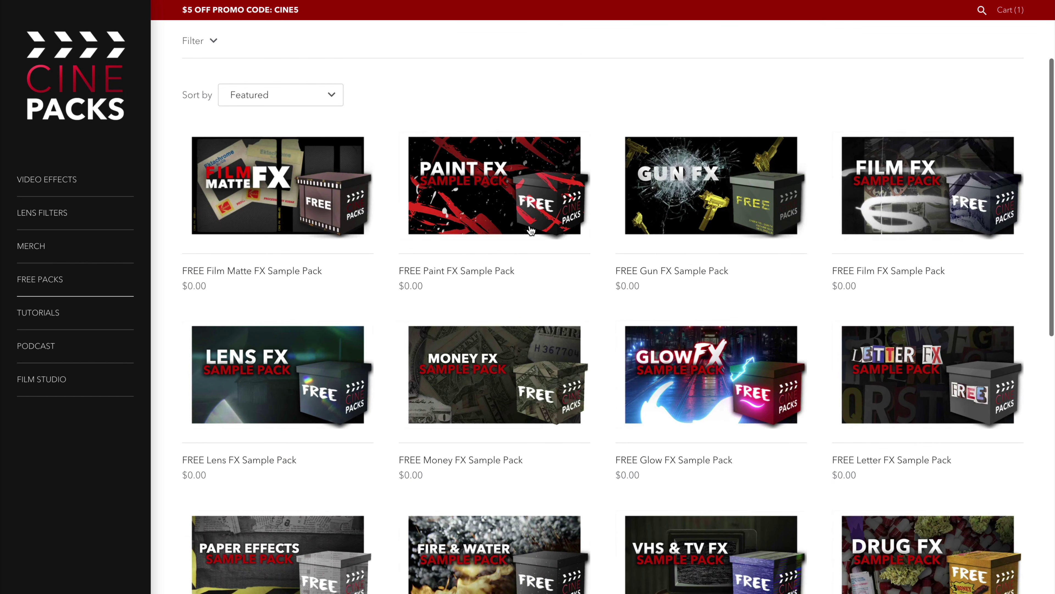
{"action": "scroll", "coordinate": [605, 376], "scroll_direction": "down", "scroll_amount": 5}
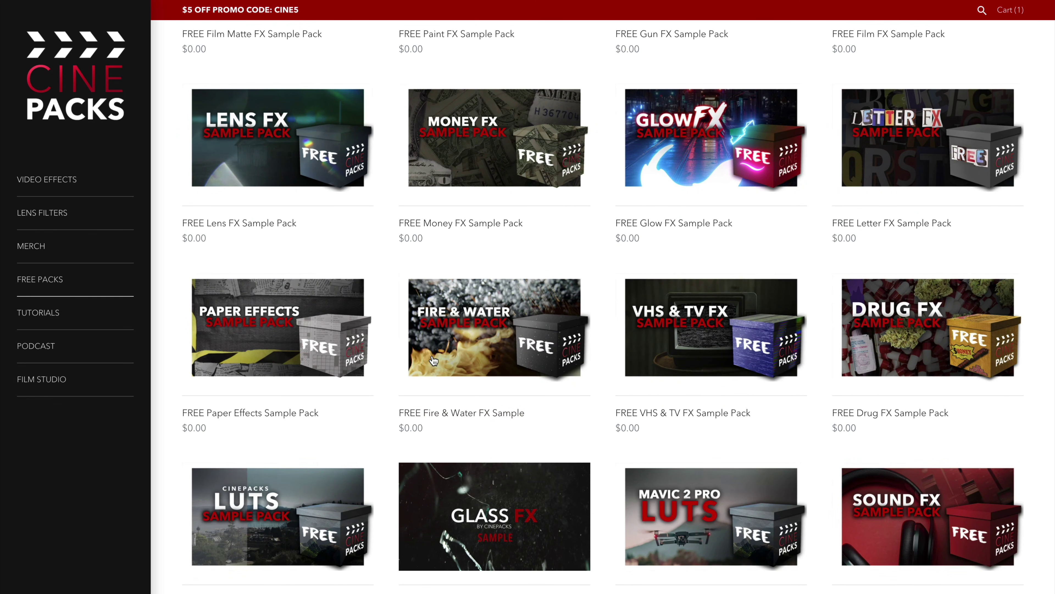
{"action": "left_click", "coordinate": [465, 344]}
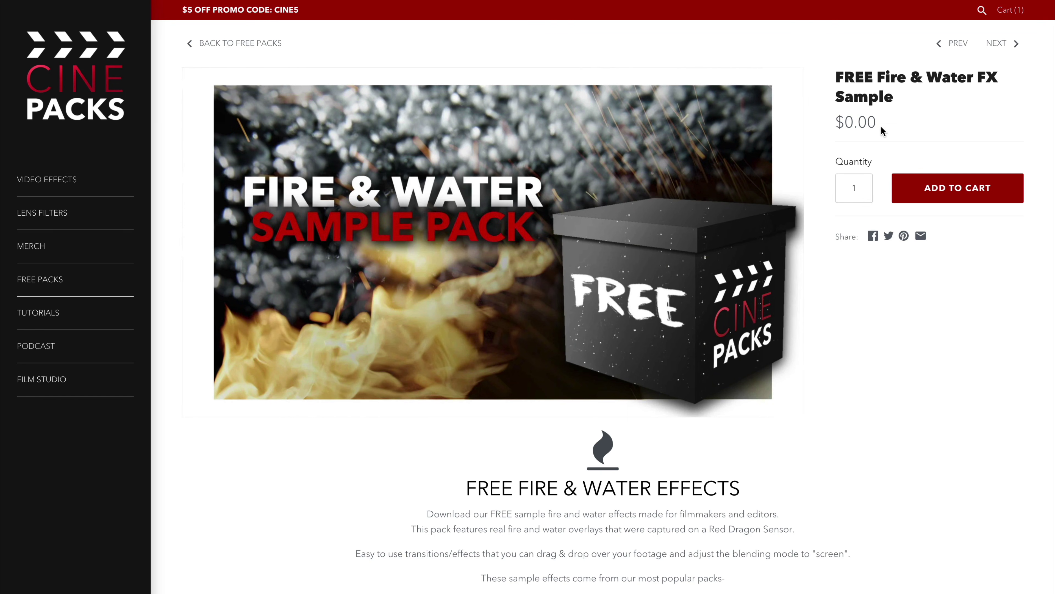
{"action": "scroll", "coordinate": [512, 484], "scroll_direction": "down", "scroll_amount": 7}
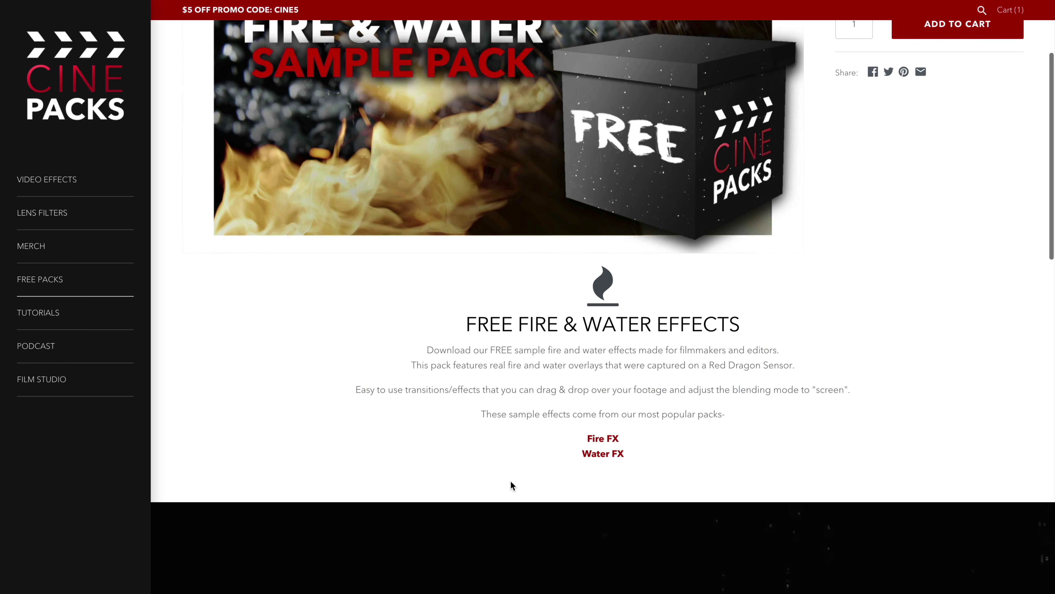
{"action": "scroll", "coordinate": [503, 415], "scroll_direction": "down", "scroll_amount": 6}
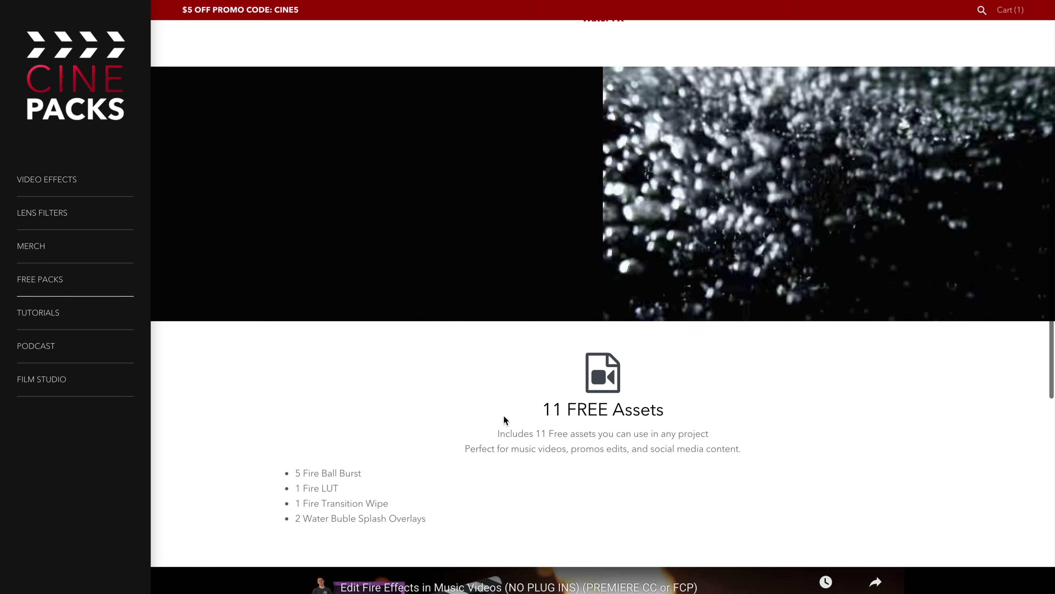
{"action": "scroll", "coordinate": [503, 414], "scroll_direction": "up", "scroll_amount": 14}
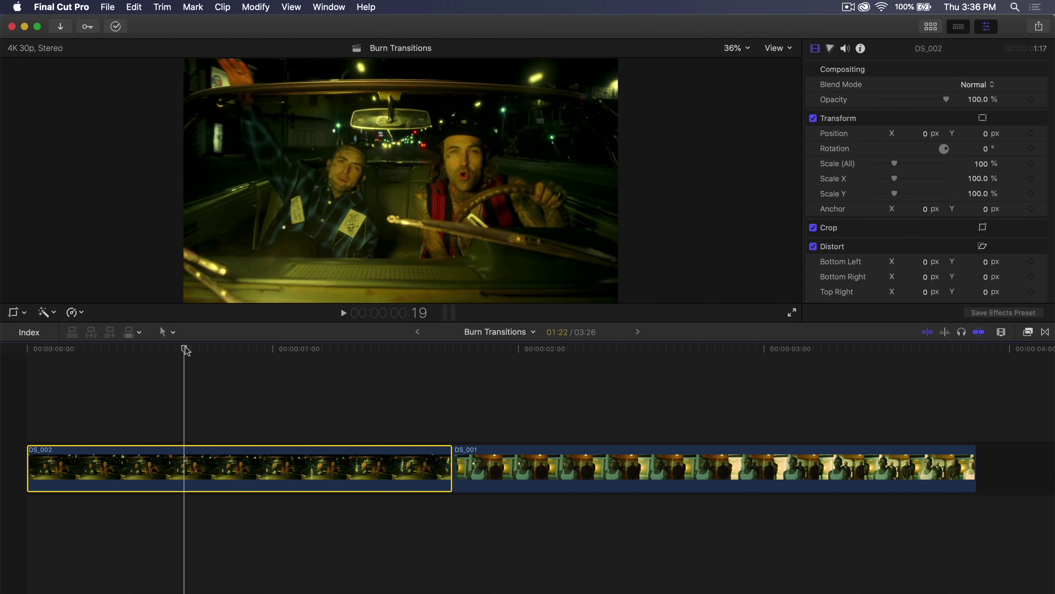
Switch to Final Cut Pro and play back the opening DS_002 clip in the Burn Transitions project
{"action": "left_click_drag", "start_coordinate": [186, 351], "coordinate": [117, 388]}
{"action": "key", "text": "space"}
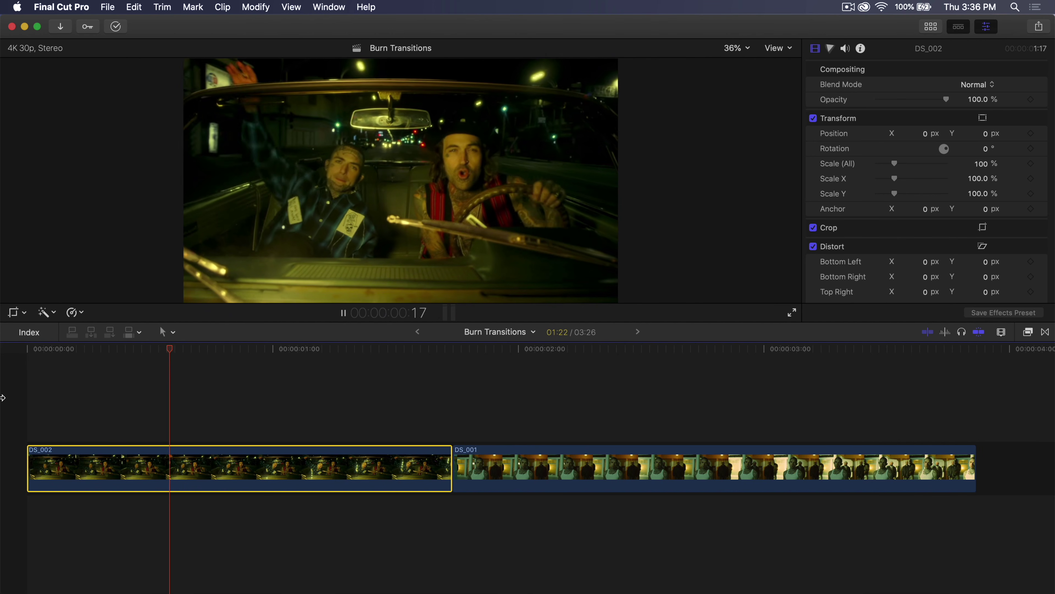
{"action": "key", "text": "space"}
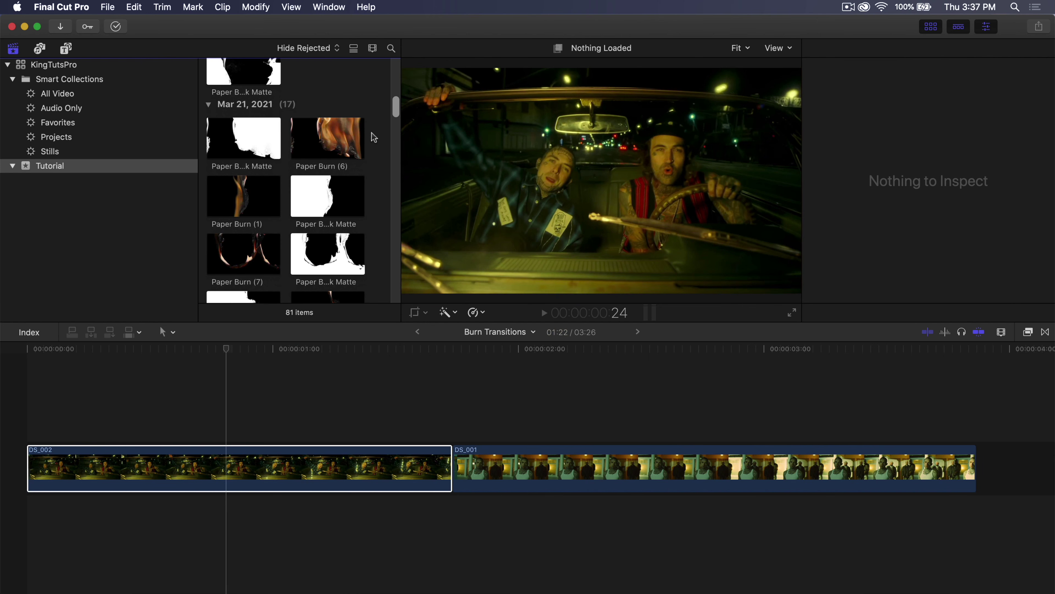
Browse the Paper Burn clips and mattes in the Tutorial event and preview Paper Burn (4)
{"action": "scroll", "coordinate": [374, 137], "scroll_direction": "up", "scroll_amount": 2}
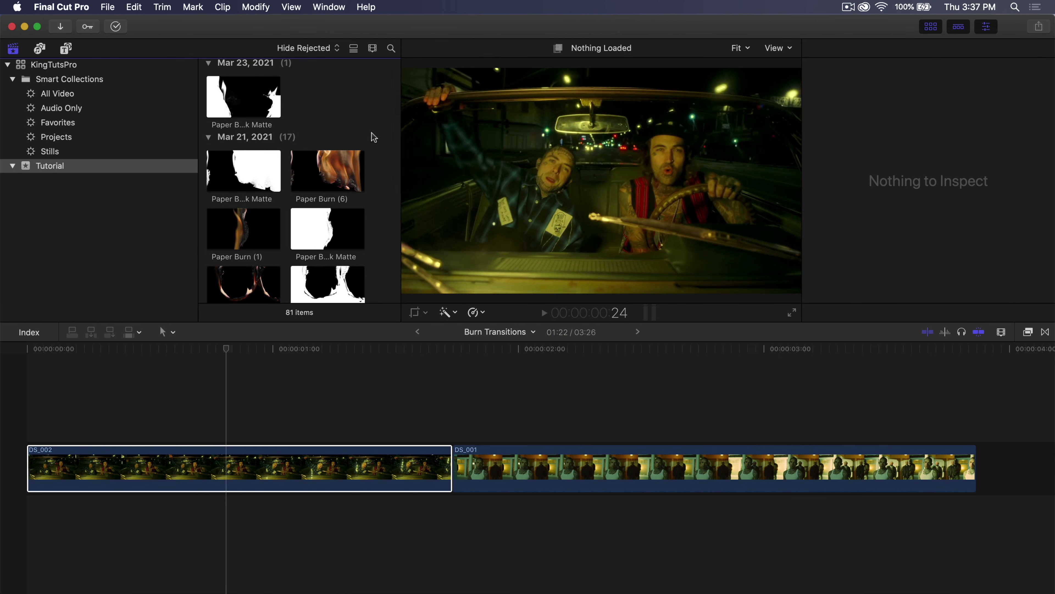
{"action": "scroll", "coordinate": [374, 137], "scroll_direction": "down", "scroll_amount": 4}
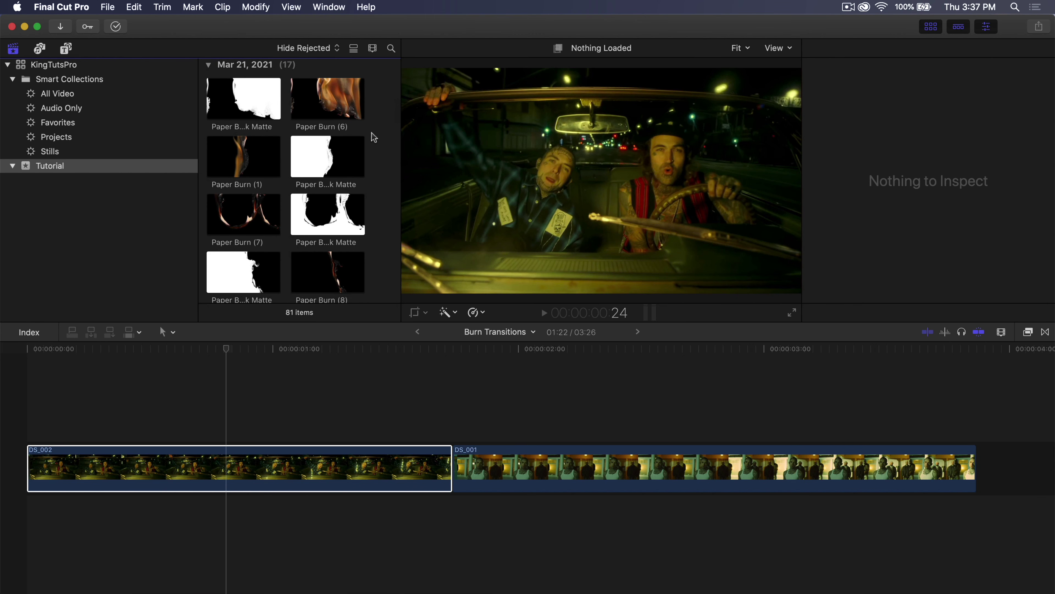
{"action": "scroll", "coordinate": [372, 134], "scroll_direction": "down", "scroll_amount": 10}
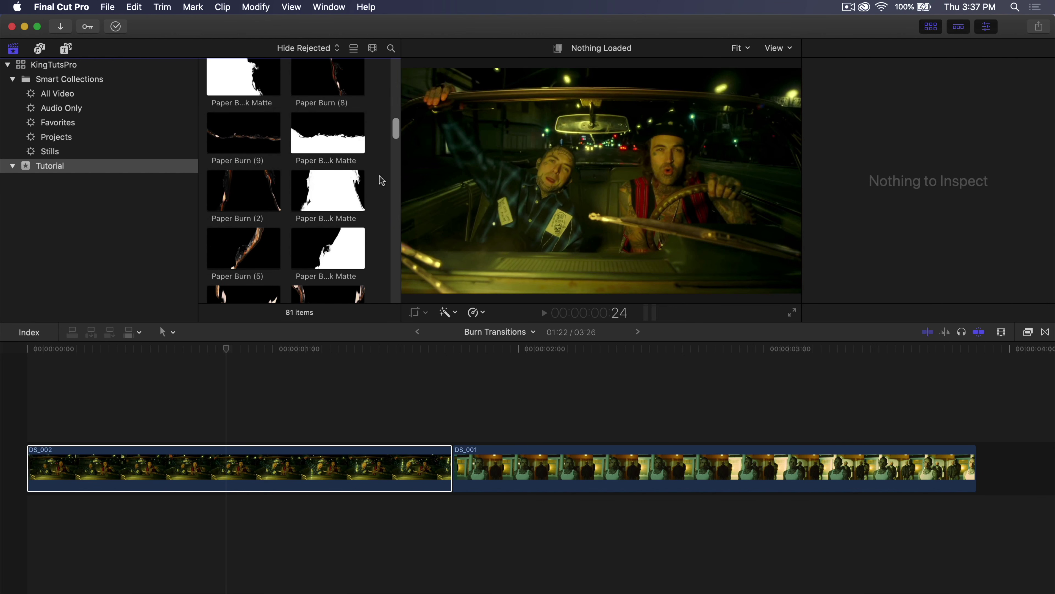
{"action": "scroll", "coordinate": [378, 178], "scroll_direction": "down", "scroll_amount": 5}
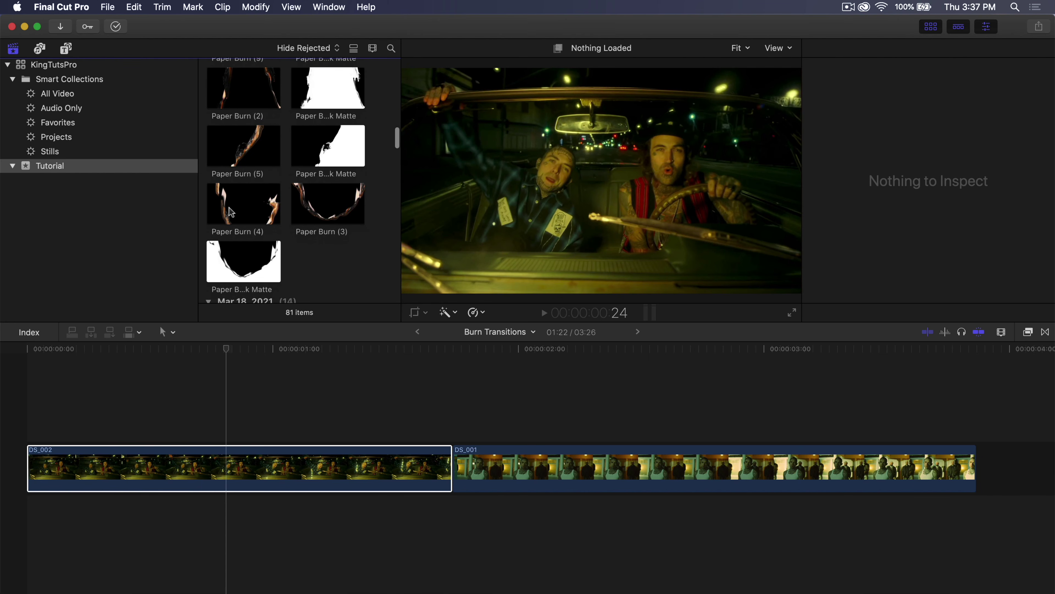
{"action": "left_click", "coordinate": [233, 211]}
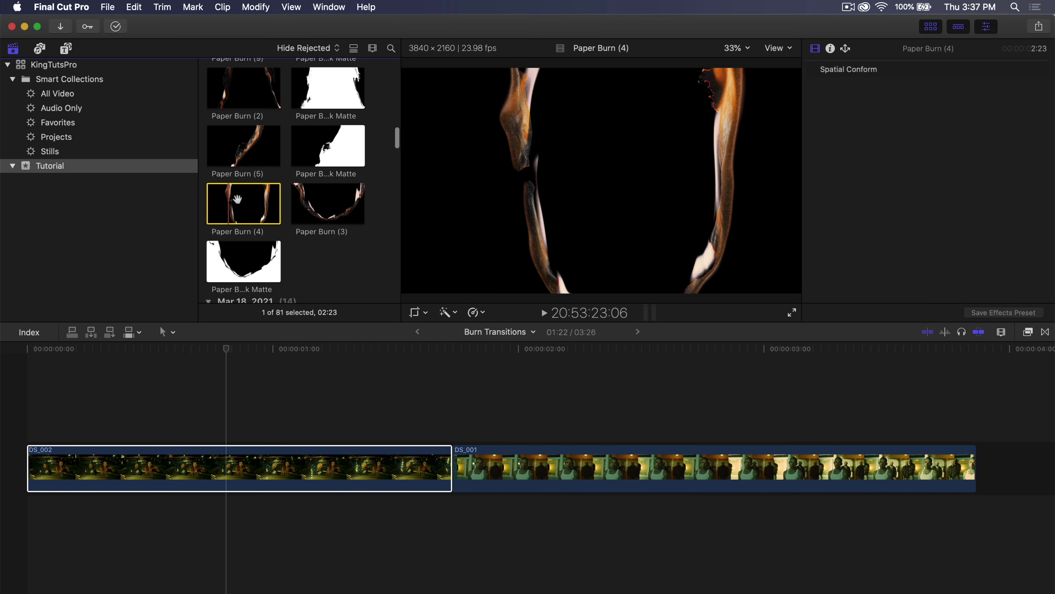
Move DS_001 beneath DS_002 so it starts about 17 frames into the timeline, and play back the overlap
{"action": "left_click", "coordinate": [266, 459]}
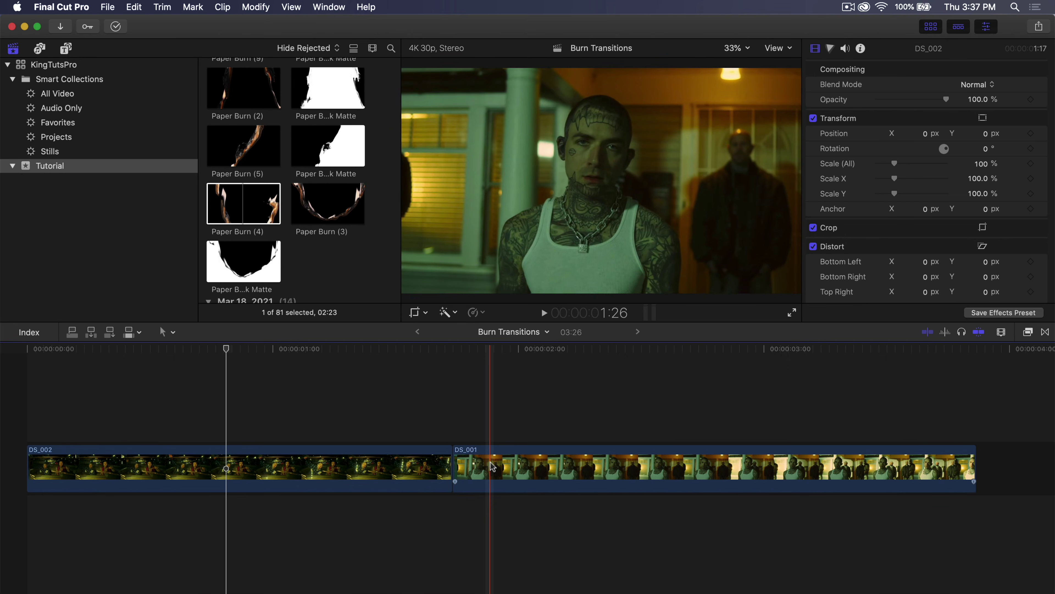
{"action": "left_click", "coordinate": [490, 463]}
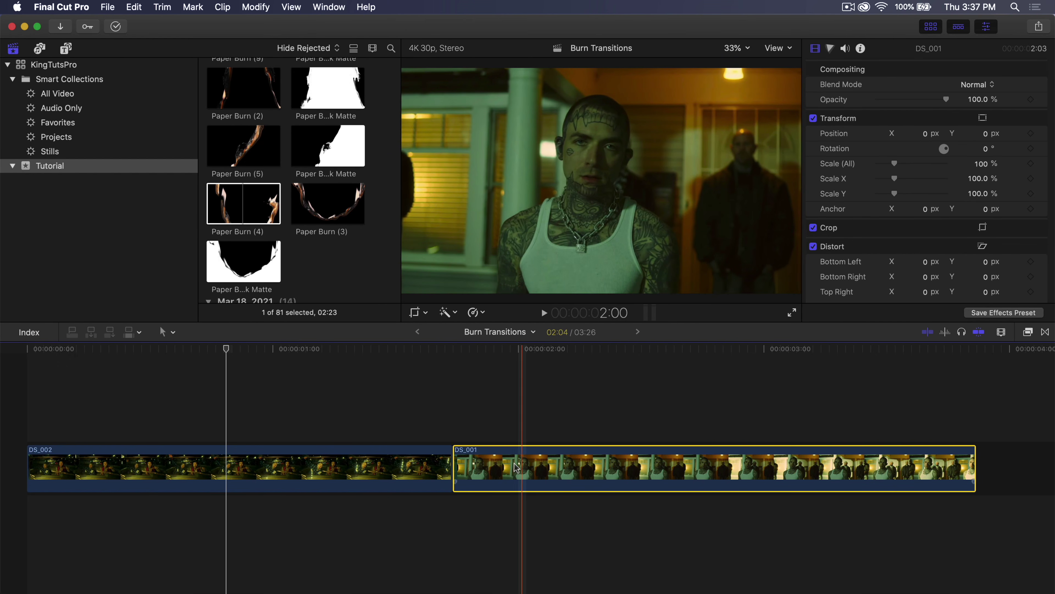
{"action": "left_click_drag", "start_coordinate": [545, 467], "coordinate": [223, 520]}
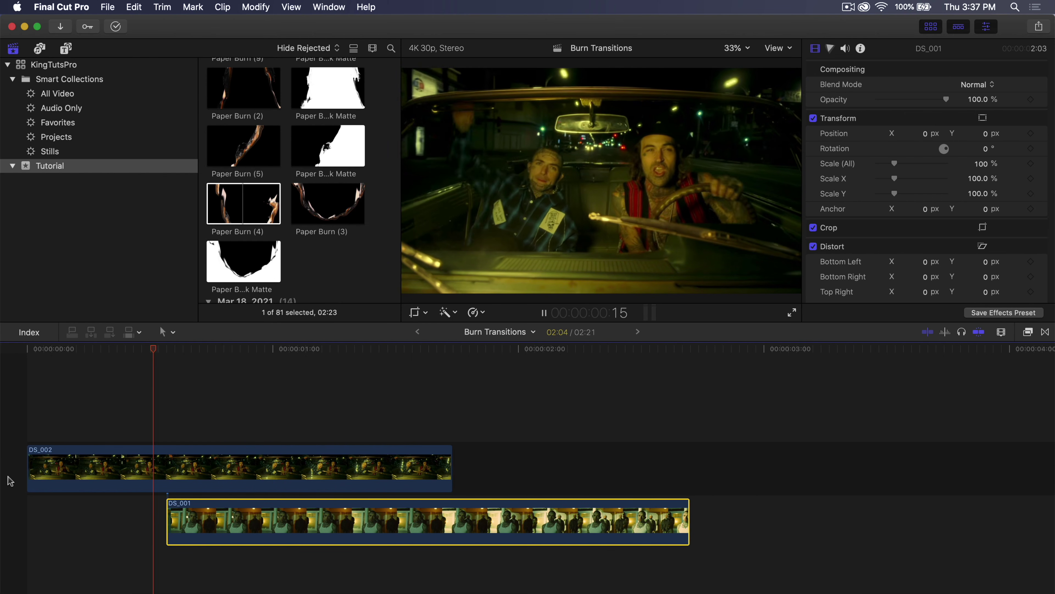
{"action": "left_click", "coordinate": [543, 312]}
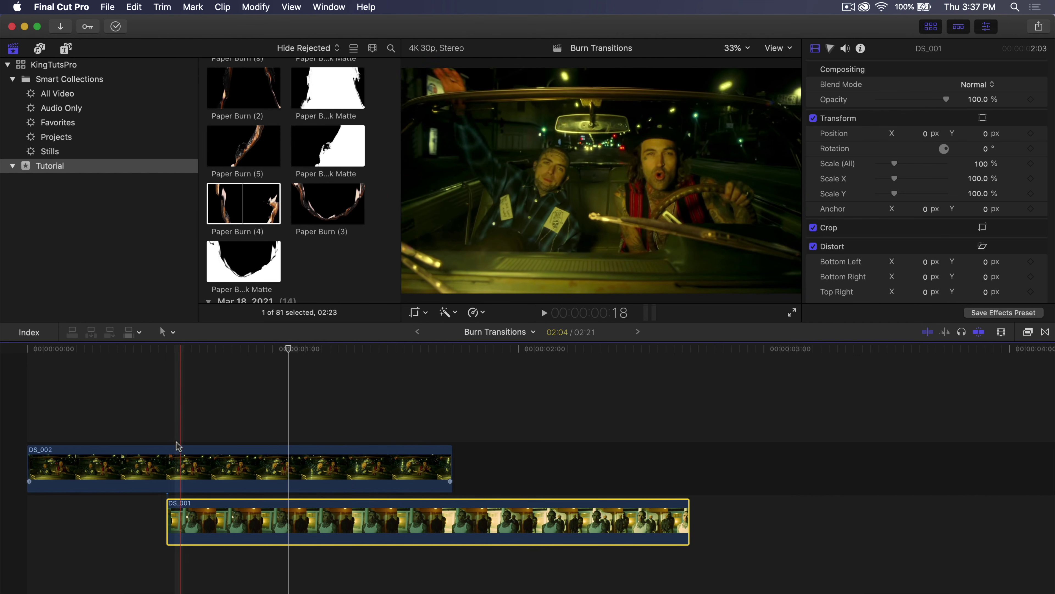
Split DS_002 where DS_001 begins, and split DS_001 where DS_002 ends
{"action": "left_click", "coordinate": [166, 469]}
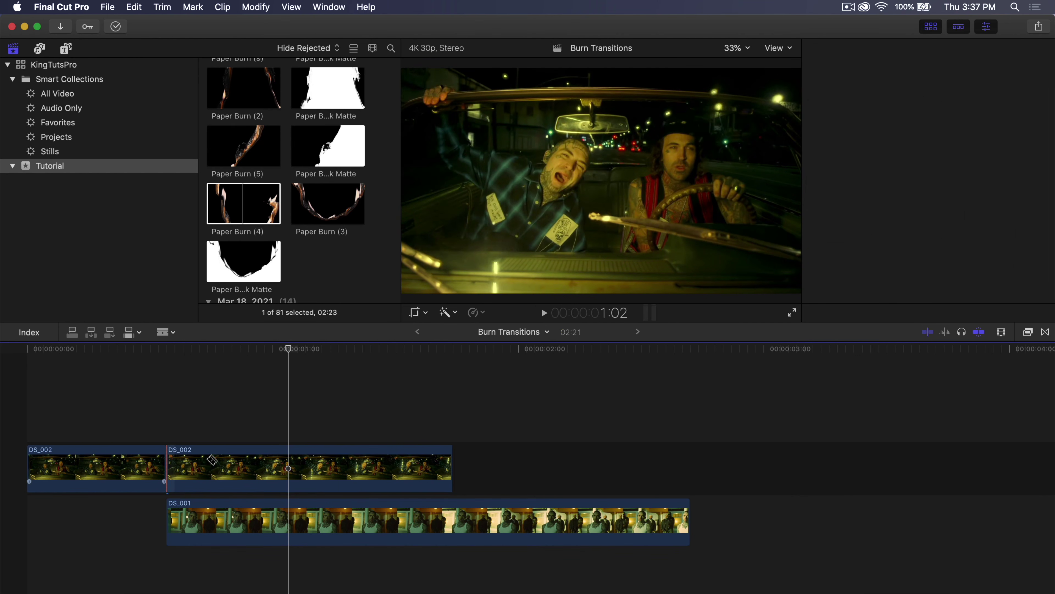
{"action": "left_click", "coordinate": [456, 521]}
{"action": "key", "text": "a"}
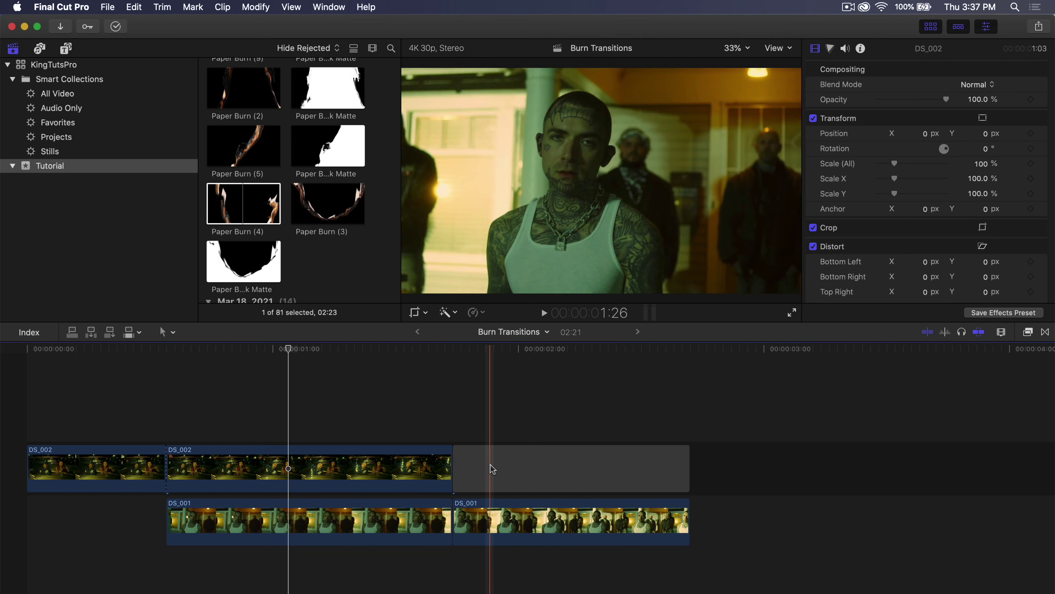
Place Paper Burn (4) above the second DS_002 segment, starting 17 frames into the timeline
{"action": "left_click", "coordinate": [499, 465]}
{"action": "key", "text": "shift+z"}
{"action": "left_click", "coordinate": [228, 204]}
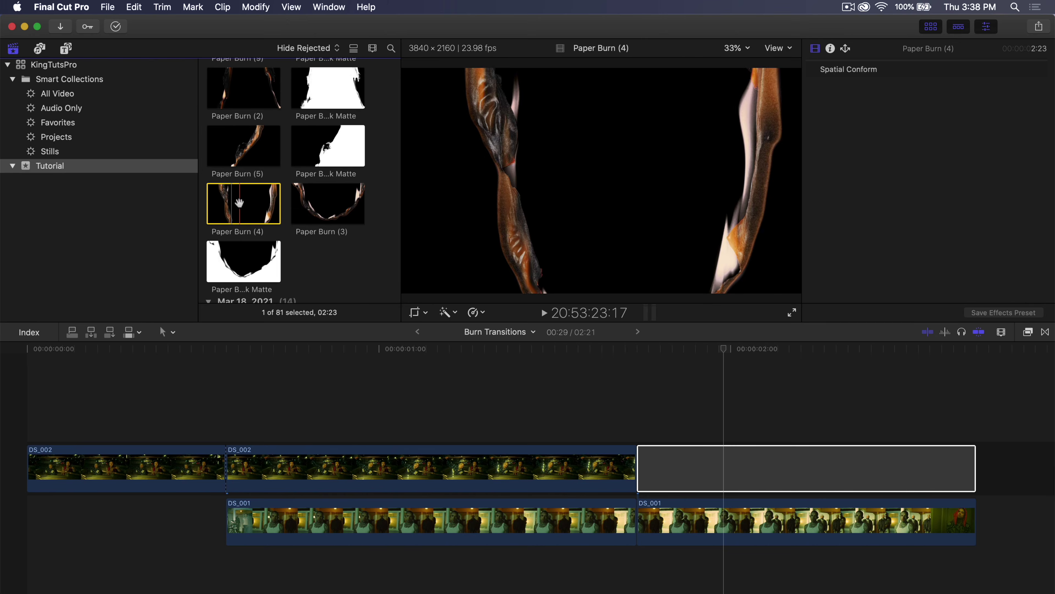
{"action": "left_click_drag", "start_coordinate": [240, 296], "coordinate": [233, 370]}
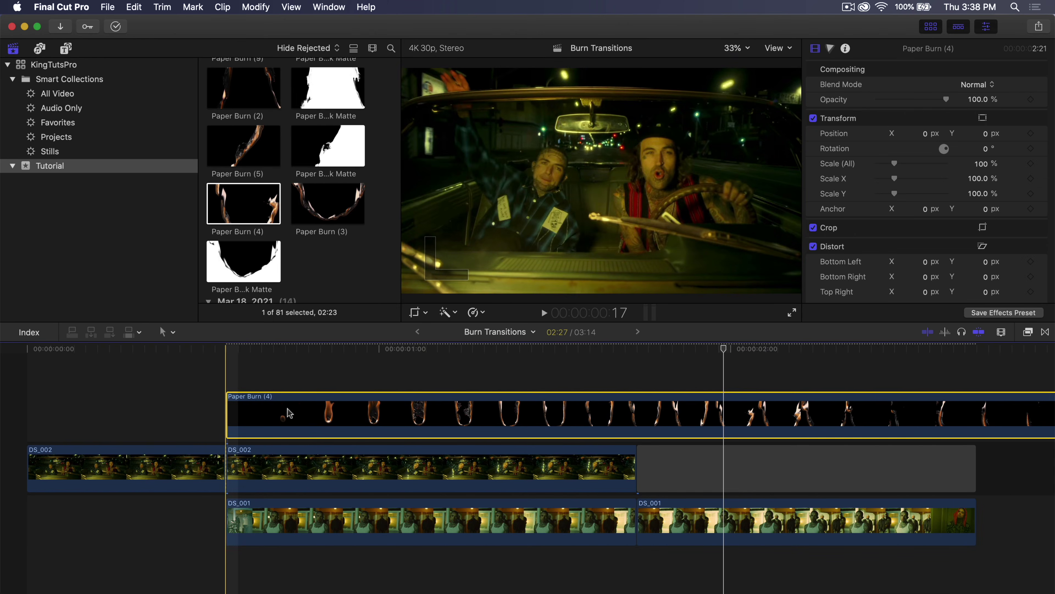
{"action": "key", "text": "shift+z"}
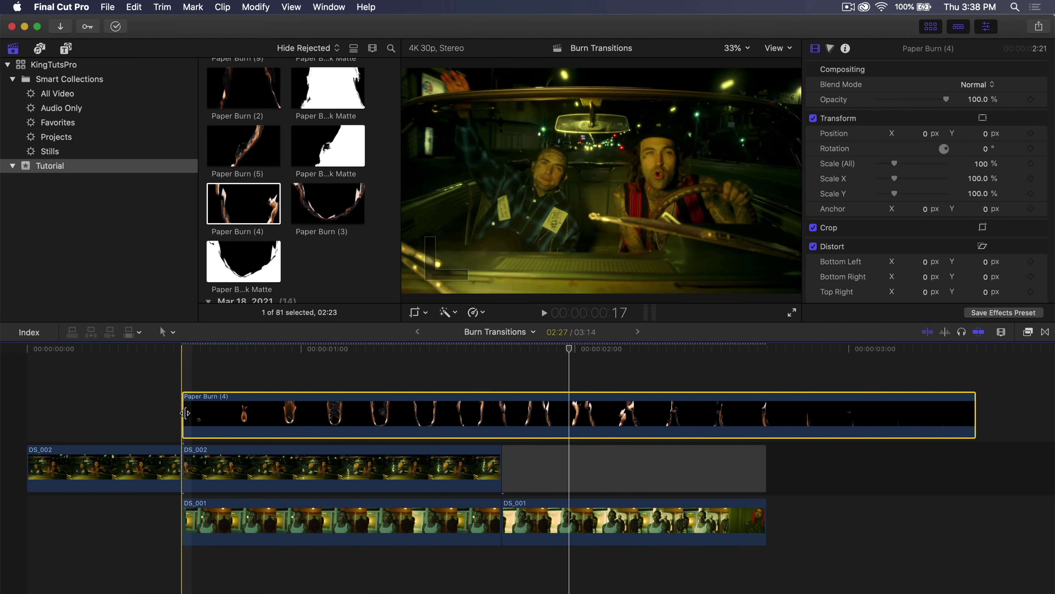
Play back the Paper Burn (4) overlay above the DS_002 and DS_001 overlap
{"action": "key", "text": "space"}
{"action": "left_click", "coordinate": [347, 434]}
{"action": "key", "text": "space"}
{"action": "left_click_drag", "start_coordinate": [443, 349], "coordinate": [385, 349]}
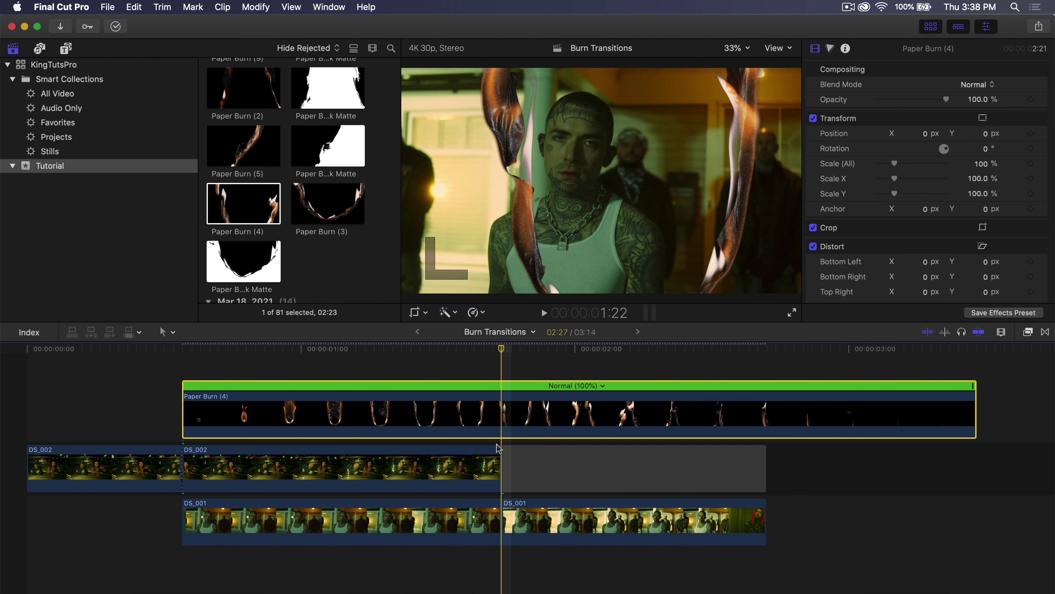
Retime Paper Burn (4) to about 245% speed so it ends with the second DS_002 segment, and play it back
{"action": "left_click", "coordinate": [231, 465]}
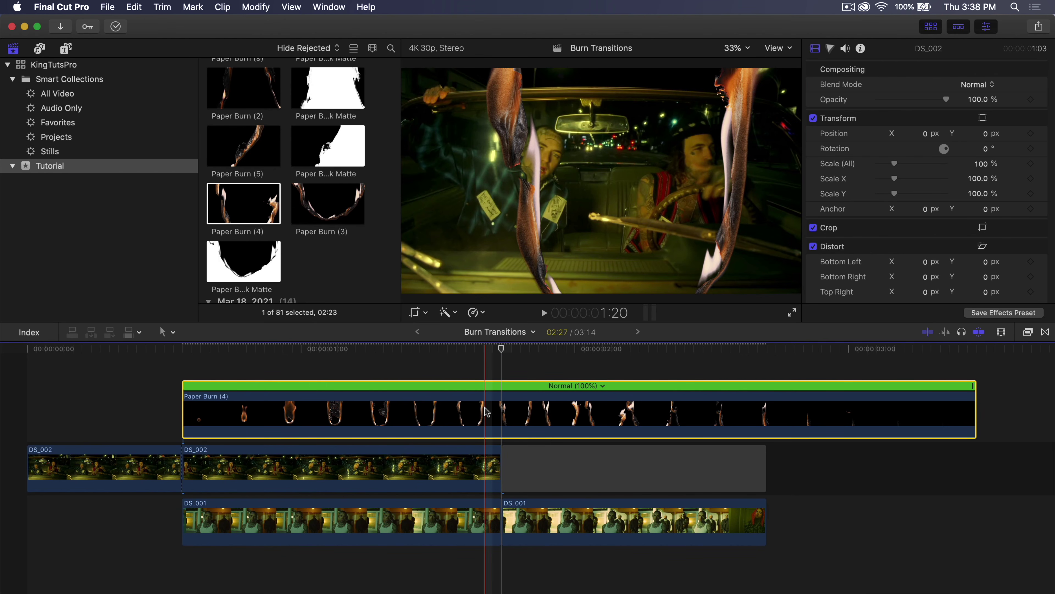
{"action": "left_click", "coordinate": [487, 411]}
{"action": "left_click_drag", "start_coordinate": [972, 389], "coordinate": [523, 396]}
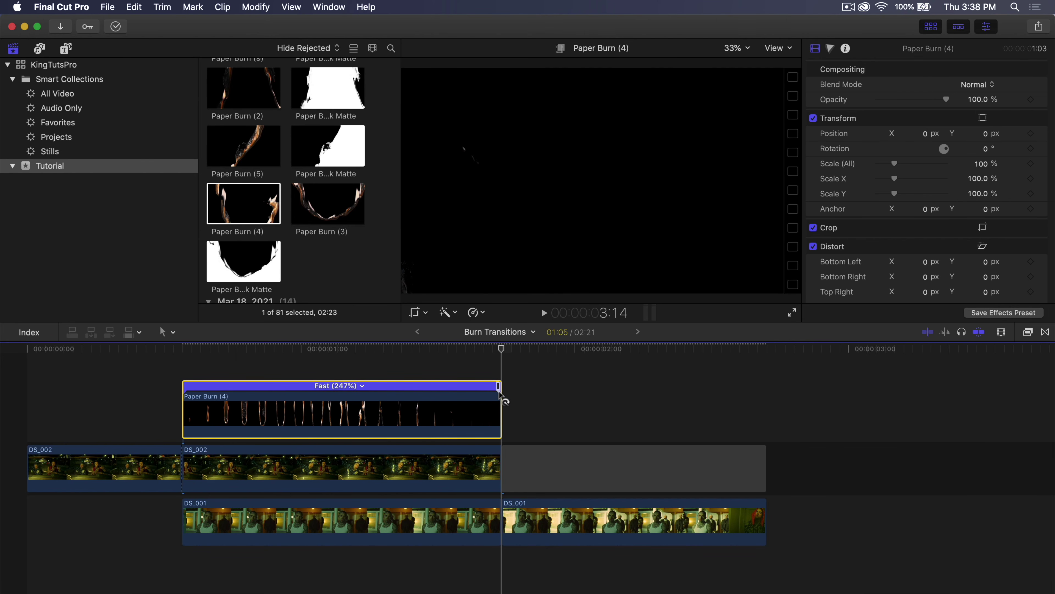
{"action": "left_click_drag", "start_coordinate": [503, 397], "coordinate": [505, 397]}
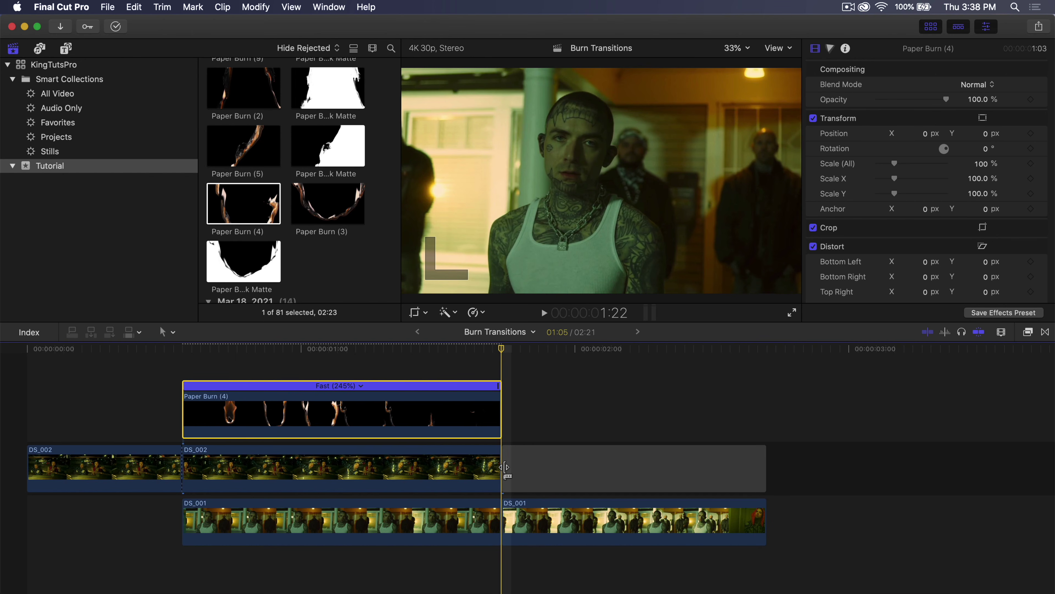
{"action": "key", "text": "space"}
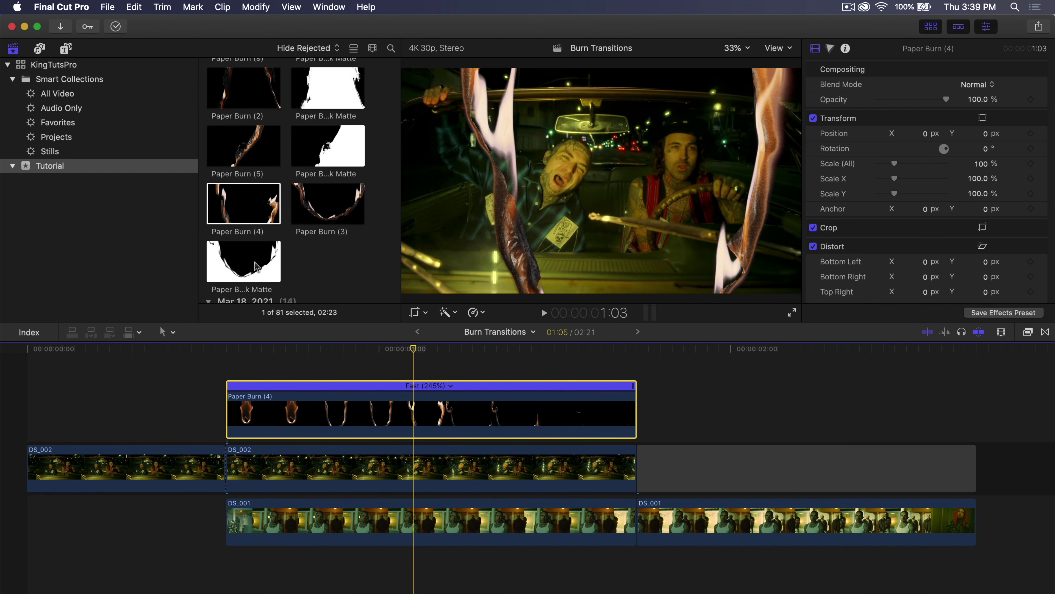
Preview the Paper Burn (3) Track Matte and compare it with the early frames of Paper Burn (4) in the timeline
{"action": "left_click", "coordinate": [249, 266]}
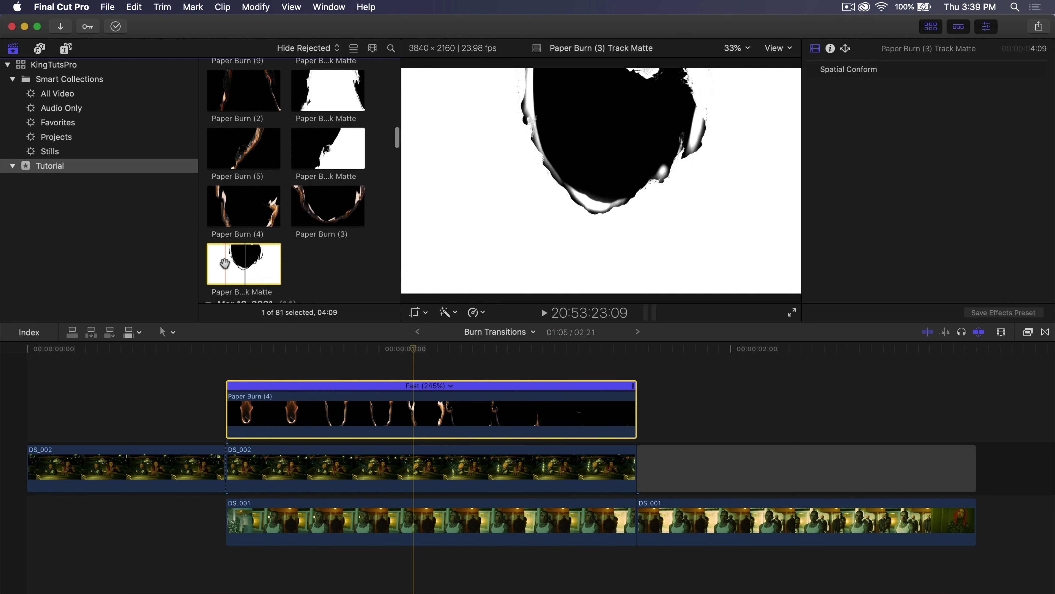
{"action": "scroll", "coordinate": [233, 266], "scroll_direction": "down", "scroll_amount": 1}
{"action": "left_click", "coordinate": [266, 428]}
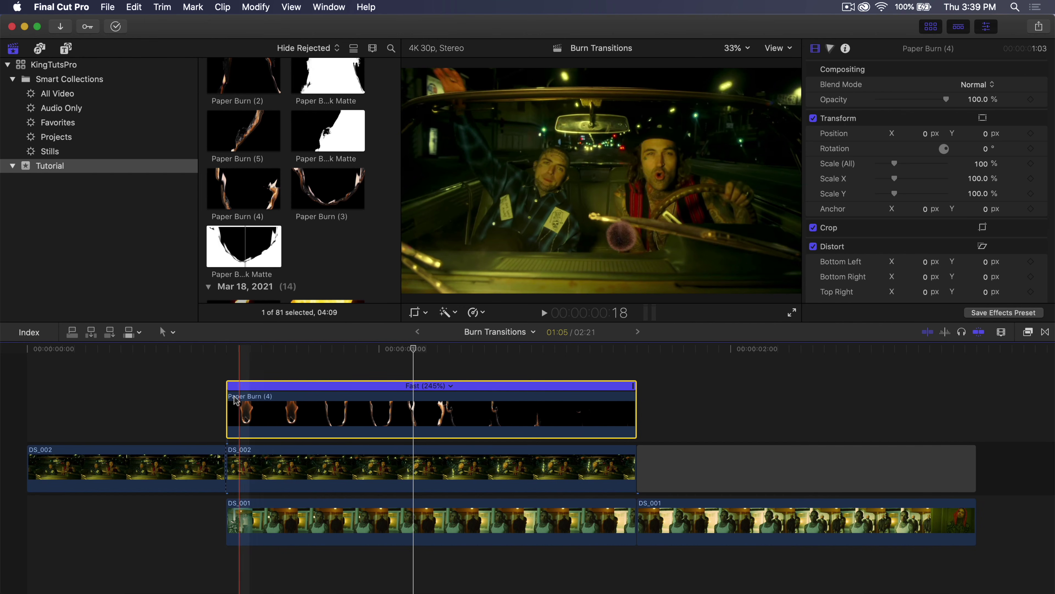
{"action": "left_click", "coordinate": [280, 349]}
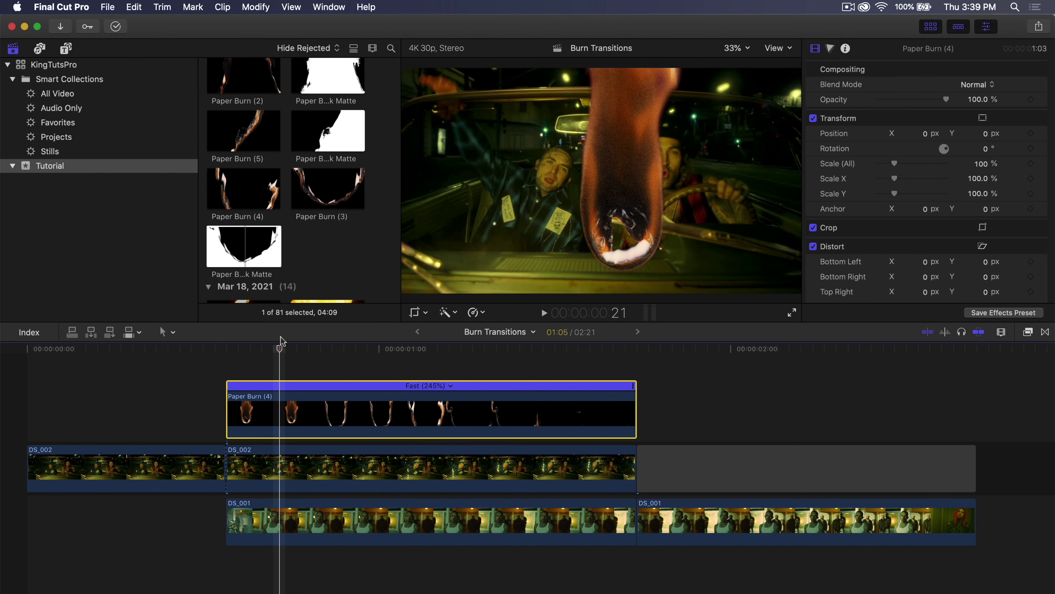
{"action": "left_click", "coordinate": [240, 251]}
{"action": "scroll", "coordinate": [240, 251], "scroll_direction": "up", "scroll_amount": 2}
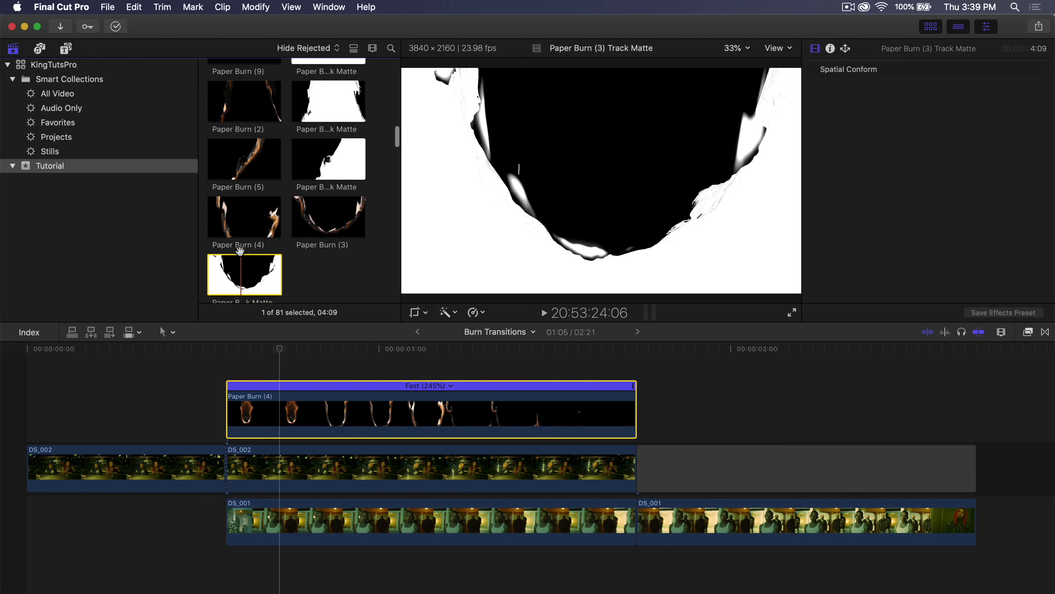
Find the Paper Burn (4) Track Matte in the Tutorial event and insert it between Paper Burn (4) and the second DS_002 segment
{"action": "left_click", "coordinate": [312, 169]}
{"action": "left_click", "coordinate": [323, 117]}
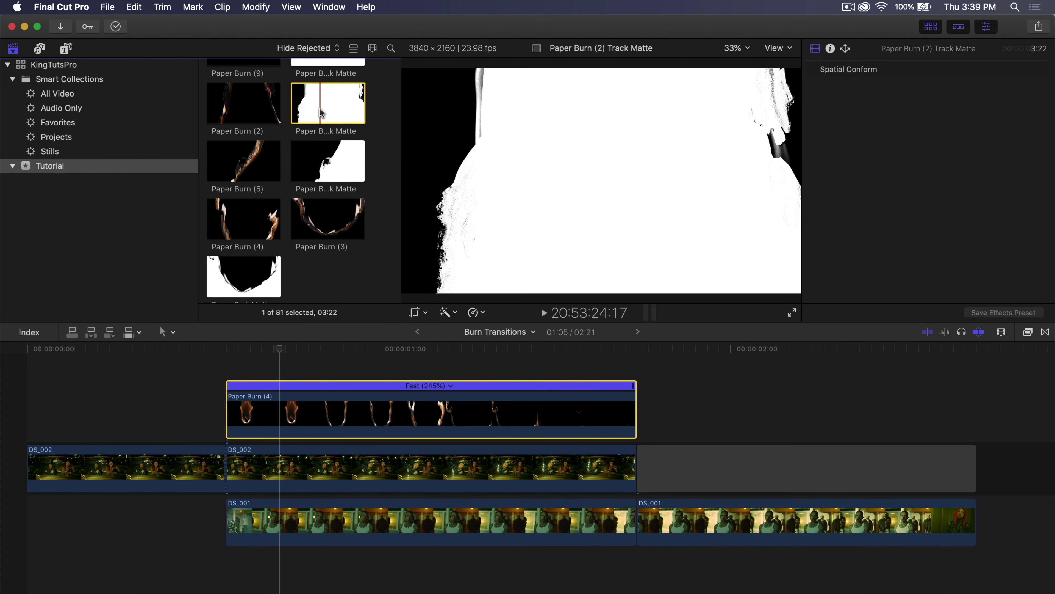
{"action": "scroll", "coordinate": [324, 118], "scroll_direction": "up", "scroll_amount": 5}
{"action": "left_click", "coordinate": [327, 125]}
{"action": "scroll", "coordinate": [326, 124], "scroll_direction": "up", "scroll_amount": 3}
{"action": "scroll", "coordinate": [232, 132], "scroll_direction": "up", "scroll_amount": 5}
{"action": "left_click", "coordinate": [234, 166]}
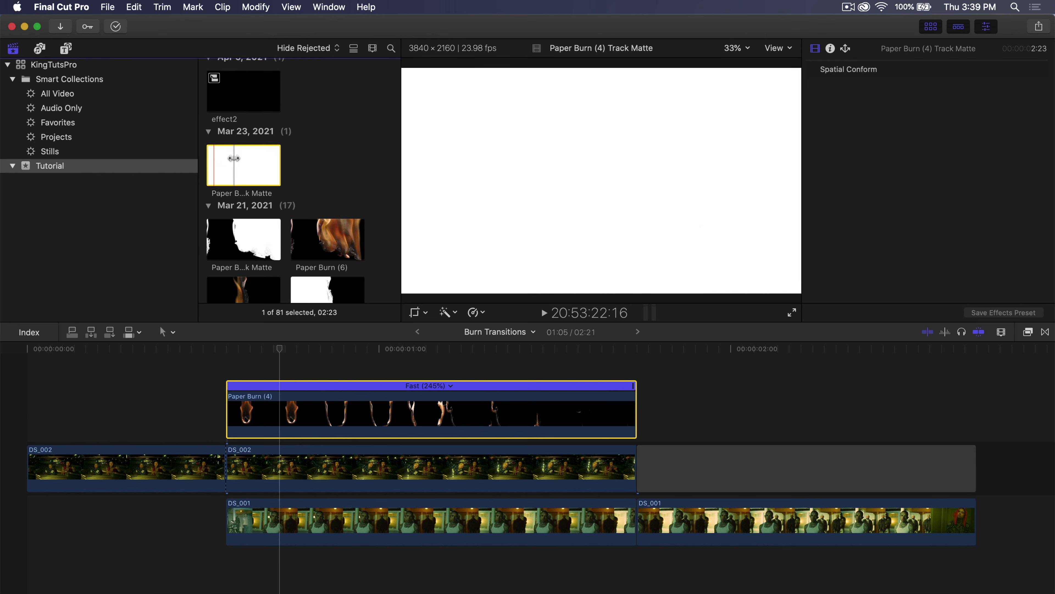
{"action": "left_click_drag", "start_coordinate": [250, 166], "coordinate": [234, 429]}
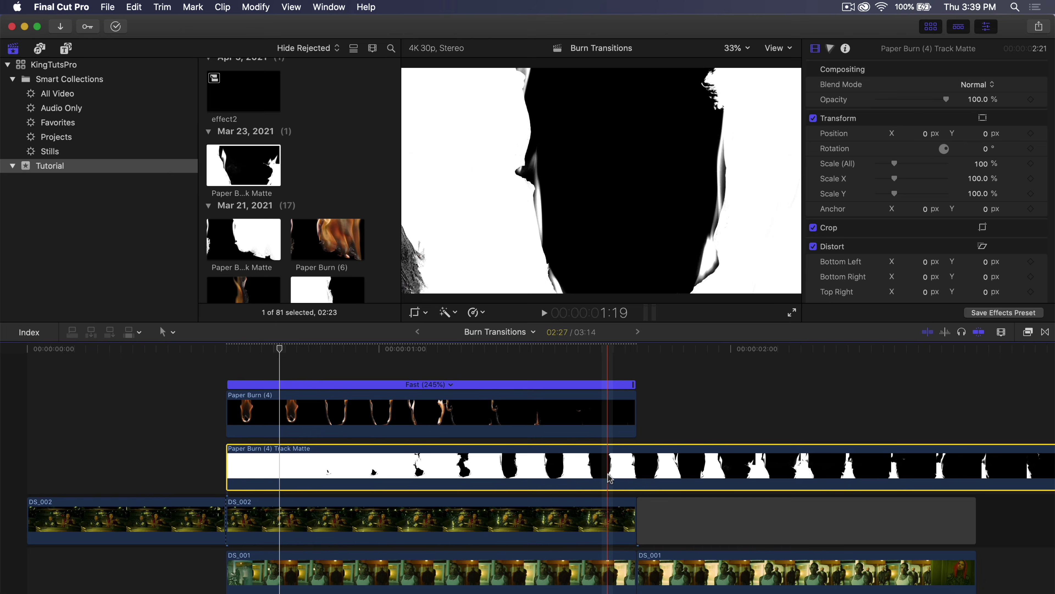
Retime the Paper Burn (4) Track Matte to about 249% speed so it ends with the second DS_002 segment
{"action": "key", "text": "shift+z"}
{"action": "key", "text": "super+r"}
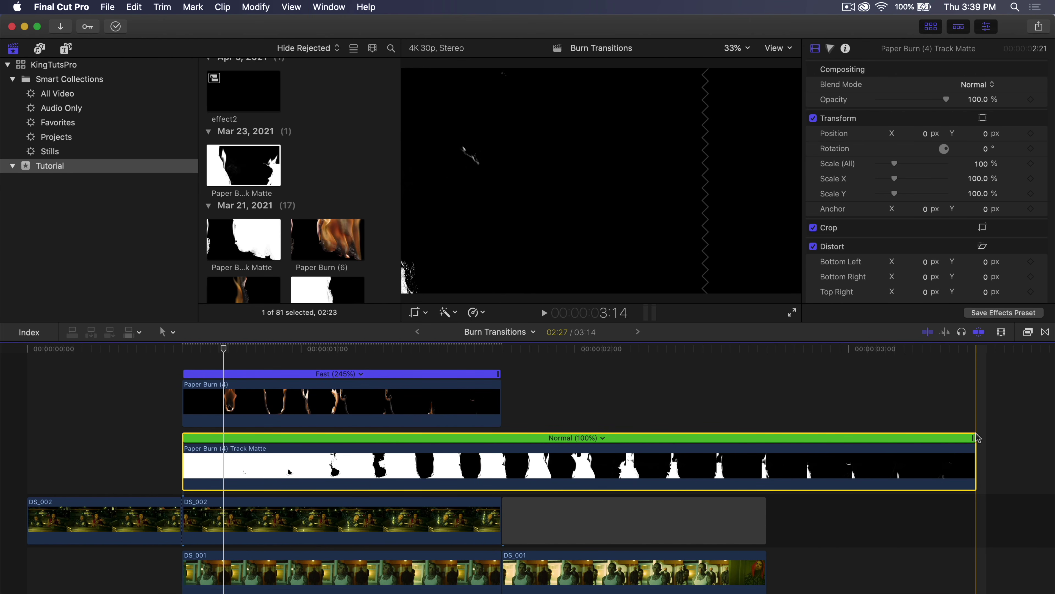
{"action": "left_click_drag", "start_coordinate": [970, 439], "coordinate": [521, 459]}
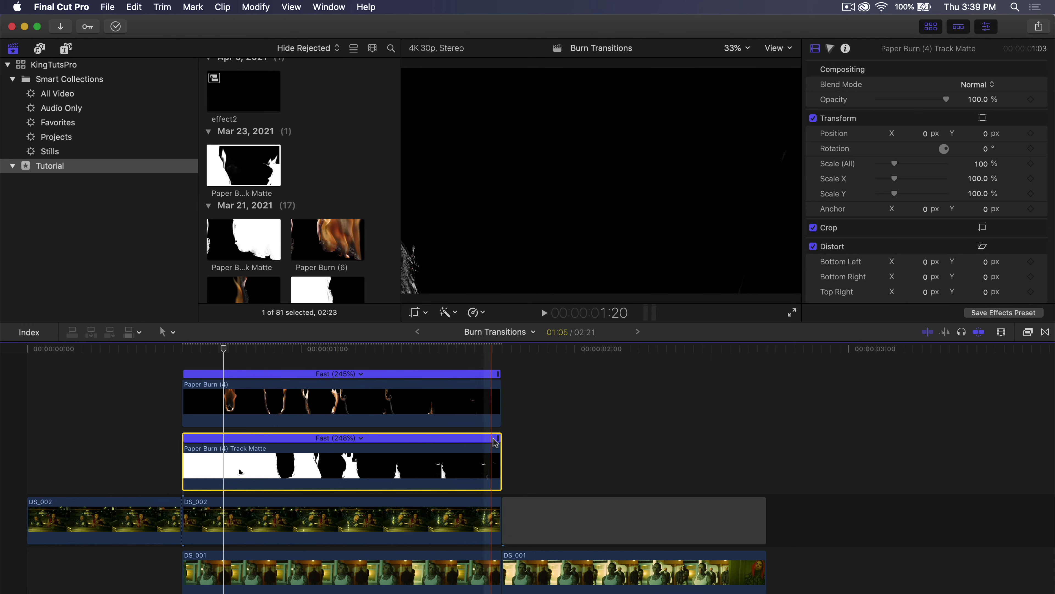
{"action": "scroll", "coordinate": [318, 405], "scroll_direction": "down", "scroll_amount": 2}
Play back the retimed Paper Burn (4) over its track matte to check that they line up
{"action": "left_click", "coordinate": [318, 405]}
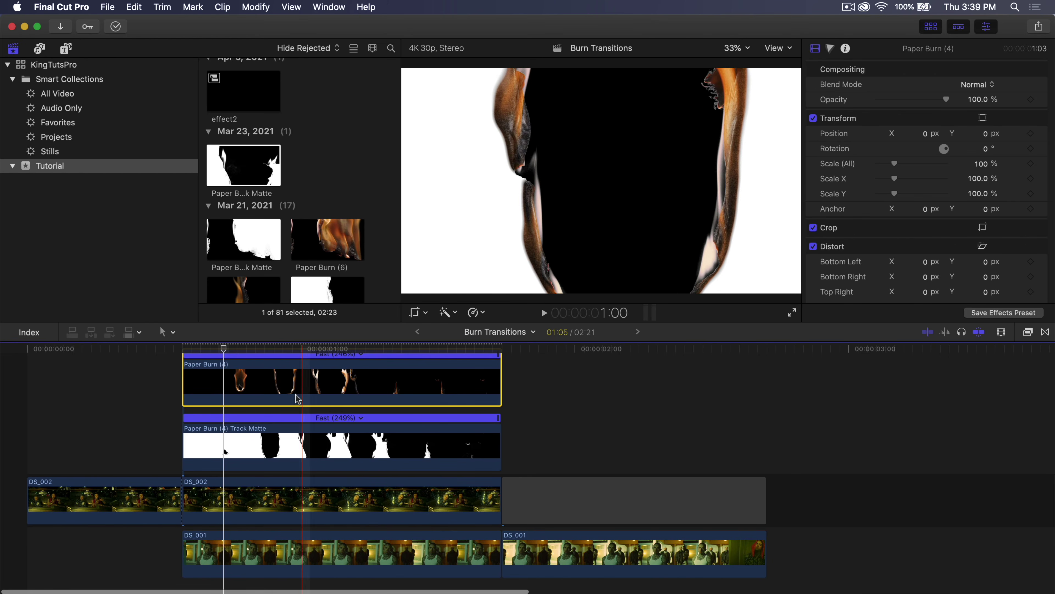
{"action": "key", "text": "space"}
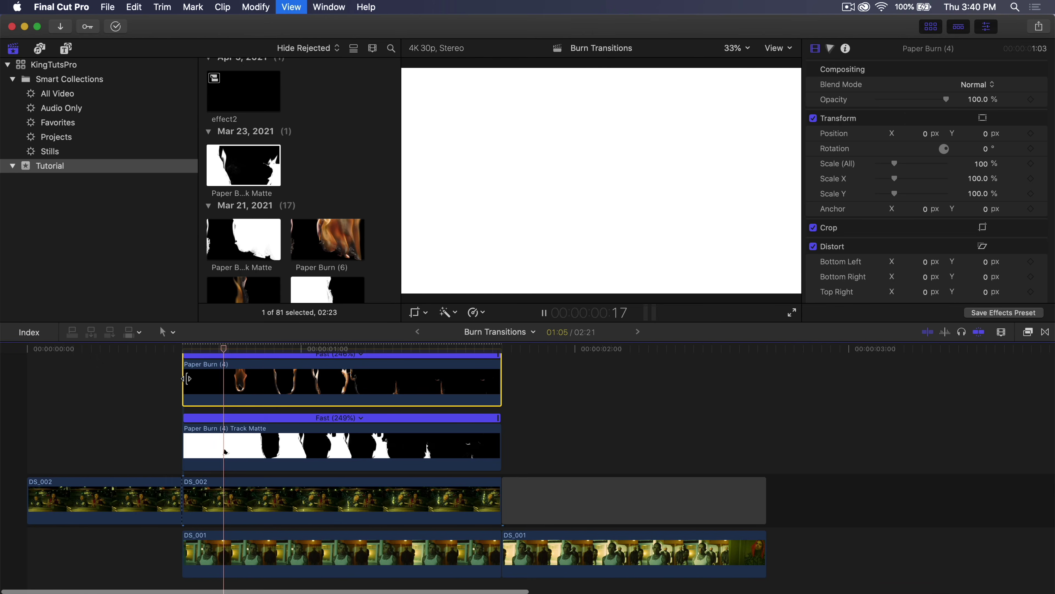
{"action": "key", "text": "space"}
{"action": "scroll", "coordinate": [335, 402], "scroll_direction": "up", "scroll_amount": 2}
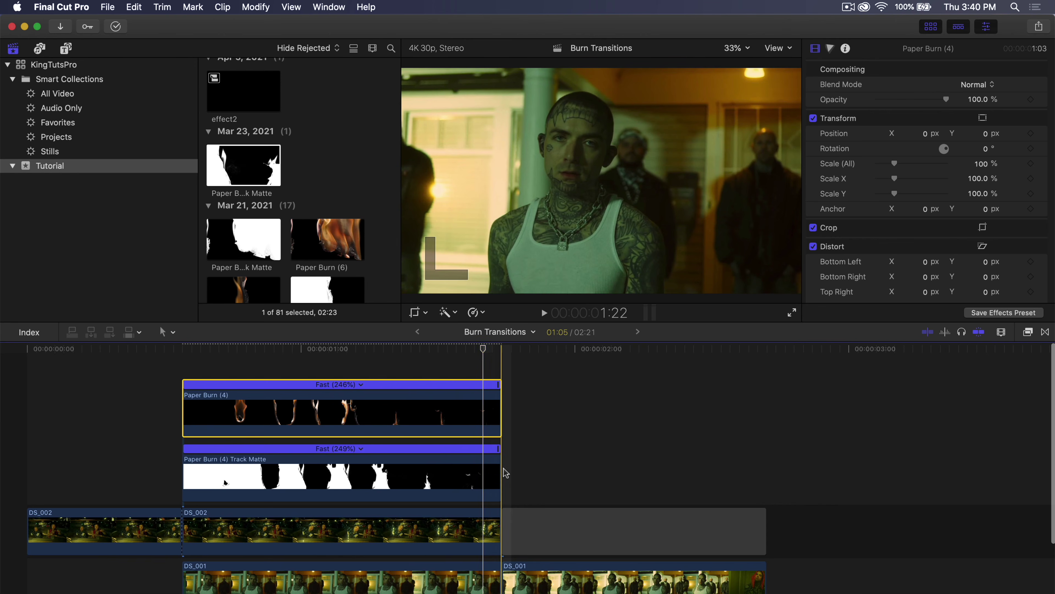
{"action": "scroll", "coordinate": [303, 449], "scroll_direction": "down", "scroll_amount": 4}
Apply the Luma Keyer effect to the Paper Burn (4) Track Matte and preview the keyed area
{"action": "left_click", "coordinate": [323, 420]}
{"action": "scroll", "coordinate": [282, 420], "scroll_direction": "up", "scroll_amount": 3}
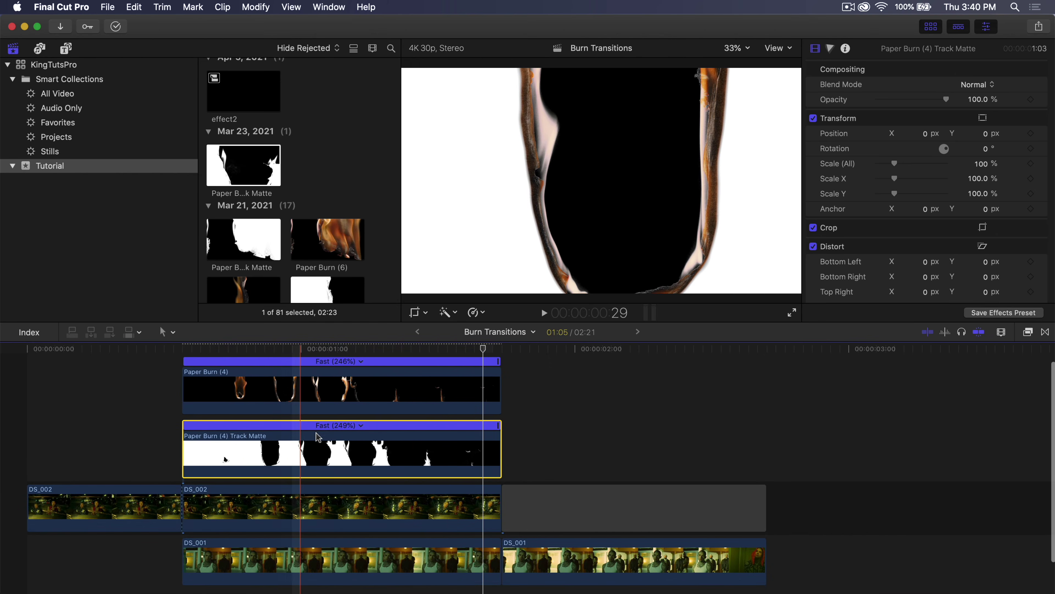
{"action": "left_click", "coordinate": [314, 350]}
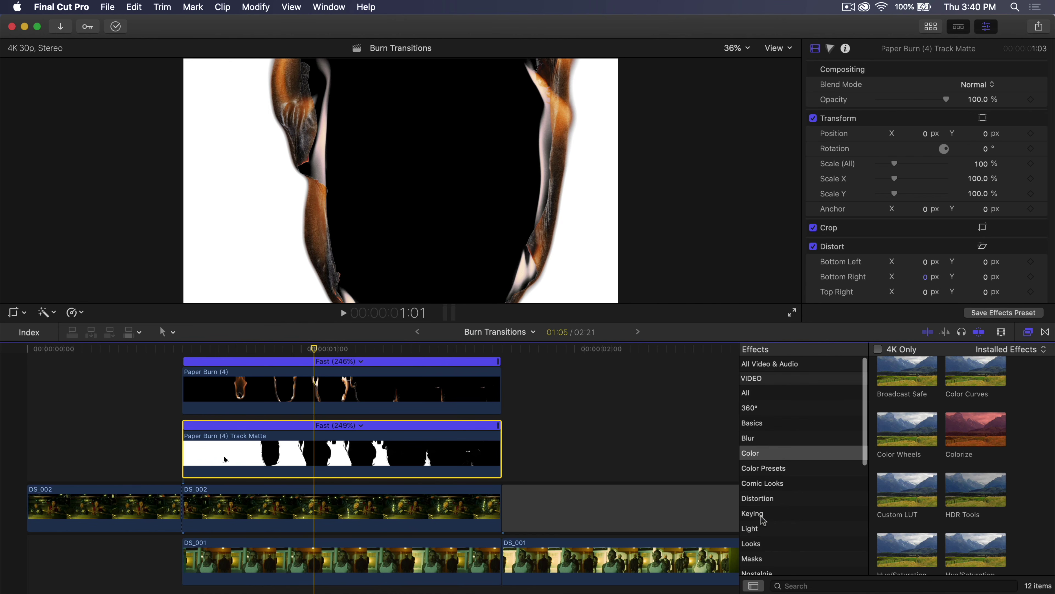
{"action": "left_click", "coordinate": [761, 515]}
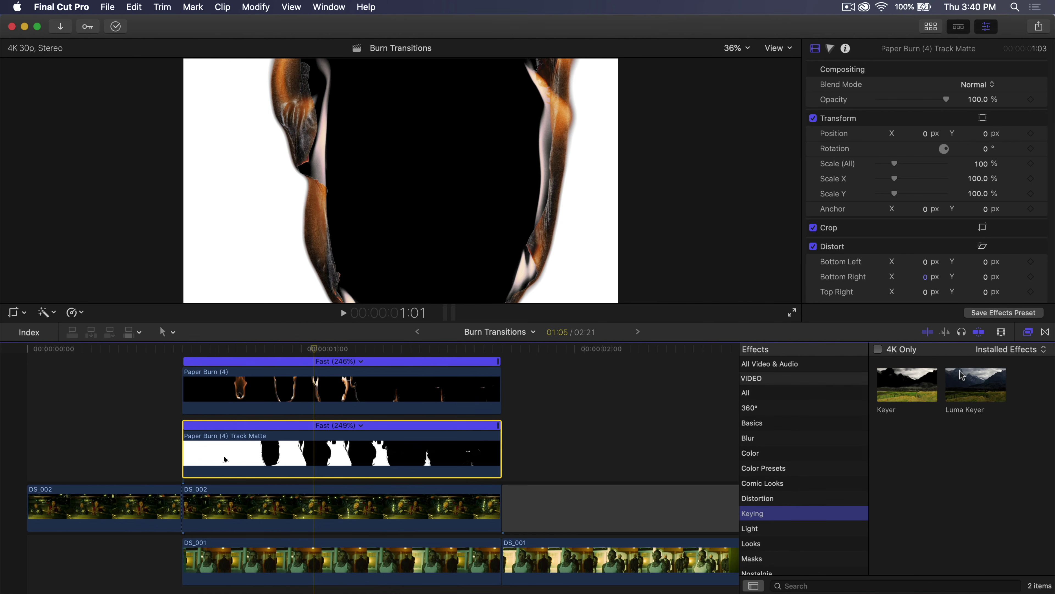
{"action": "mouse_move", "coordinate": [978, 384]}
{"action": "left_mouse_down"}
{"action": "mouse_move", "coordinate": [464, 405]}
{"action": "mouse_move", "coordinate": [306, 464]}
{"action": "mouse_move", "coordinate": [317, 459]}
{"action": "left_mouse_up"}
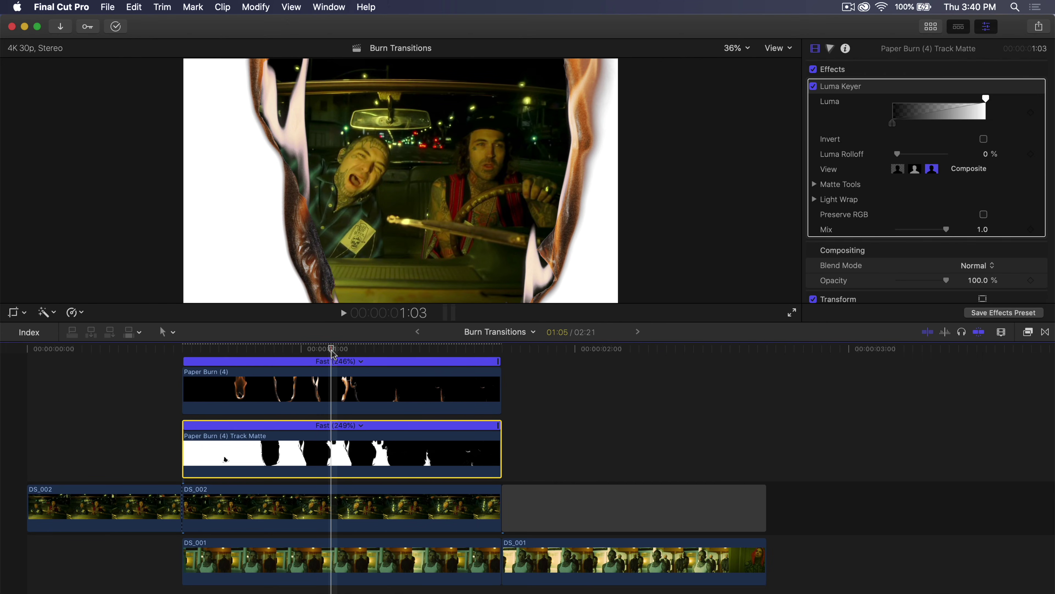
{"action": "mouse_move", "coordinate": [332, 351]}
{"action": "left_mouse_down"}
{"action": "mouse_move", "coordinate": [292, 353]}
{"action": "mouse_move", "coordinate": [364, 352]}
{"action": "mouse_move", "coordinate": [300, 361]}
{"action": "left_mouse_up"}
{"action": "left_click", "coordinate": [343, 311]}
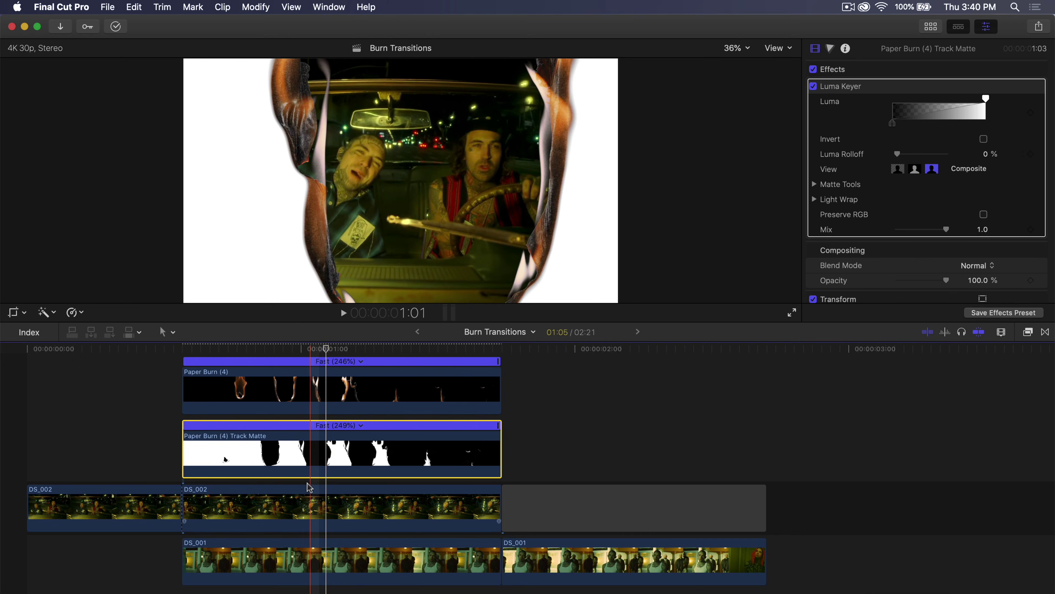
Set the track matte's blend mode to Stencil Alpha and scrub through the burn
{"action": "scroll", "coordinate": [877, 218], "scroll_direction": "down", "scroll_amount": 3}
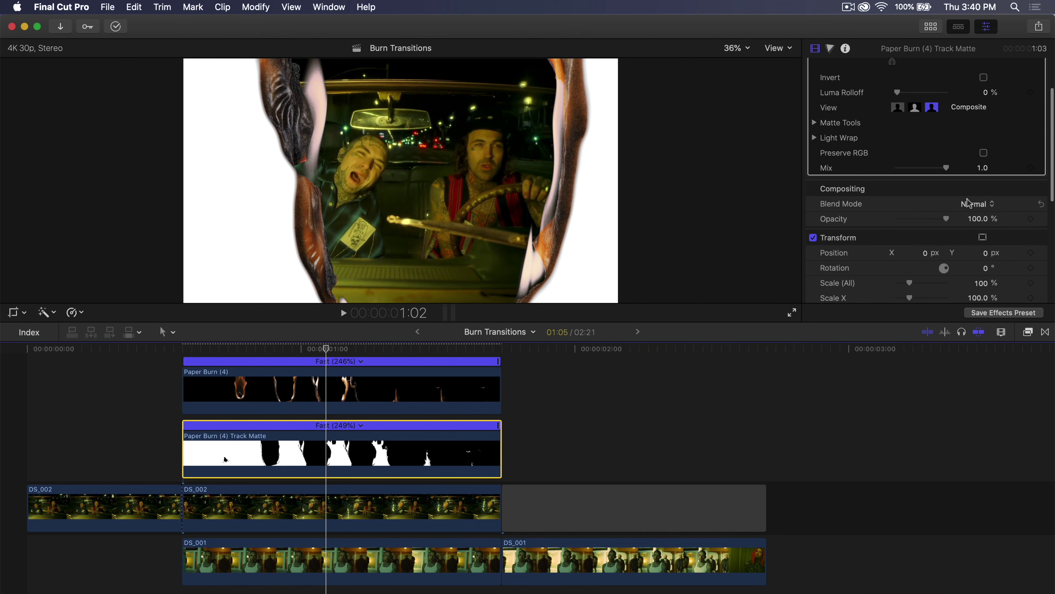
{"action": "left_click", "coordinate": [990, 204]}
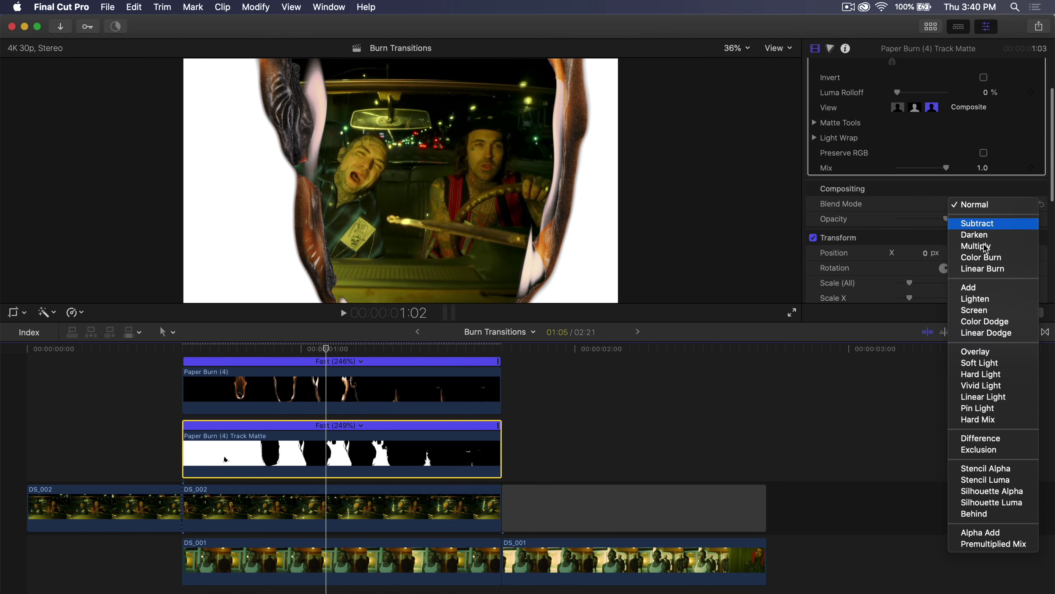
{"action": "left_click", "coordinate": [986, 469]}
{"action": "mouse_move", "coordinate": [389, 347]}
{"action": "left_mouse_down"}
{"action": "mouse_move", "coordinate": [372, 347]}
{"action": "mouse_move", "coordinate": [421, 347]}
{"action": "mouse_move", "coordinate": [332, 351]}
{"action": "mouse_move", "coordinate": [454, 354]}
{"action": "mouse_move", "coordinate": [294, 389]}
{"action": "left_mouse_up"}
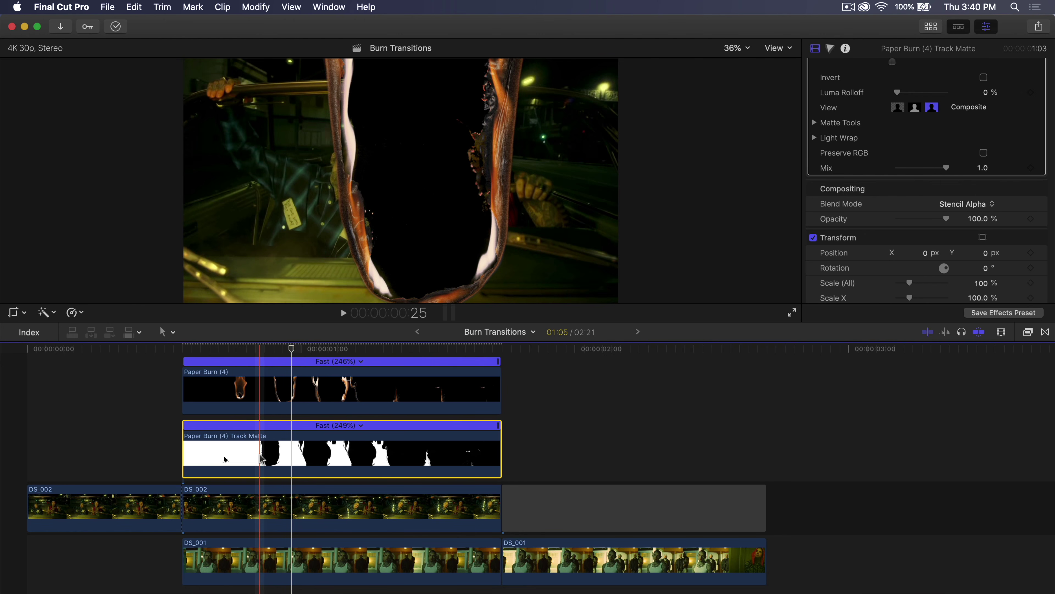
Combine the track matte and the second DS_002 segment into a compound clip named transition1 in the Tutorial event
{"action": "left_click", "coordinate": [262, 505], "text": "super"}
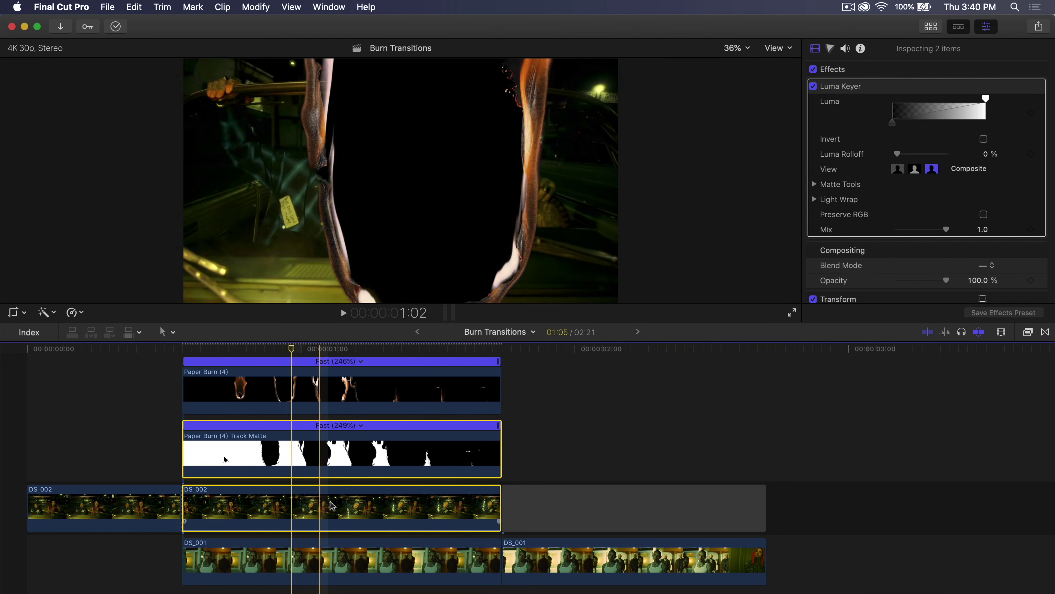
{"action": "right_click", "coordinate": [319, 507]}
{"action": "left_click", "coordinate": [389, 395]}
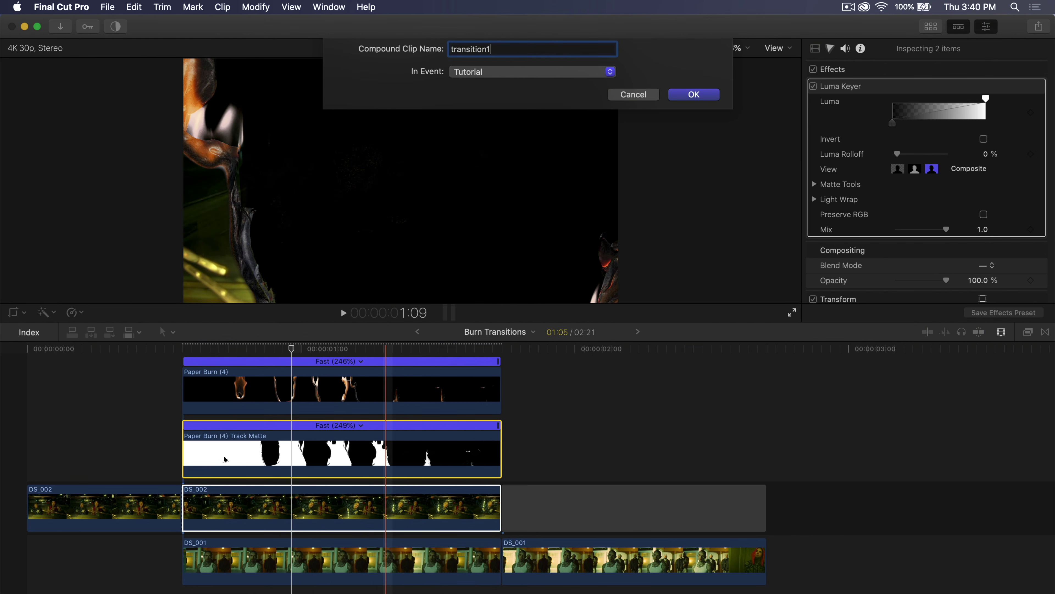
{"action": "key", "text": "Return"}
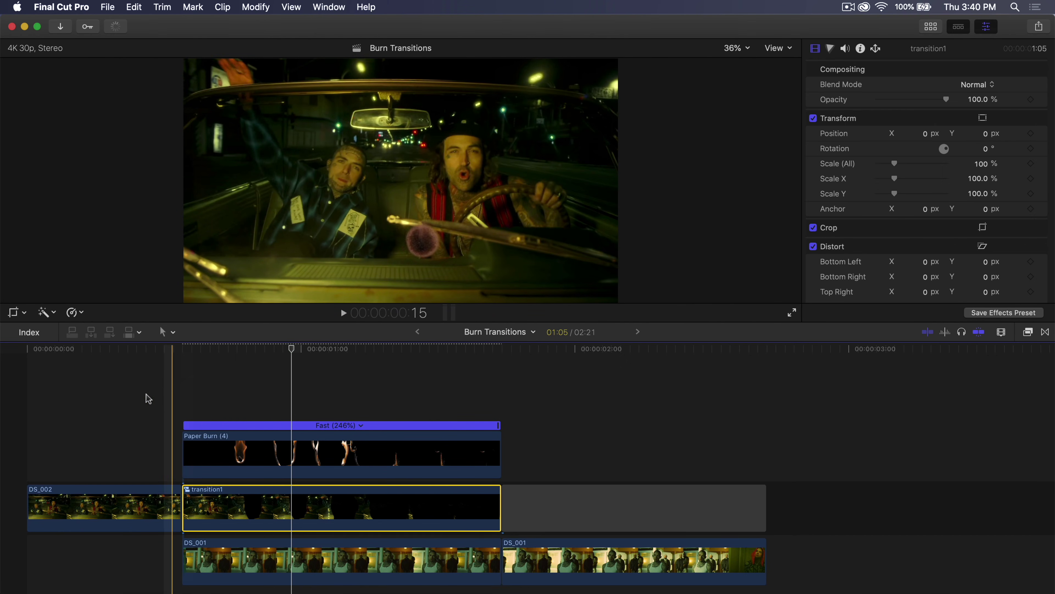
Play back the burn transition from DS_002 to DS_001 and scrub to the frame at 1:04
{"action": "key", "text": "space"}
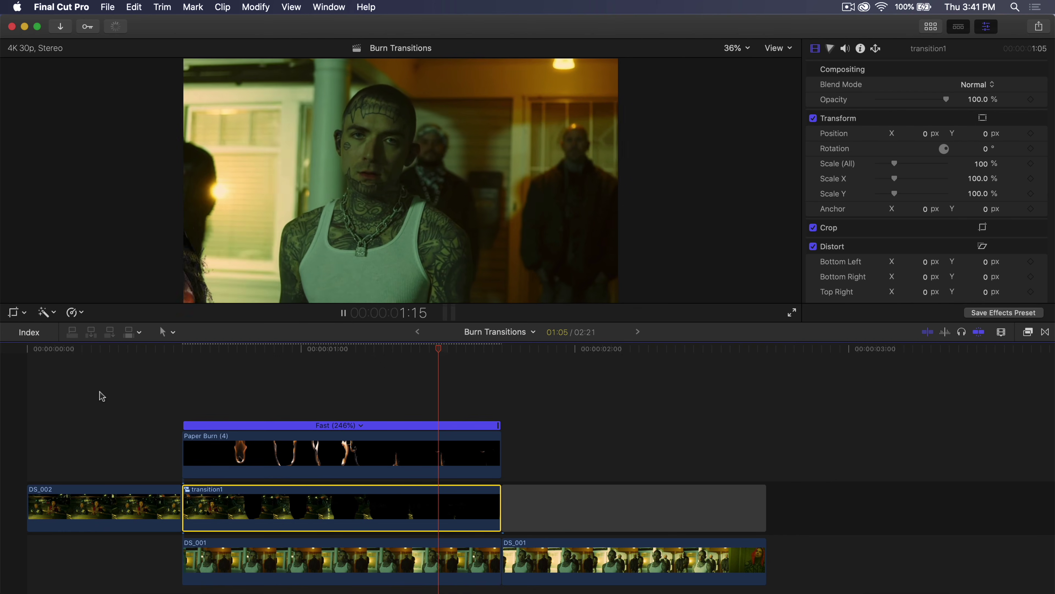
{"action": "key", "text": "space"}
{"action": "key", "text": "space"}
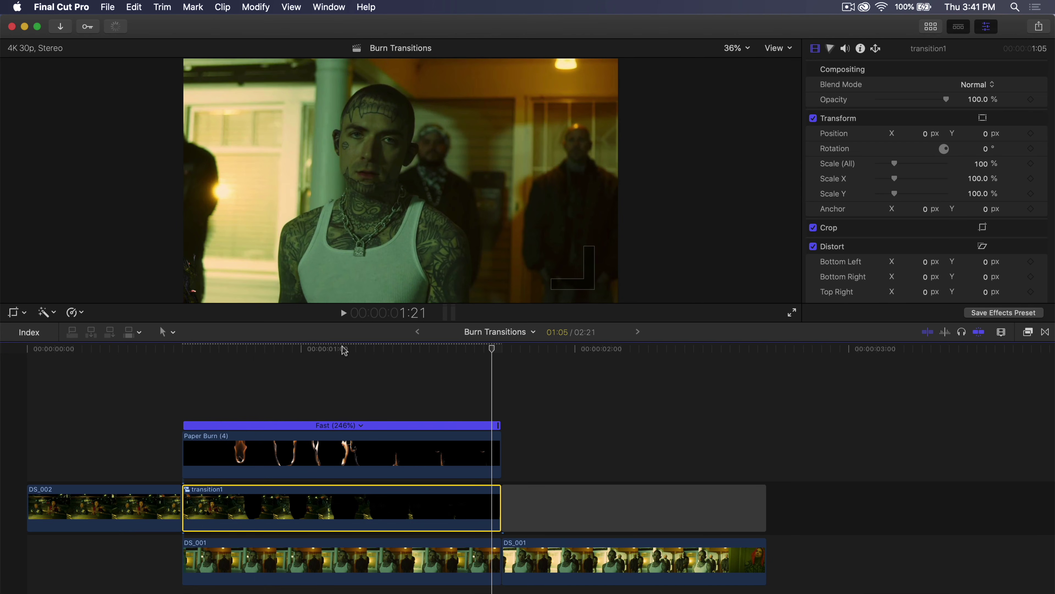
{"action": "left_click_drag", "start_coordinate": [311, 350], "coordinate": [343, 358]}
Browse the Tutorial event's clips for ember and paper burn elements
{"action": "left_click", "coordinate": [930, 26]}
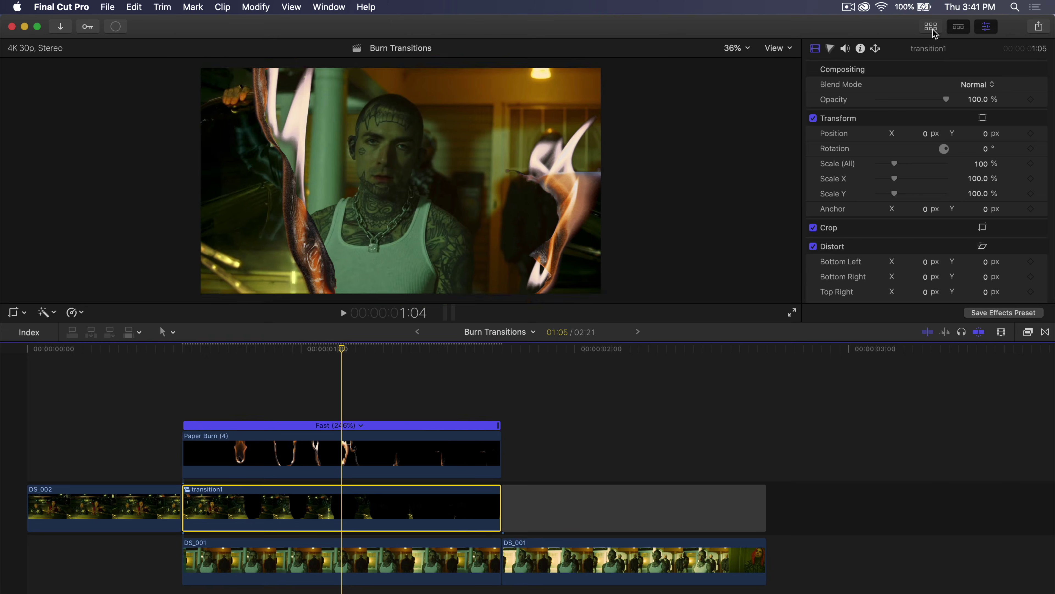
{"action": "scroll", "coordinate": [370, 189], "scroll_direction": "up", "scroll_amount": 5}
{"action": "scroll", "coordinate": [370, 189], "scroll_direction": "up", "scroll_amount": 15}
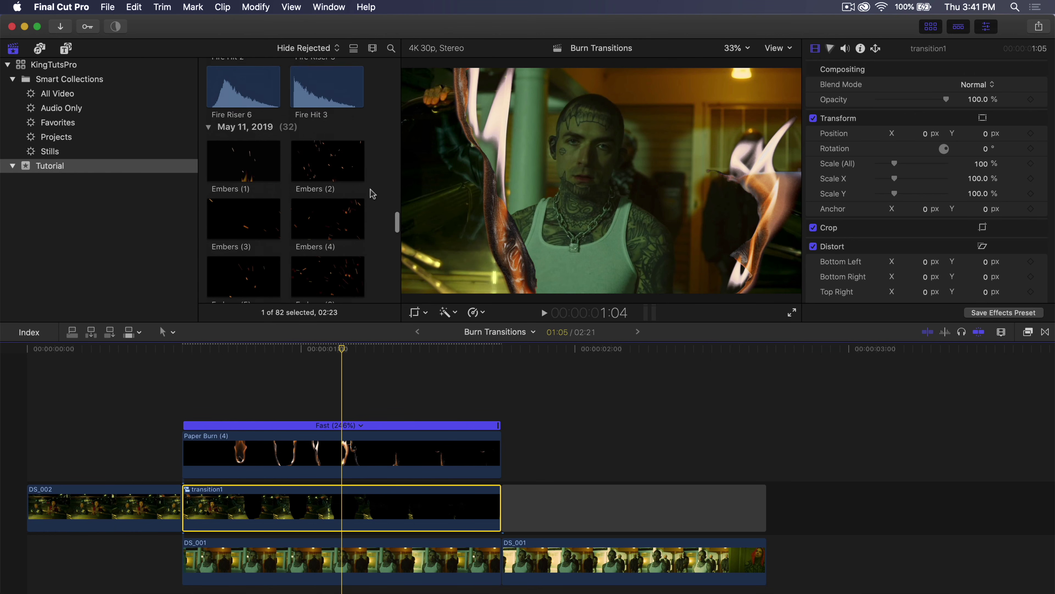
{"action": "scroll", "coordinate": [372, 193], "scroll_direction": "up", "scroll_amount": 10}
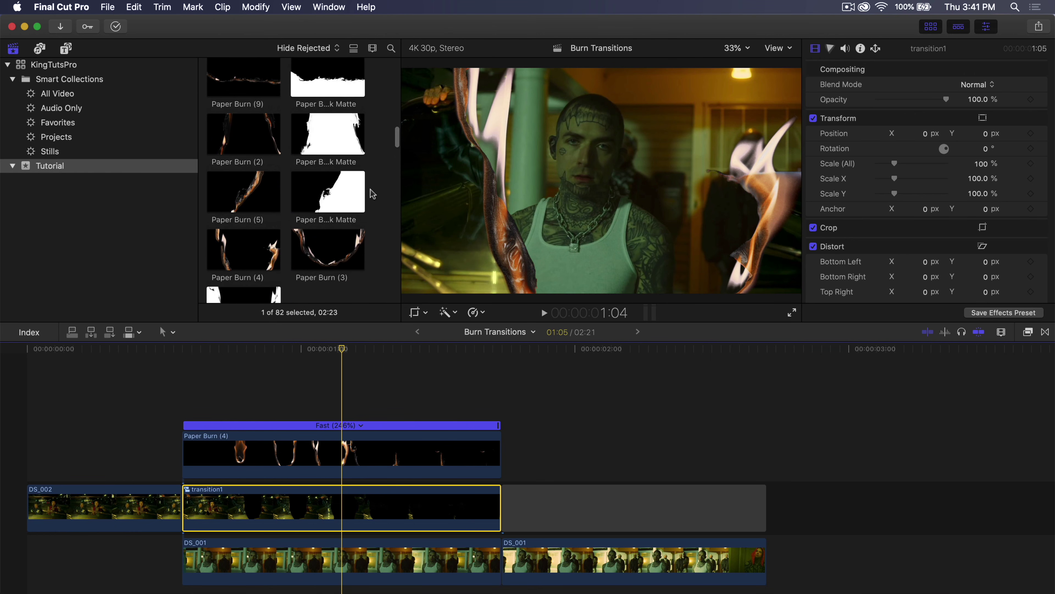
Switch to Finder's Fire FX SAMPLE folder and look over its paper burn, sound and embers files, previewing Fire Burst (1).mov
{"action": "key", "text": "super+Tab"}
{"action": "left_click_drag", "start_coordinate": [786, 133], "coordinate": [726, 119]}
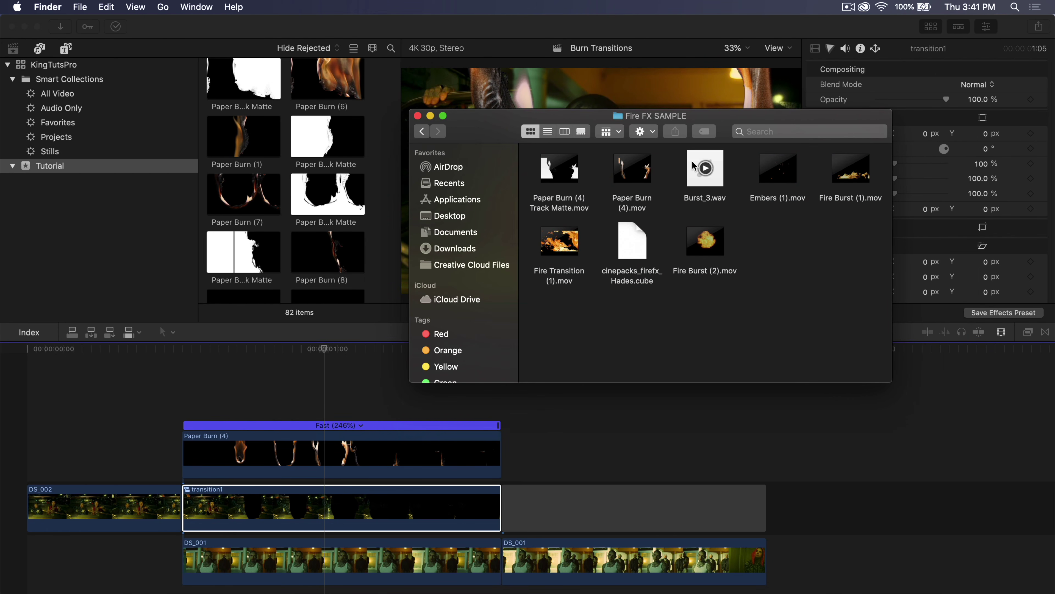
{"action": "left_click_drag", "start_coordinate": [869, 294], "coordinate": [840, 307]}
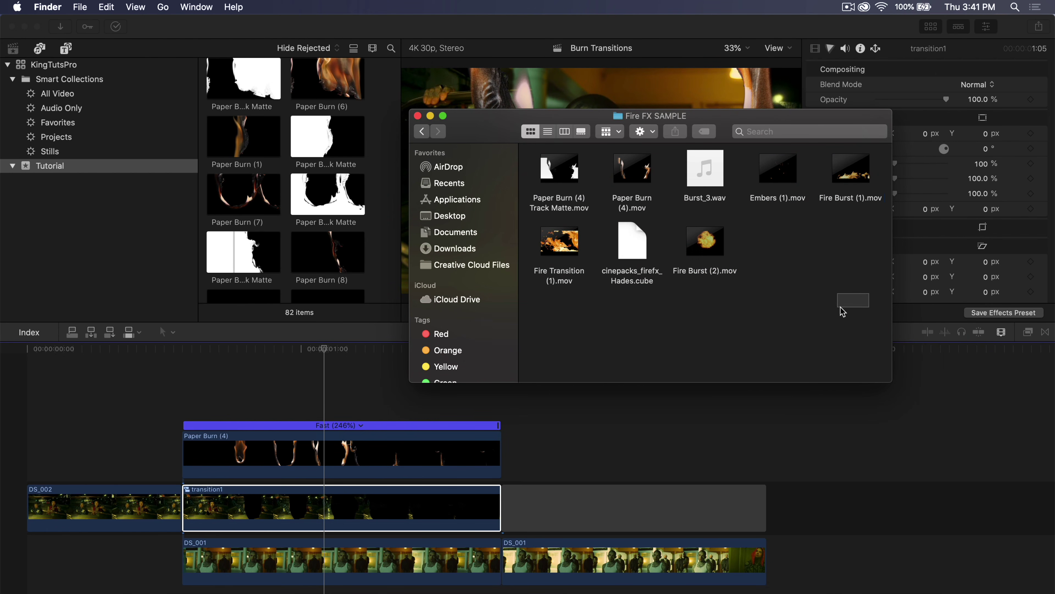
{"action": "left_click", "coordinate": [567, 208]}
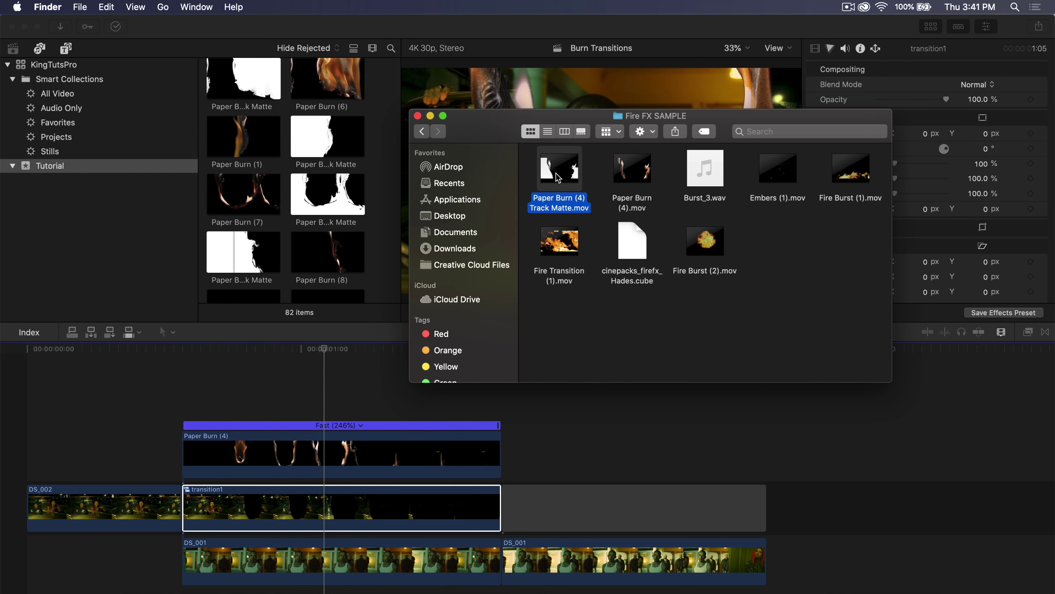
{"action": "left_click", "coordinate": [643, 204]}
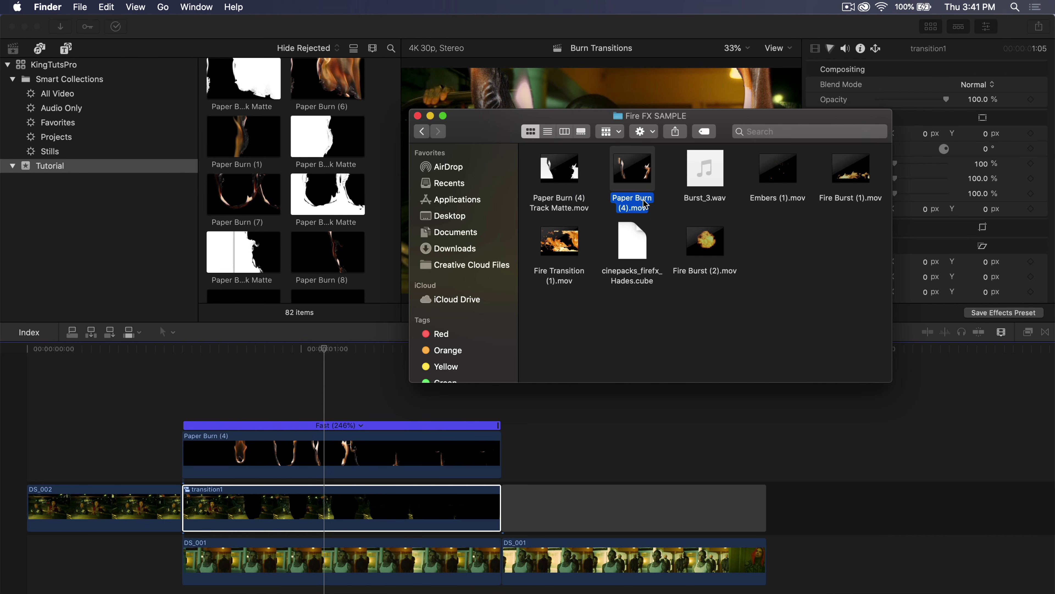
{"action": "left_click", "coordinate": [711, 198]}
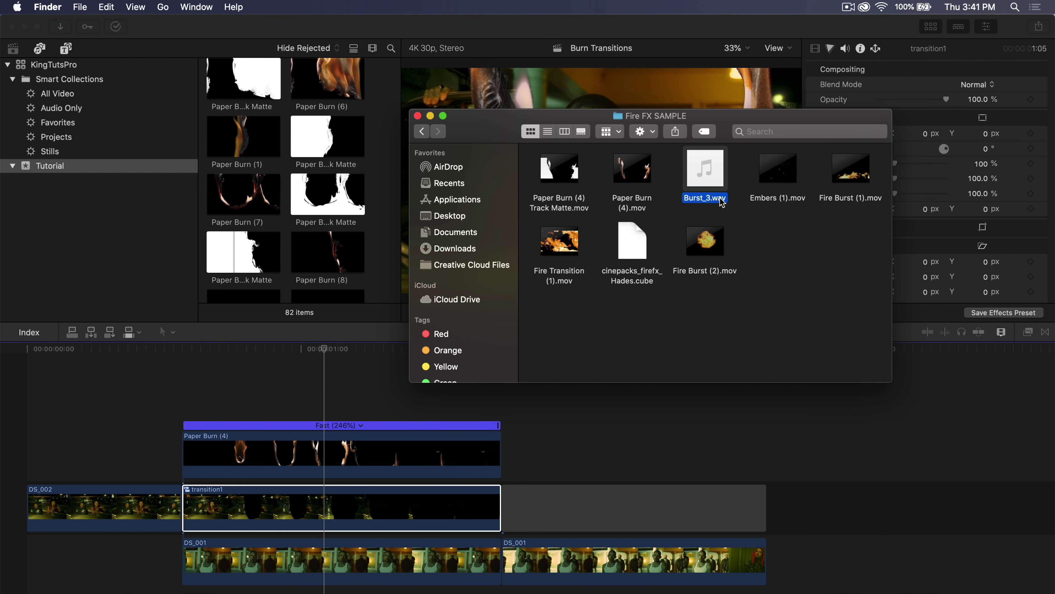
{"action": "left_click", "coordinate": [775, 204]}
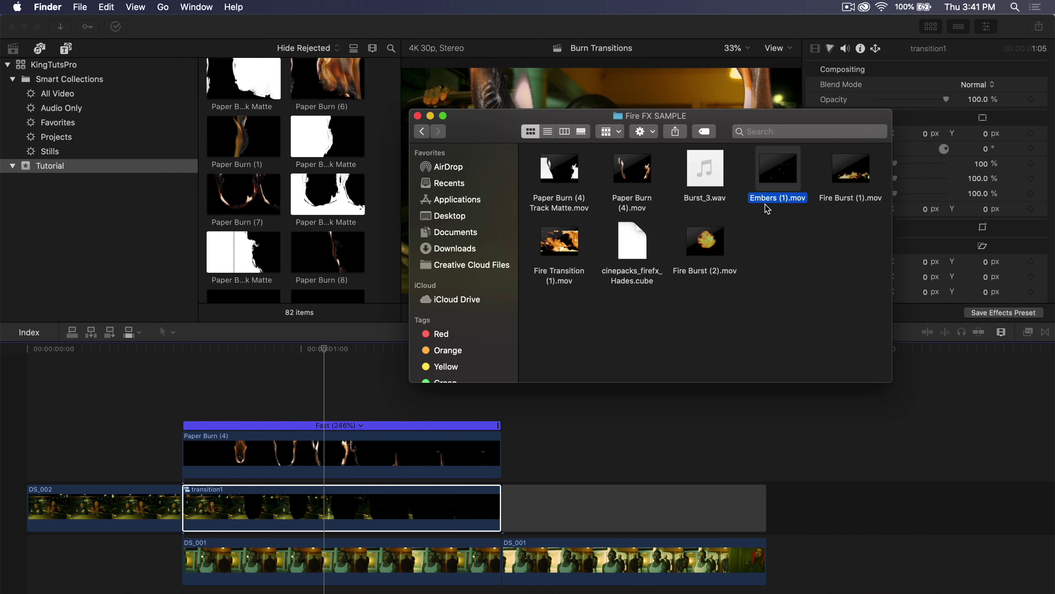
{"action": "left_click", "coordinate": [848, 204]}
{"action": "key", "text": "space"}
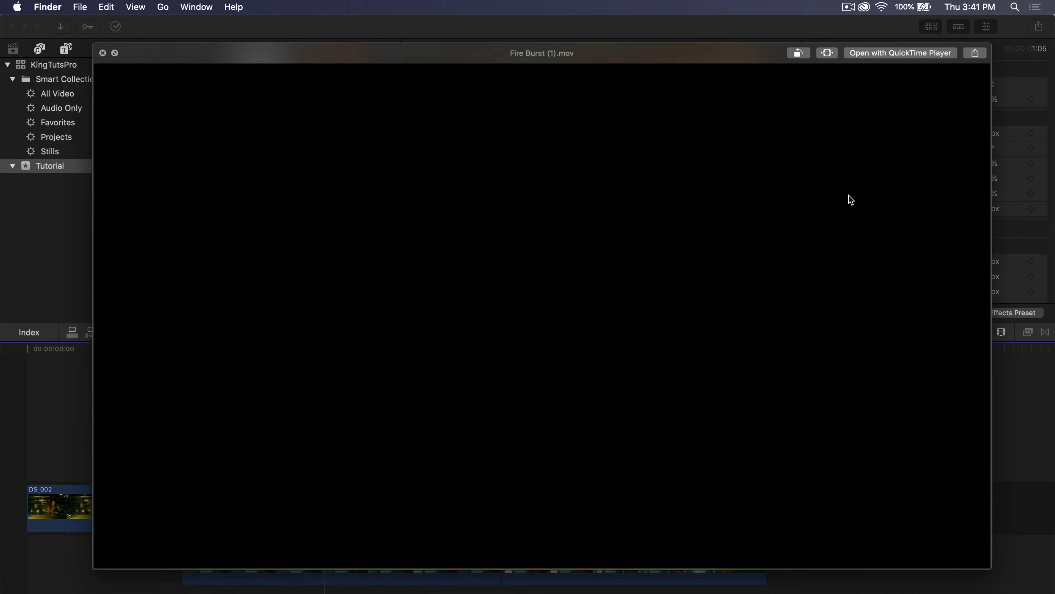
{"action": "key", "text": "space"}
Preview Fire Transition (1).mov and look at the cinepacks_firefx_Hades.cube and Fire Burst (2).mov files in the sample folder
{"action": "left_click", "coordinate": [574, 243]}
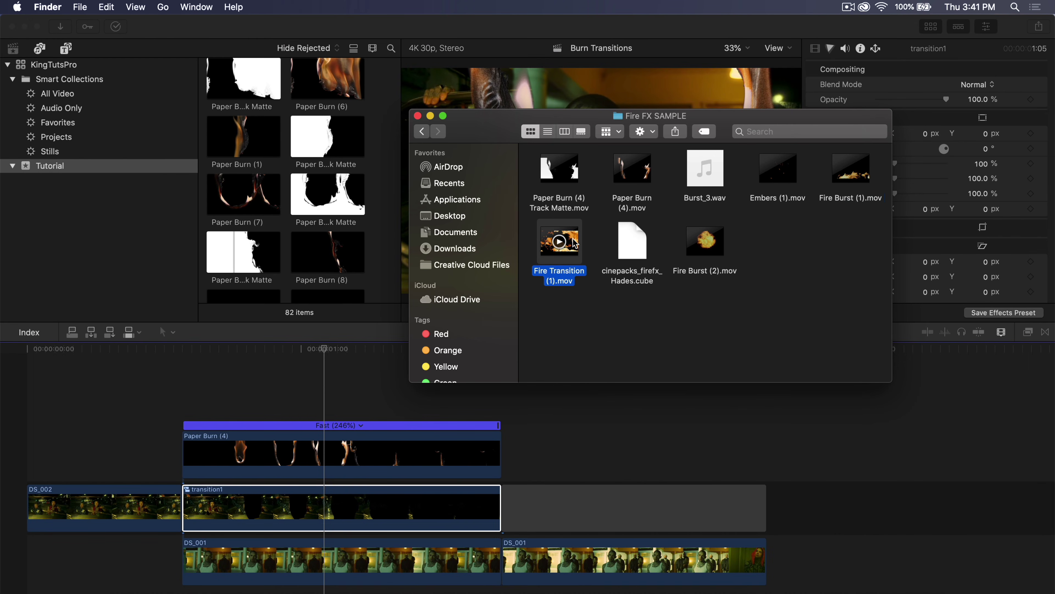
{"action": "key", "text": "space"}
{"action": "key", "text": "space"}
{"action": "left_click", "coordinate": [638, 236]}
{"action": "left_click_drag", "start_coordinate": [637, 304], "coordinate": [630, 198]}
{"action": "left_click_drag", "start_coordinate": [637, 291], "coordinate": [620, 245]}
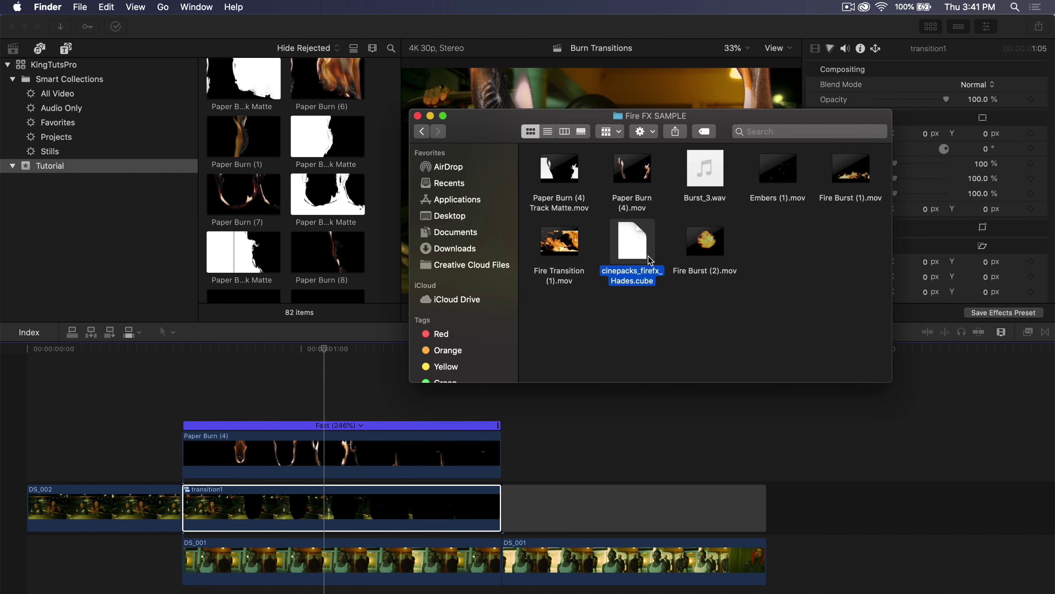
{"action": "left_click", "coordinate": [714, 272]}
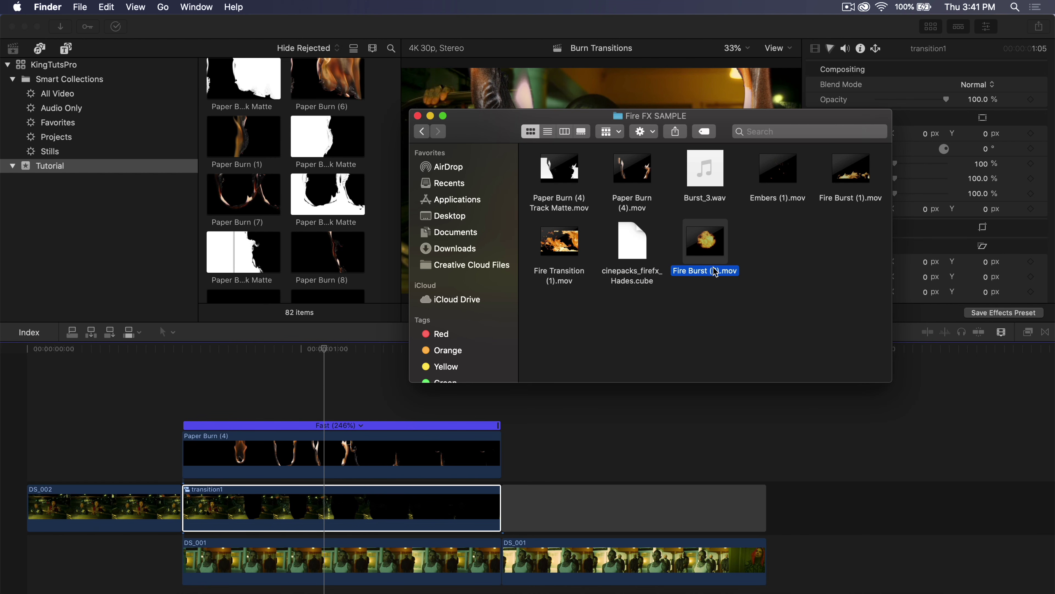
{"action": "left_click", "coordinate": [705, 241]}
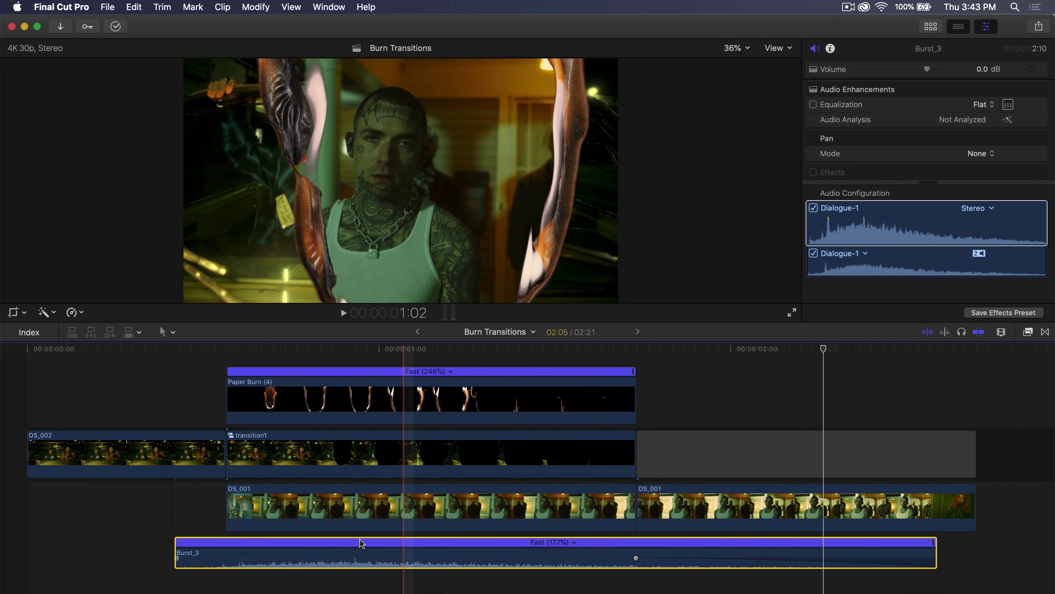
Preview Embers (1).mov from the Fire FX SAMPLE folder and add it to the timeline above the Paper Burn (4) clip
{"action": "scroll", "coordinate": [309, 540], "scroll_direction": "right", "scroll_amount": 3}
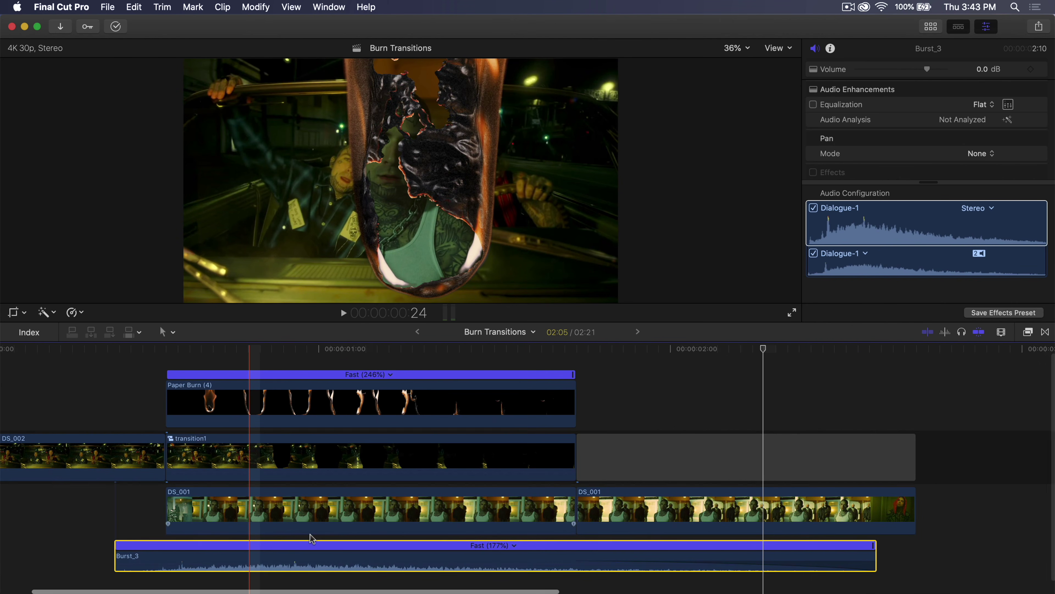
{"action": "scroll", "coordinate": [312, 539], "scroll_direction": "left", "scroll_amount": 3}
{"action": "scroll", "coordinate": [311, 539], "scroll_direction": "up", "scroll_amount": 1}
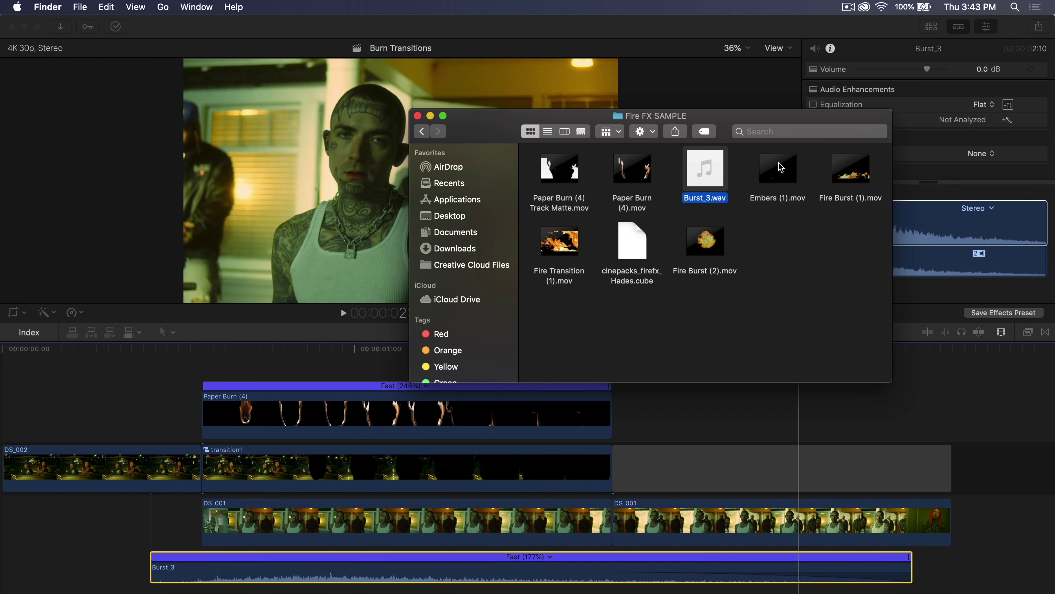
{"action": "left_click", "coordinate": [795, 167]}
{"action": "key", "text": "space"}
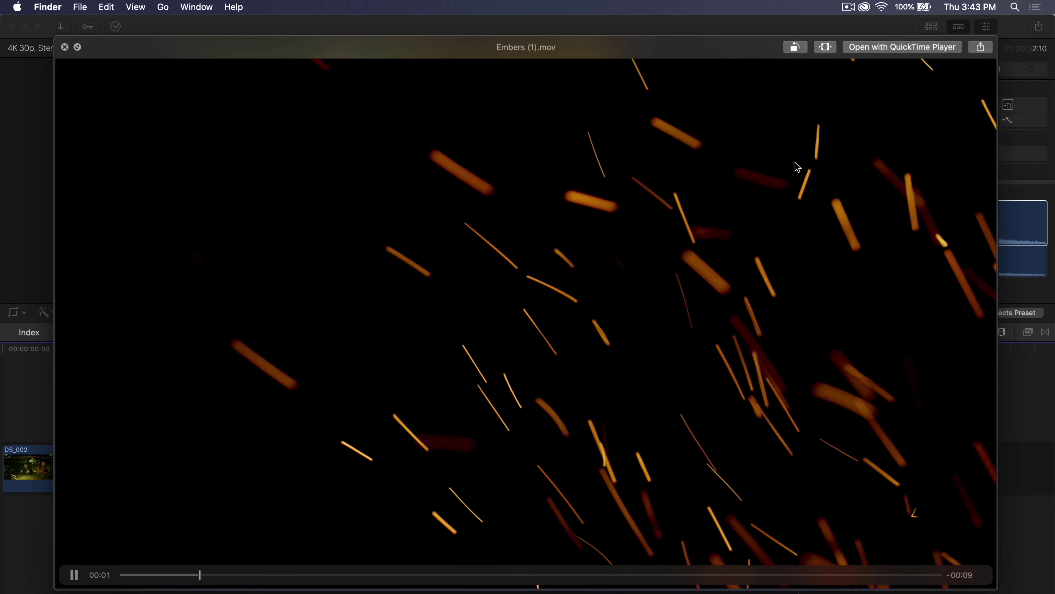
{"action": "key", "text": "space"}
{"action": "left_click_drag", "start_coordinate": [785, 178], "coordinate": [184, 399]}
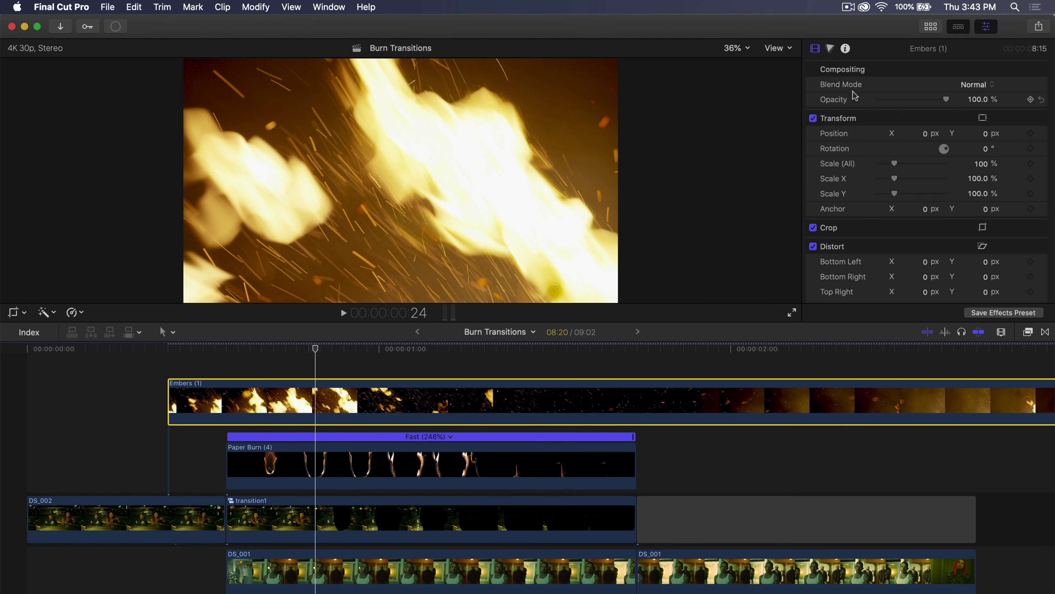
Set the Embers (1) blend mode to Screen, trim the clip's start to align with Paper Burn (4) and play it back
{"action": "left_click", "coordinate": [984, 86]}
{"action": "left_click", "coordinate": [991, 179]}
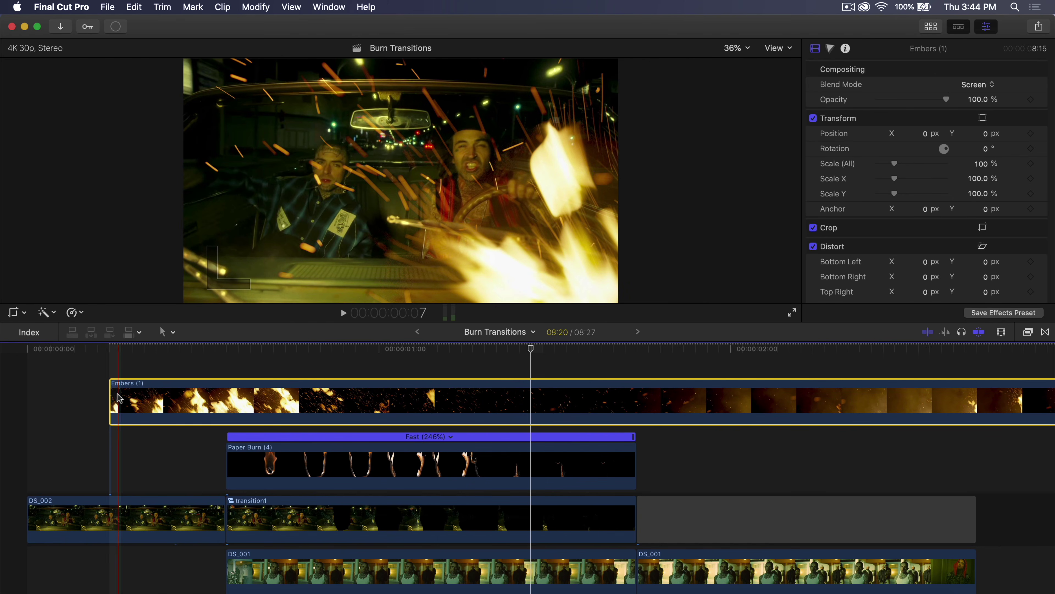
{"action": "left_click_drag", "start_coordinate": [110, 398], "coordinate": [278, 402]}
{"action": "key", "text": "space"}
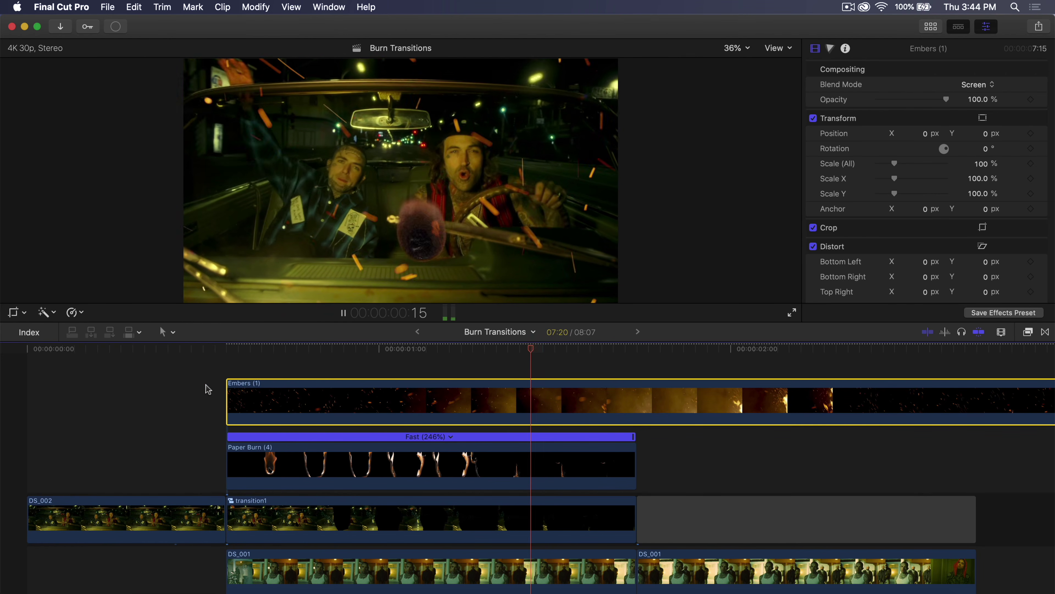
{"action": "key", "text": "space"}
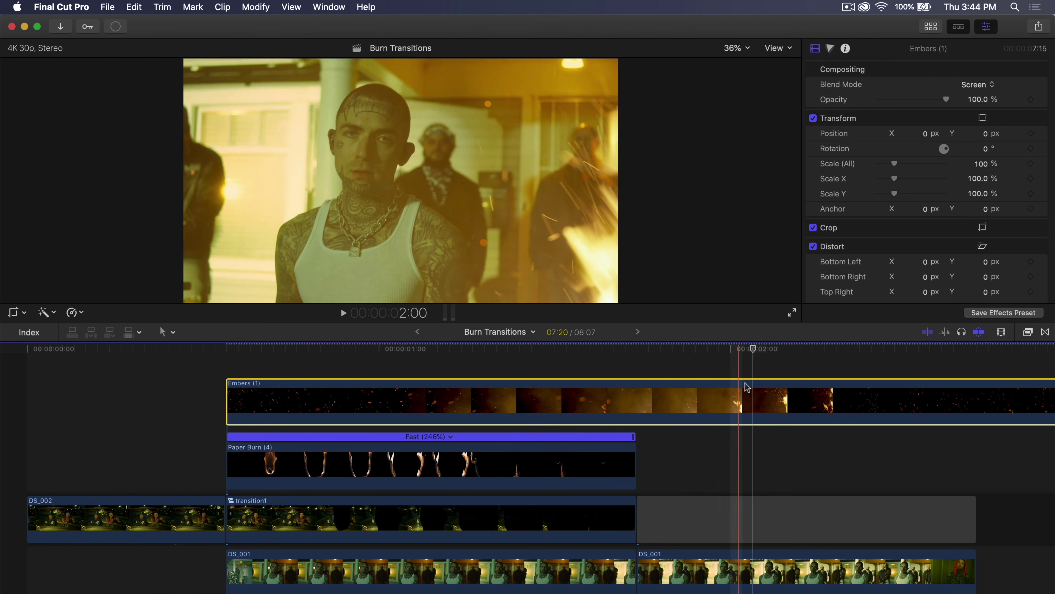
Cut the Embers (1) clip over the second DS_001 segment and delete the leftover end portion
{"action": "scroll", "coordinate": [683, 390], "scroll_direction": "right", "scroll_amount": 3}
{"action": "scroll", "coordinate": [685, 391], "scroll_direction": "down", "scroll_amount": 1}
{"action": "key", "text": "super+minus"}
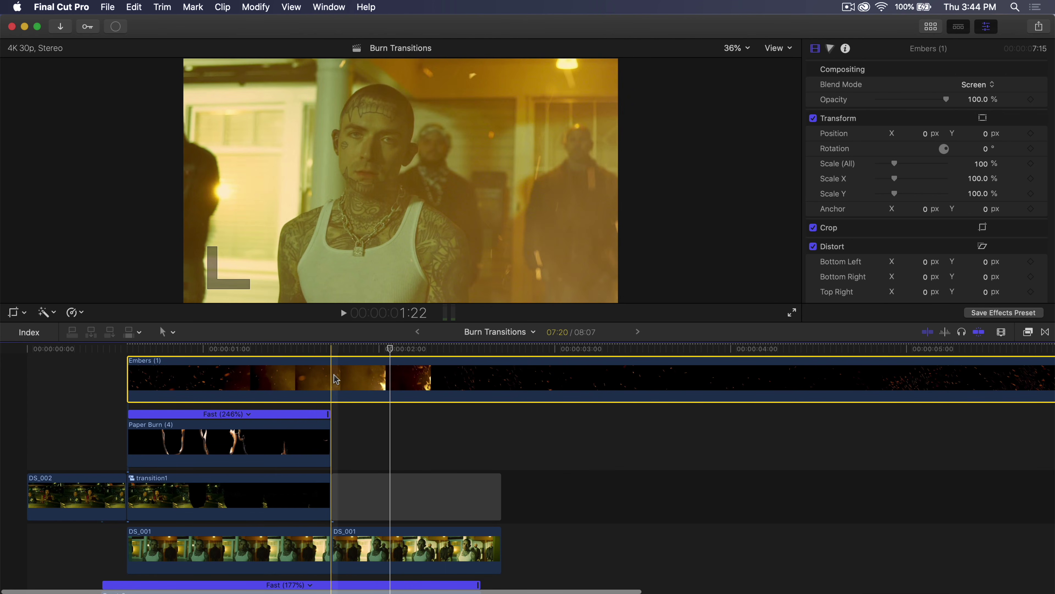
{"action": "key", "text": "super+b"}
{"action": "left_click", "coordinate": [516, 456]}
{"action": "key", "text": "Delete"}
Add cross dissolves to both ends of Embers (1) and shorten them, making the closing one 12 frames long
{"action": "left_click", "coordinate": [391, 390]}
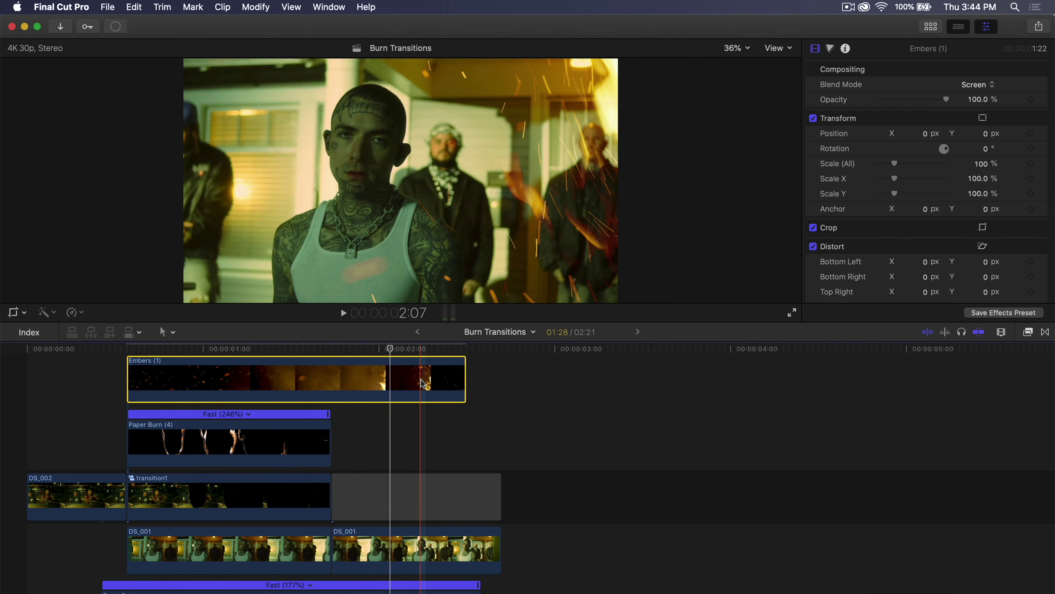
{"action": "key", "text": "super+t"}
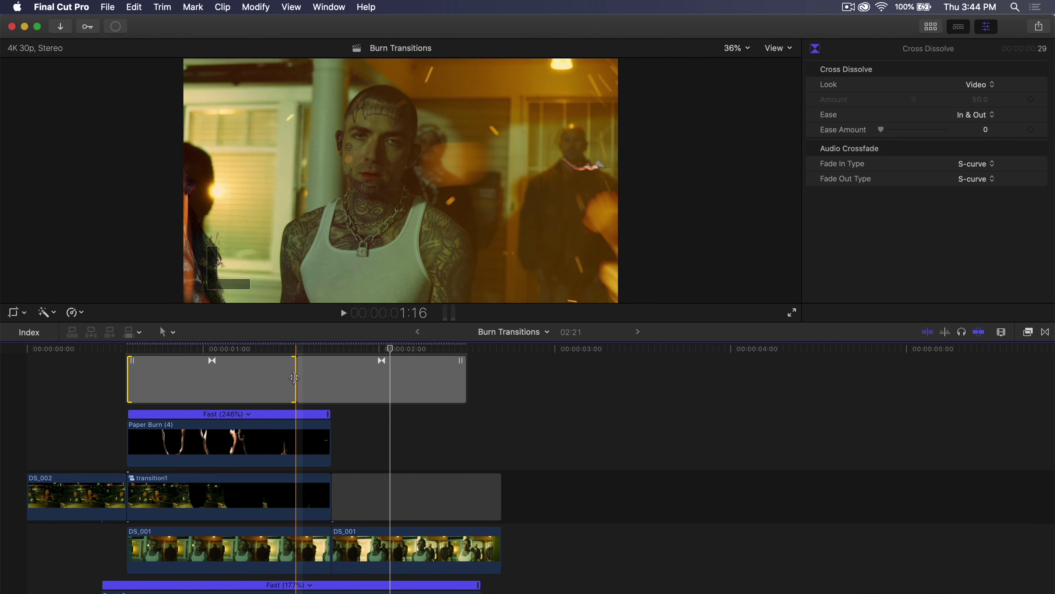
{"action": "left_click_drag", "start_coordinate": [294, 377], "coordinate": [158, 382]}
{"action": "left_click_drag", "start_coordinate": [300, 375], "coordinate": [421, 376]}
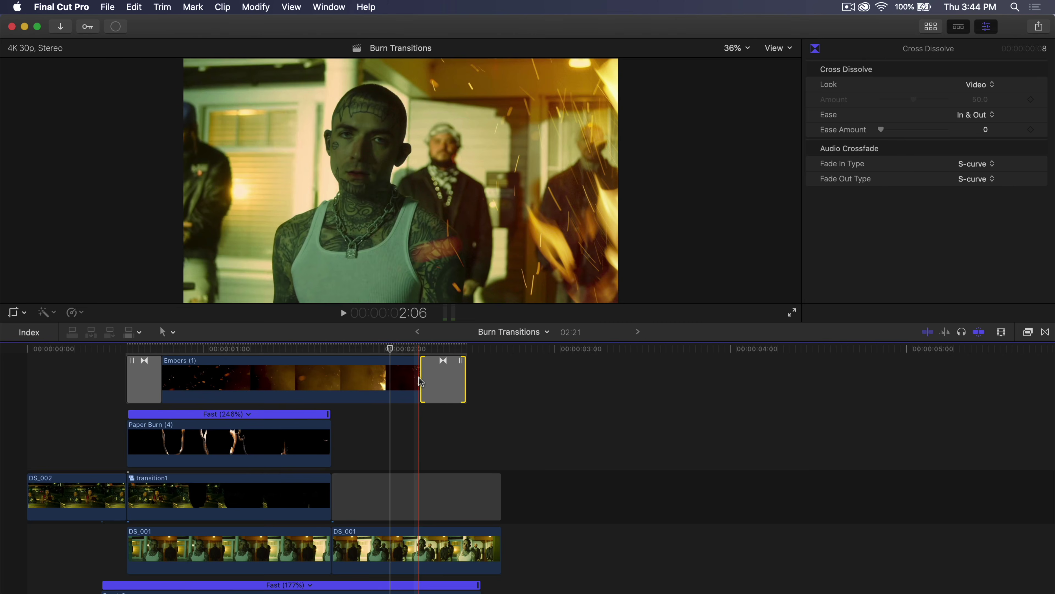
{"action": "key", "text": "space"}
{"action": "left_click", "coordinate": [419, 376]}
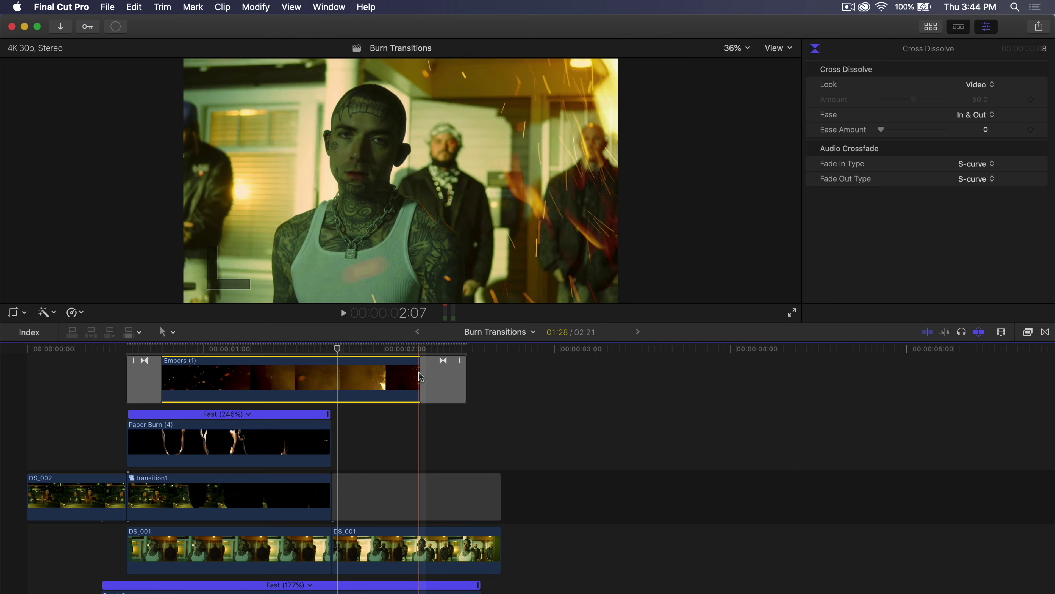
{"action": "mouse_move", "coordinate": [212, 350]}
{"action": "left_mouse_down"}
{"action": "mouse_move", "coordinate": [300, 361]}
{"action": "mouse_move", "coordinate": [413, 353]}
{"action": "mouse_move", "coordinate": [249, 361]}
{"action": "mouse_move", "coordinate": [261, 364]}
{"action": "mouse_move", "coordinate": [586, 362]}
{"action": "mouse_move", "coordinate": [223, 357]}
{"action": "left_mouse_up"}
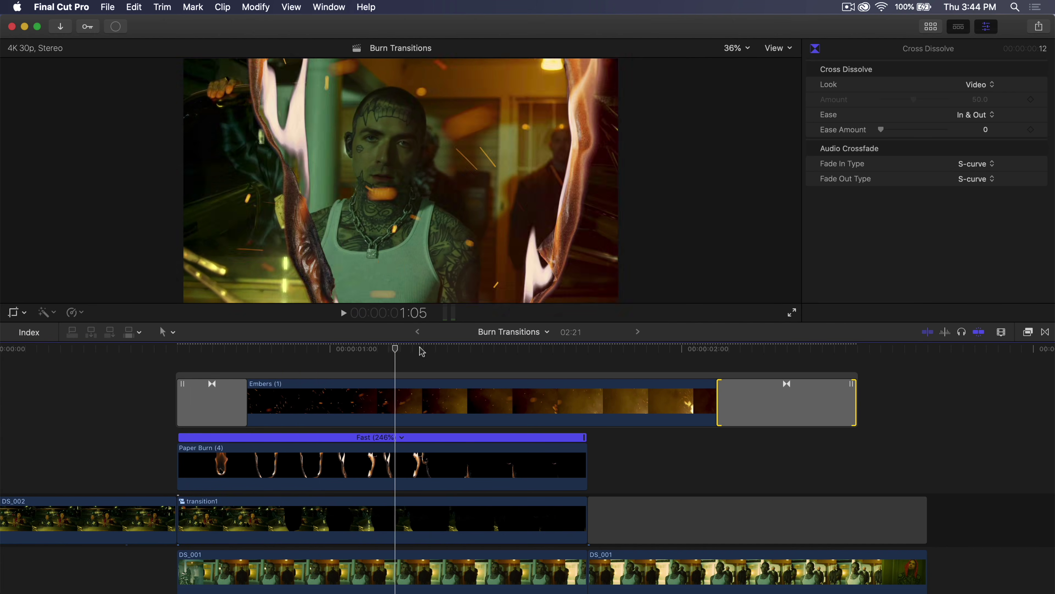
Add a Color Wheels correction to the Paper Burn (4) clip
{"action": "left_click", "coordinate": [272, 454]}
{"action": "left_click", "coordinate": [307, 351]}
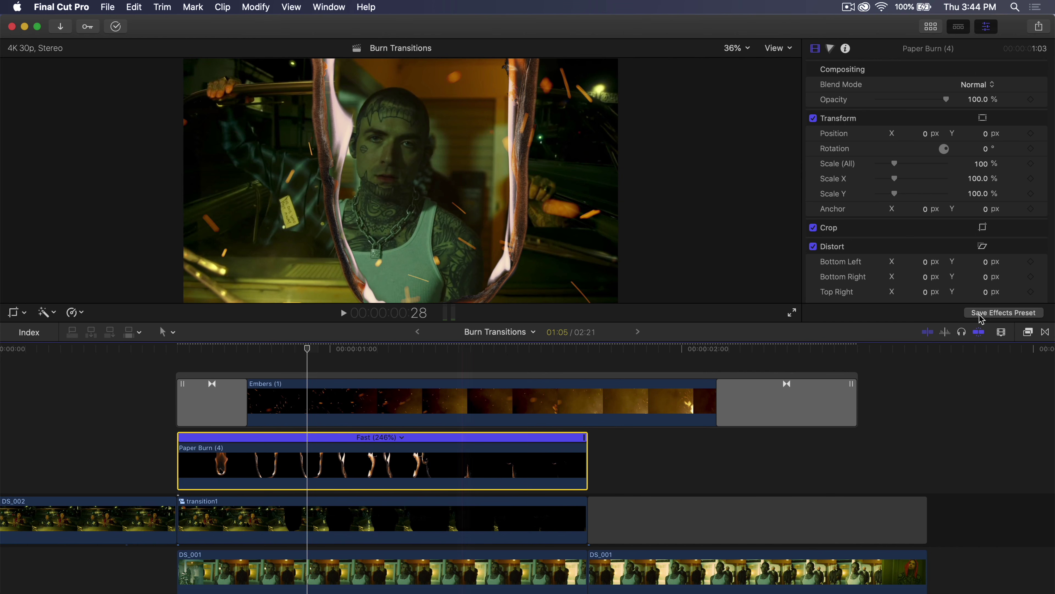
{"action": "left_click", "coordinate": [831, 49]}
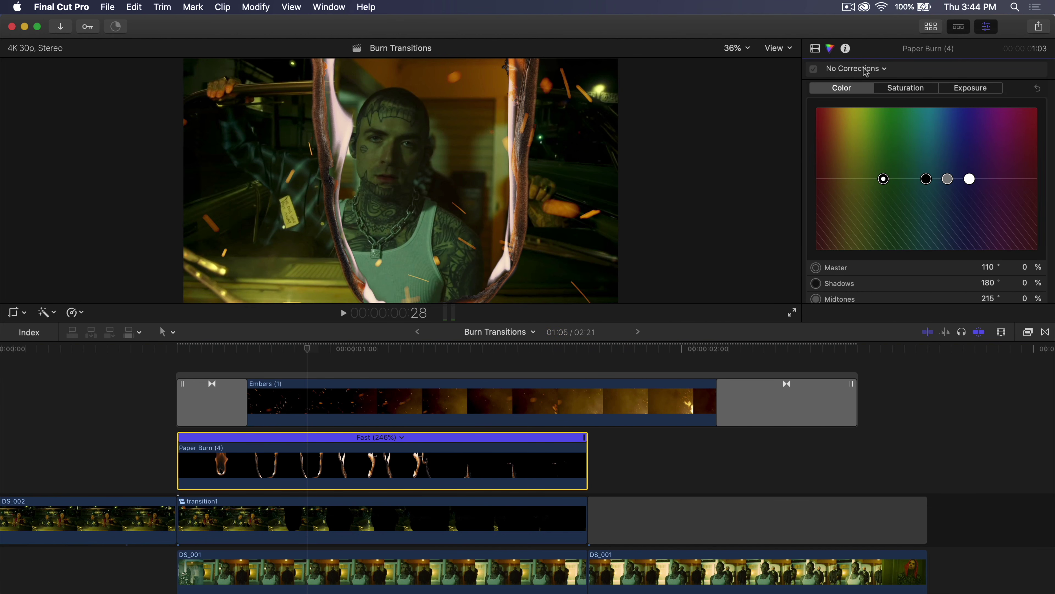
{"action": "left_click", "coordinate": [885, 69]}
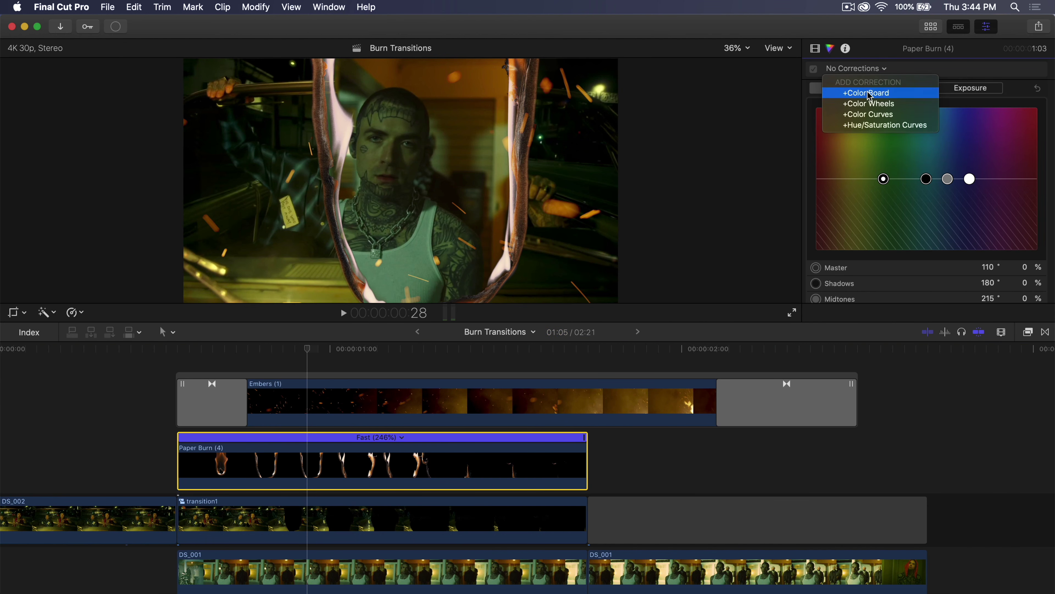
{"action": "left_click", "coordinate": [857, 104]}
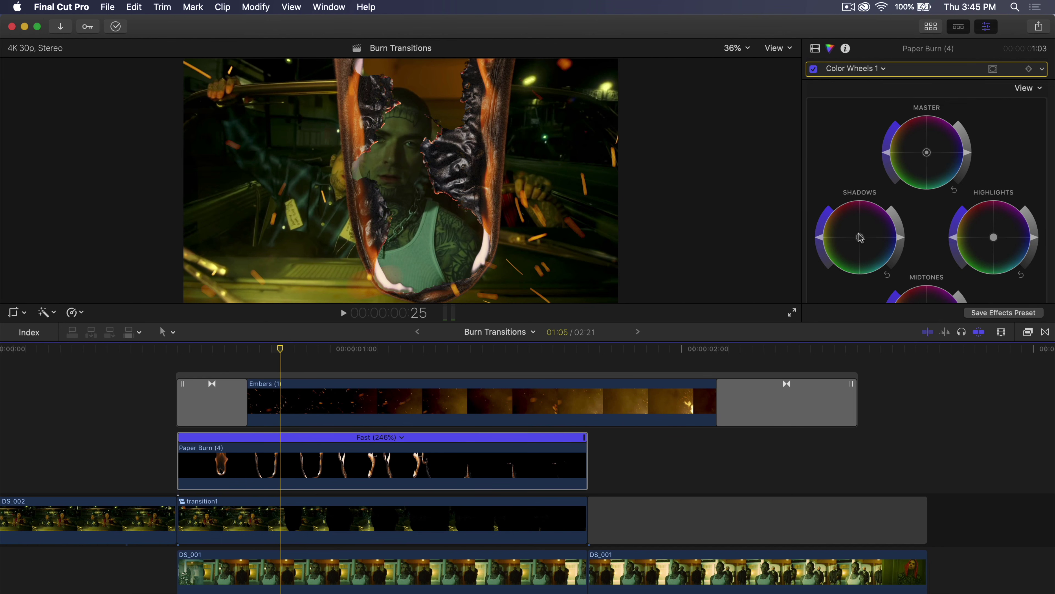
Shift Paper Burn (4)'s shadows toward yellow-orange, tint its highlights slightly blue and brighten them, and play back the result
{"action": "left_click_drag", "start_coordinate": [860, 240], "coordinate": [890, 214]}
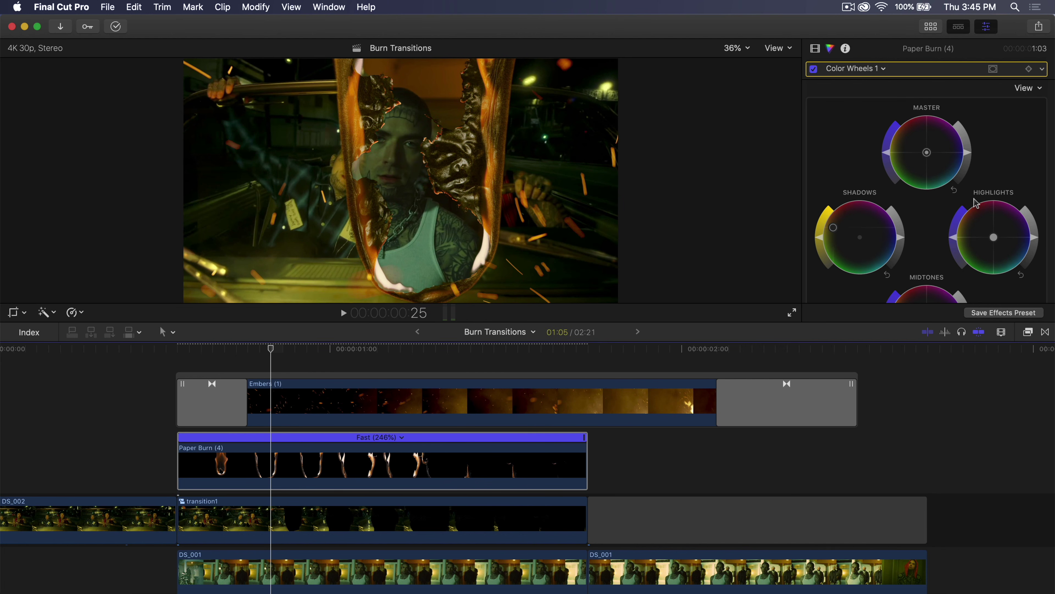
{"action": "scroll", "coordinate": [980, 201], "scroll_direction": "down", "scroll_amount": 3}
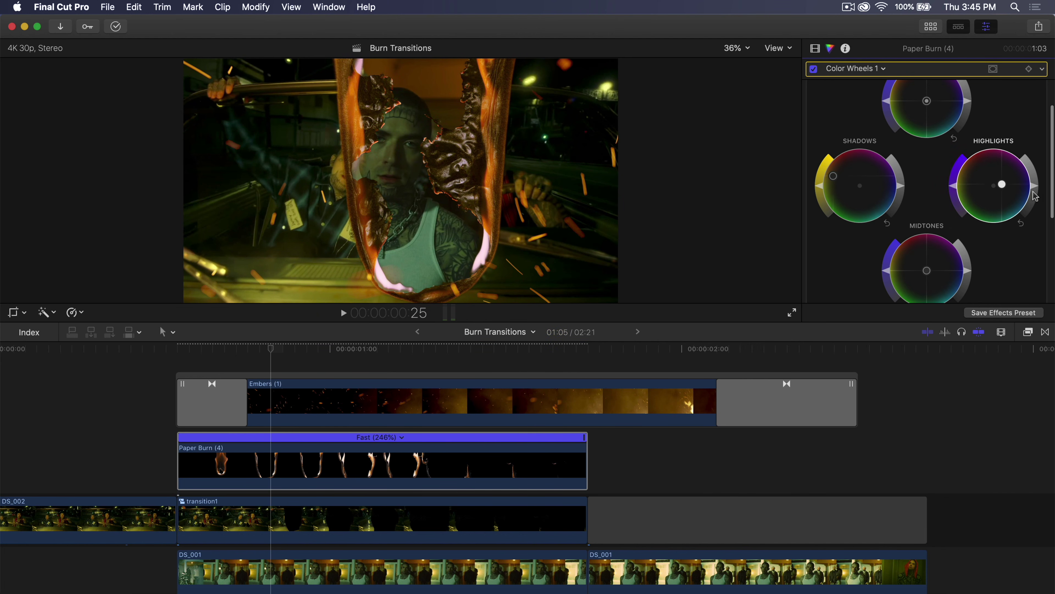
{"action": "left_click_drag", "start_coordinate": [1009, 179], "coordinate": [1033, 121]}
{"action": "mouse_move", "coordinate": [1038, 187]}
{"action": "left_mouse_down"}
{"action": "mouse_move", "coordinate": [1023, 197]}
{"action": "mouse_move", "coordinate": [1034, 173]}
{"action": "left_mouse_up"}
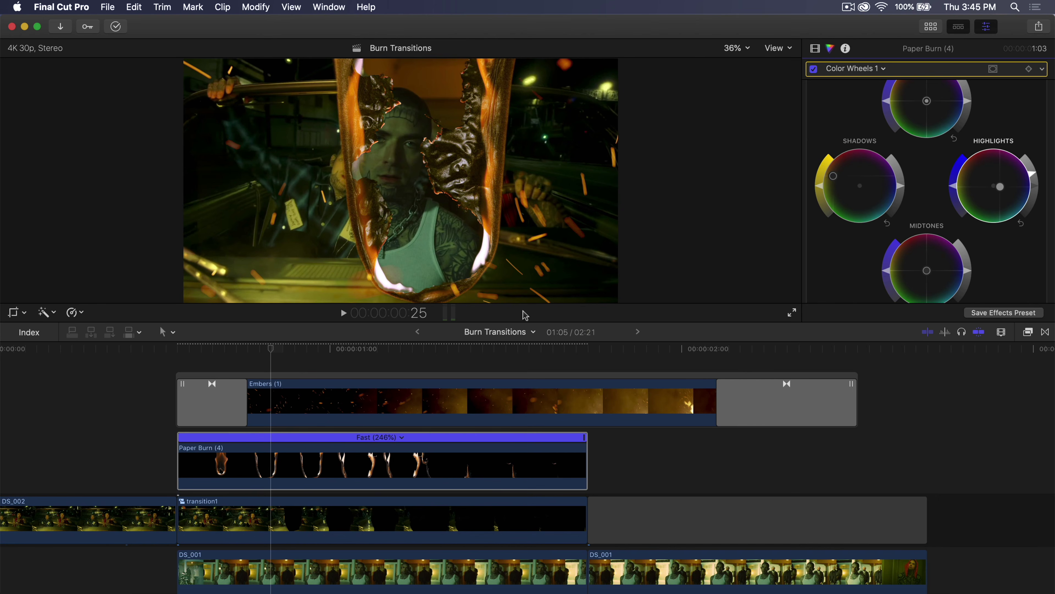
{"action": "key", "text": "space"}
{"action": "scroll", "coordinate": [238, 429], "scroll_direction": "right", "scroll_amount": 2}
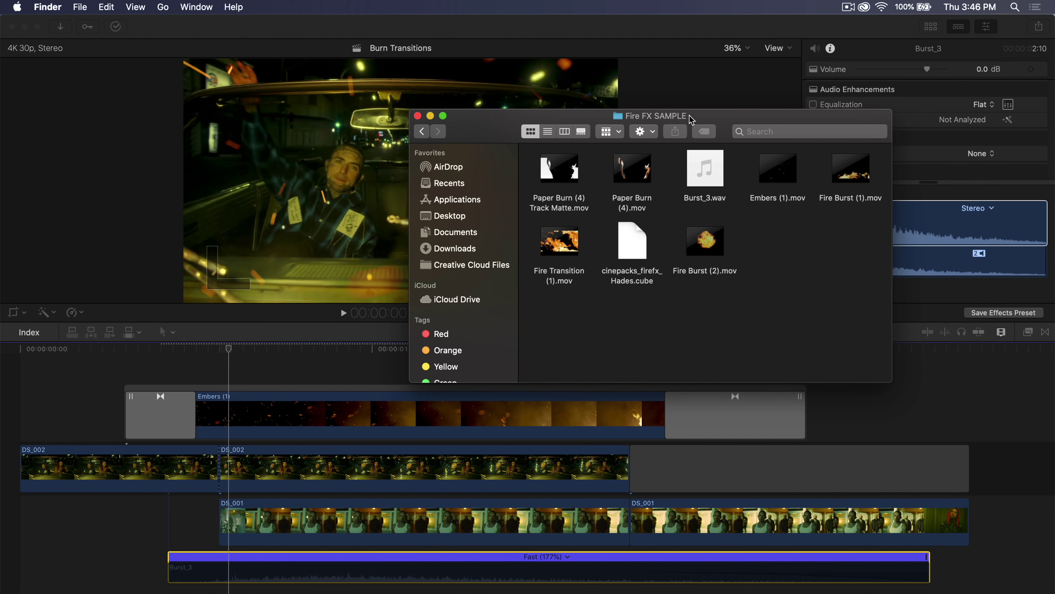
Add Fire Transition (1).mov from the Fire FX SAMPLE folder above the Embers (1) clip and speed it up to 187%
{"action": "left_click_drag", "start_coordinate": [692, 120], "coordinate": [823, 79]}
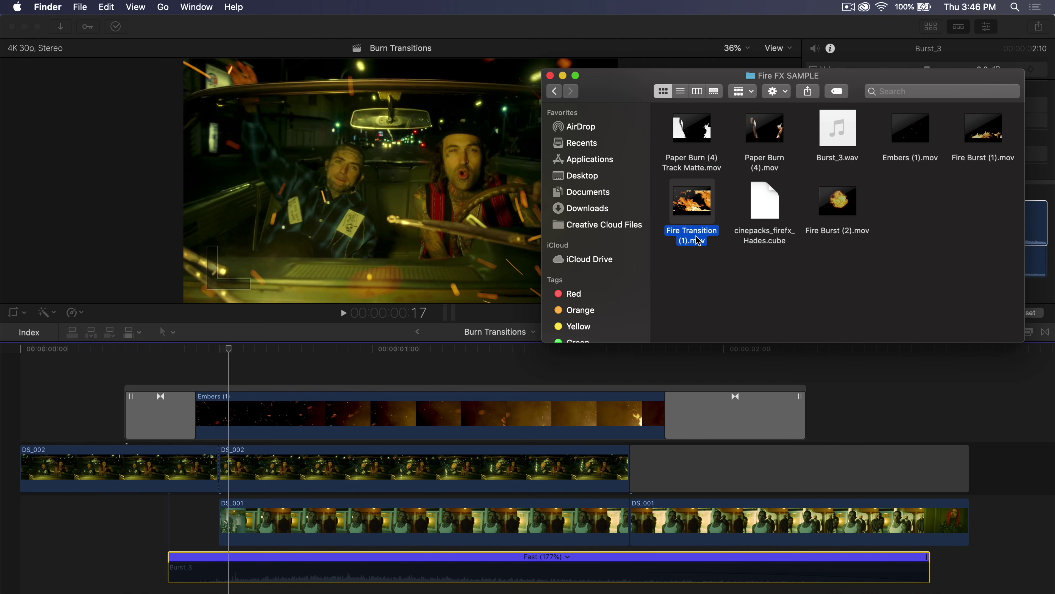
{"action": "left_click_drag", "start_coordinate": [683, 205], "coordinate": [99, 381]}
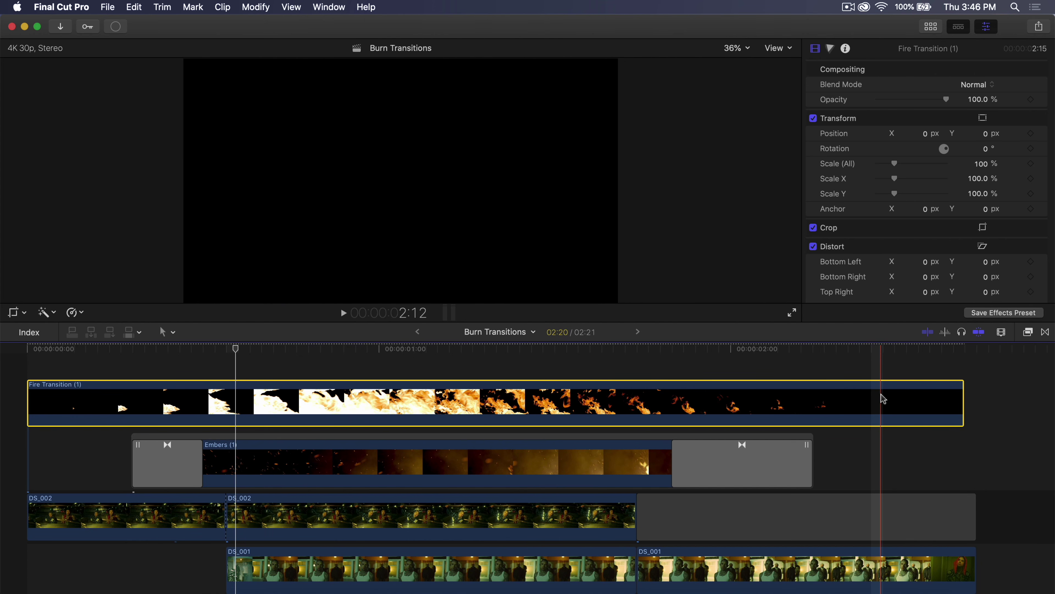
{"action": "key", "text": "super+r"}
{"action": "left_click_drag", "start_coordinate": [962, 373], "coordinate": [523, 377]}
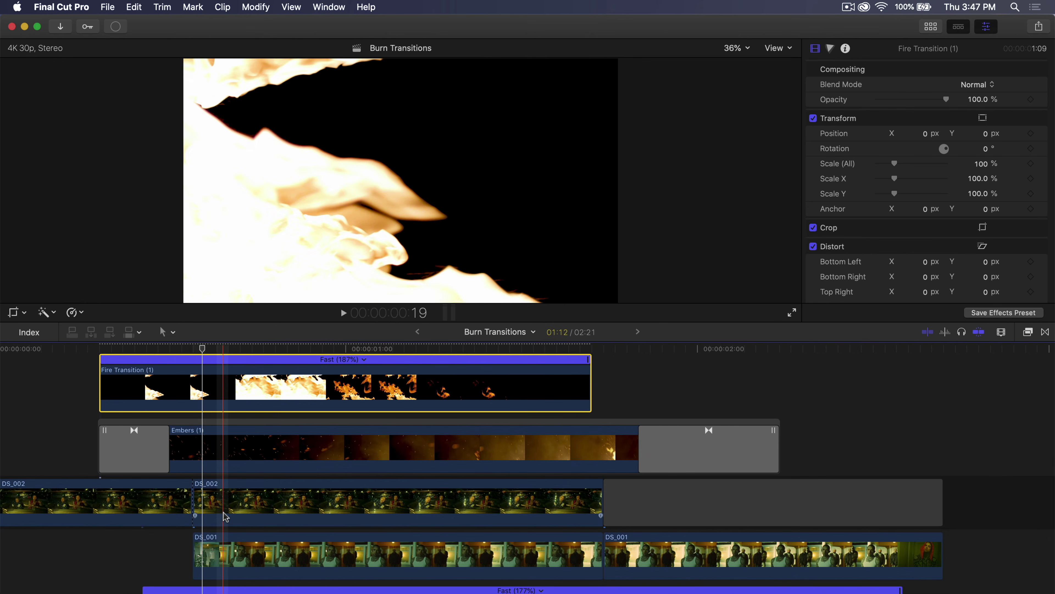
Move both DS_001 segments into the primary storyline directly after the second DS_002 segment
{"action": "scroll", "coordinate": [226, 517], "scroll_direction": "down", "scroll_amount": 1}
{"action": "left_click", "coordinate": [290, 491]}
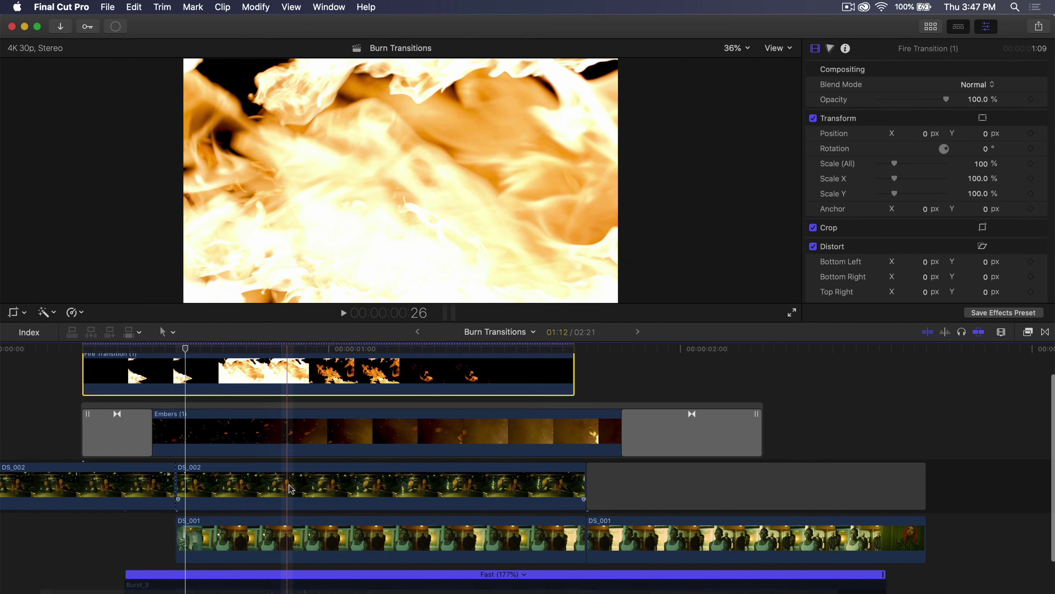
{"action": "left_click", "coordinate": [284, 532]}
{"action": "scroll", "coordinate": [284, 532], "scroll_direction": "down", "scroll_amount": 3}
{"action": "left_click", "coordinate": [618, 494], "text": "super"}
{"action": "left_click_drag", "start_coordinate": [206, 496], "coordinate": [598, 456]}
{"action": "key", "text": "shift+z"}
Move Embers (1) 20 frames later and place Fire Transition (1) across the cut between DS_002 and DS_001
{"action": "scroll", "coordinate": [420, 436], "scroll_direction": "up", "scroll_amount": 4}
{"action": "left_click_drag", "start_coordinate": [452, 403], "coordinate": [417, 466]}
{"action": "left_click_drag", "start_coordinate": [287, 465], "coordinate": [417, 464]}
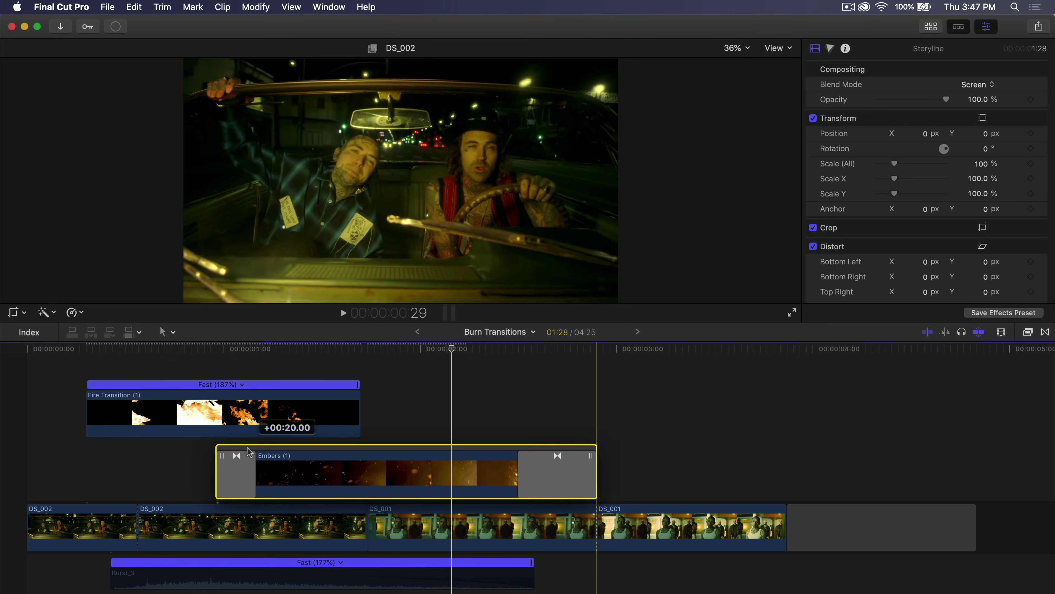
{"action": "left_click_drag", "start_coordinate": [199, 402], "coordinate": [357, 402]}
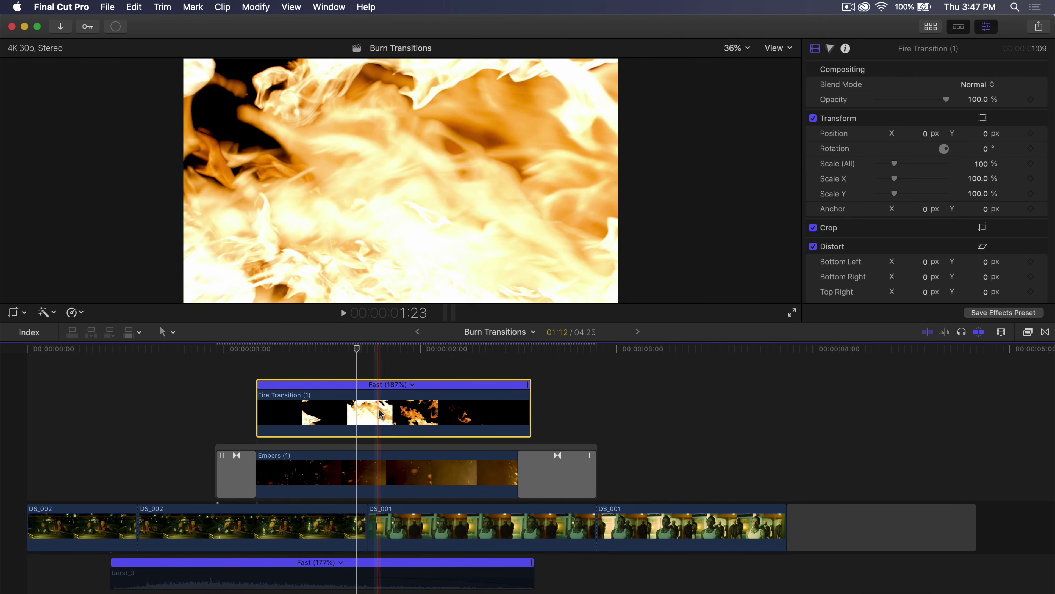
Set Fire Transition (1)'s blend mode to Lighten and play back the transition across the cut
{"action": "left_click", "coordinate": [972, 86]}
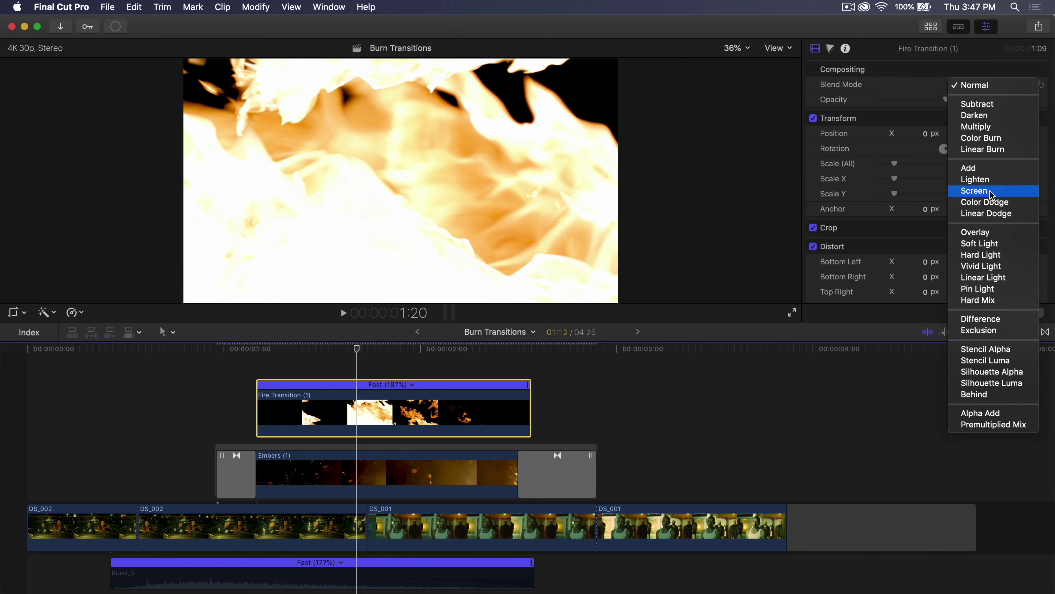
{"action": "left_click", "coordinate": [991, 183]}
{"action": "left_click", "coordinate": [983, 85]}
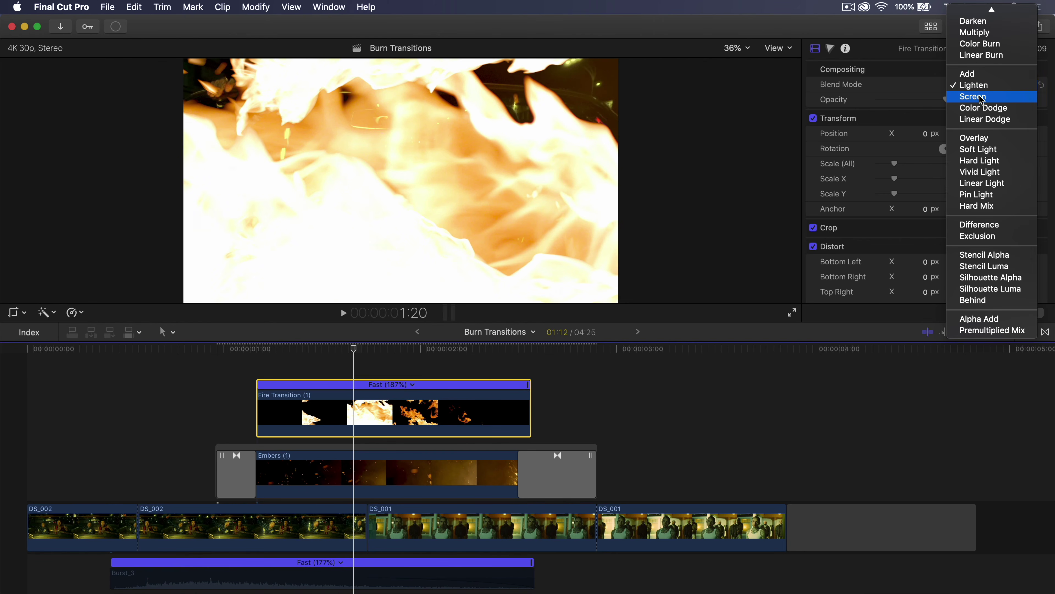
{"action": "left_click", "coordinate": [976, 86]}
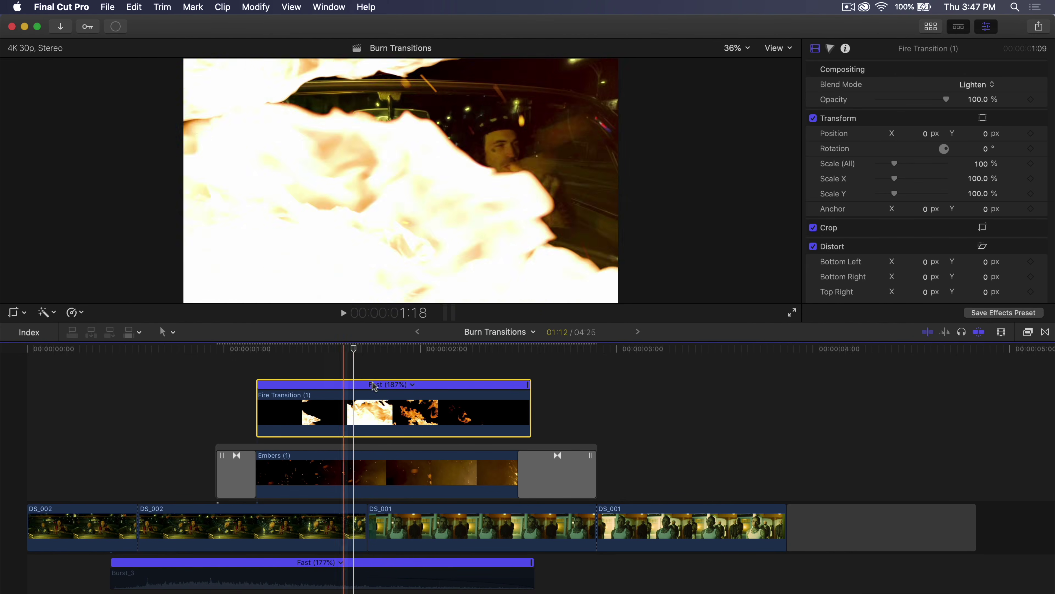
{"action": "left_click", "coordinate": [368, 351]}
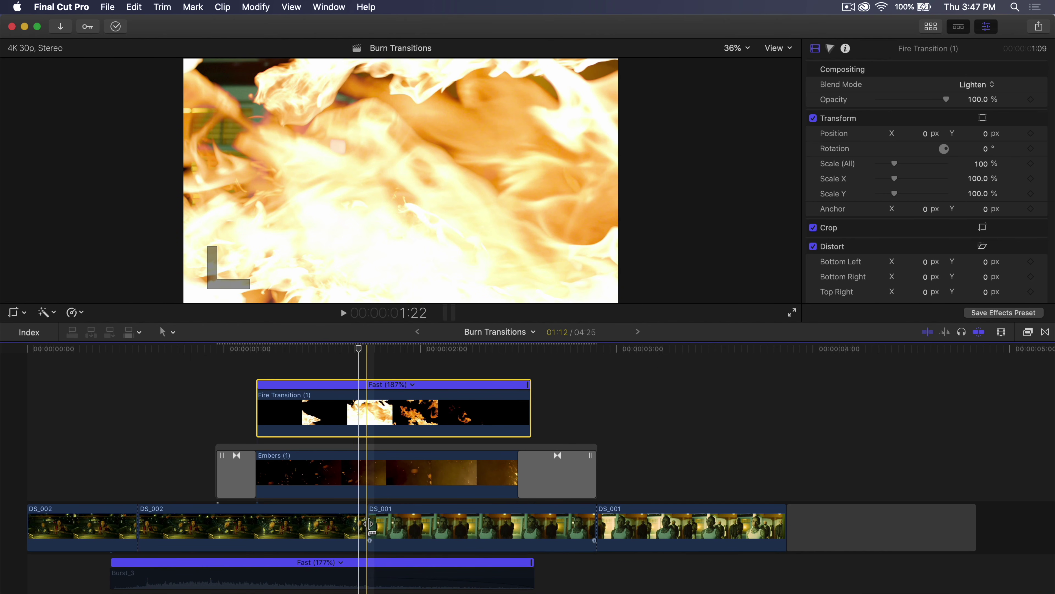
{"action": "key", "text": "space"}
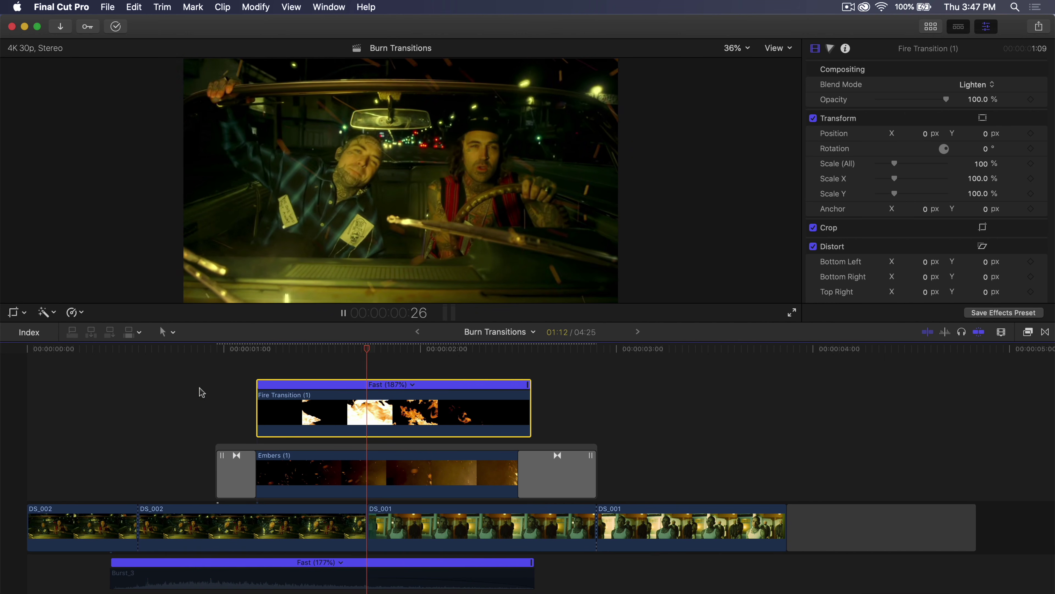
{"action": "key", "text": "space"}
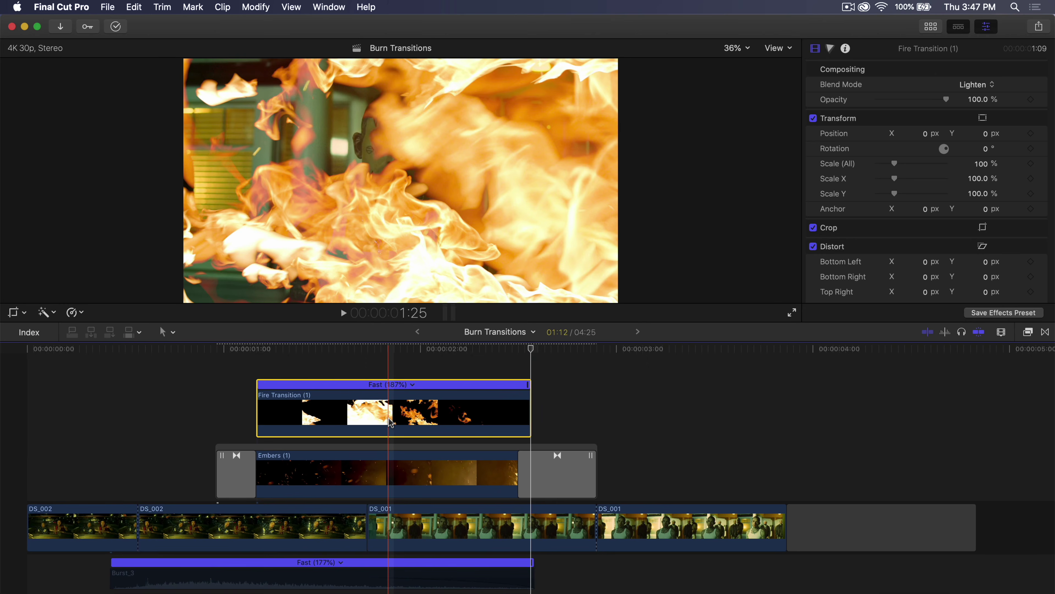
Add Fire Burst (2).mov from the Fire FX SAMPLE folder above Fire Transition (1) and set its blend mode to Screen
{"action": "key", "text": "super+Tab"}
{"action": "left_click_drag", "start_coordinate": [838, 202], "coordinate": [386, 368]}
{"action": "key", "text": "super+Tab"}
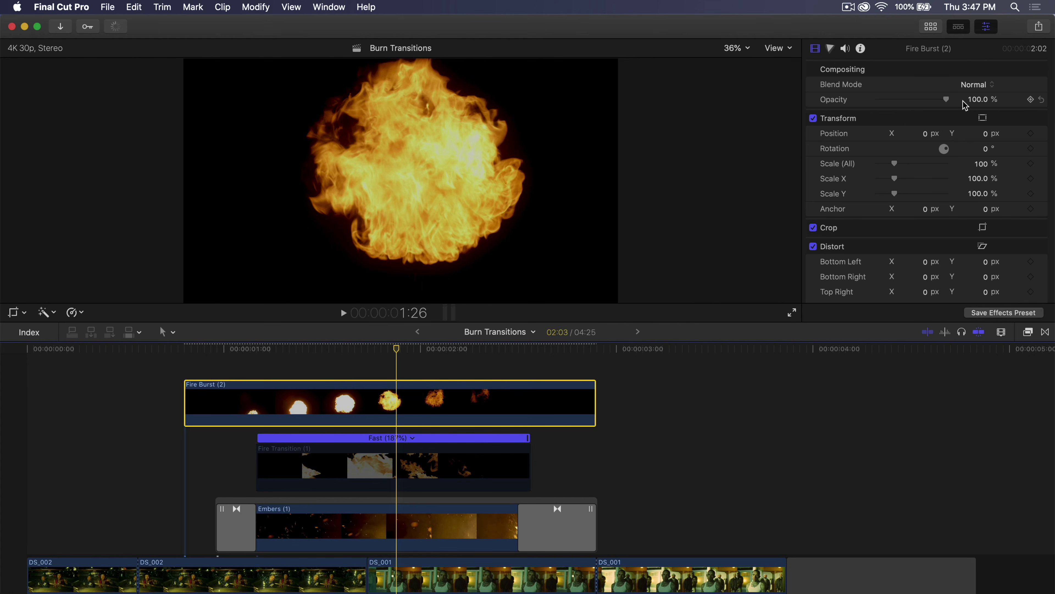
{"action": "left_click", "coordinate": [975, 84]}
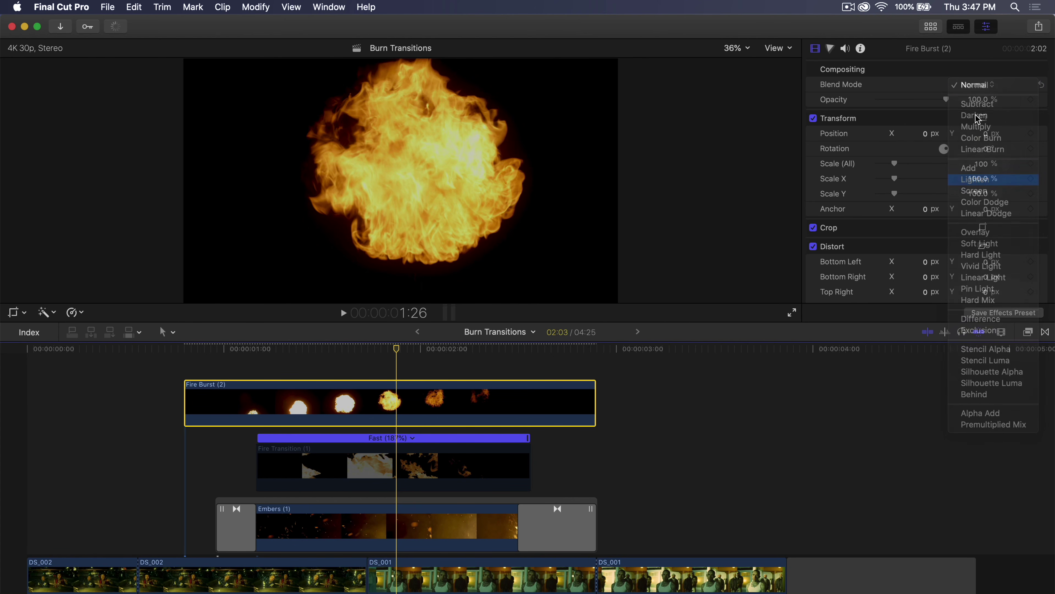
{"action": "left_click", "coordinate": [974, 100]}
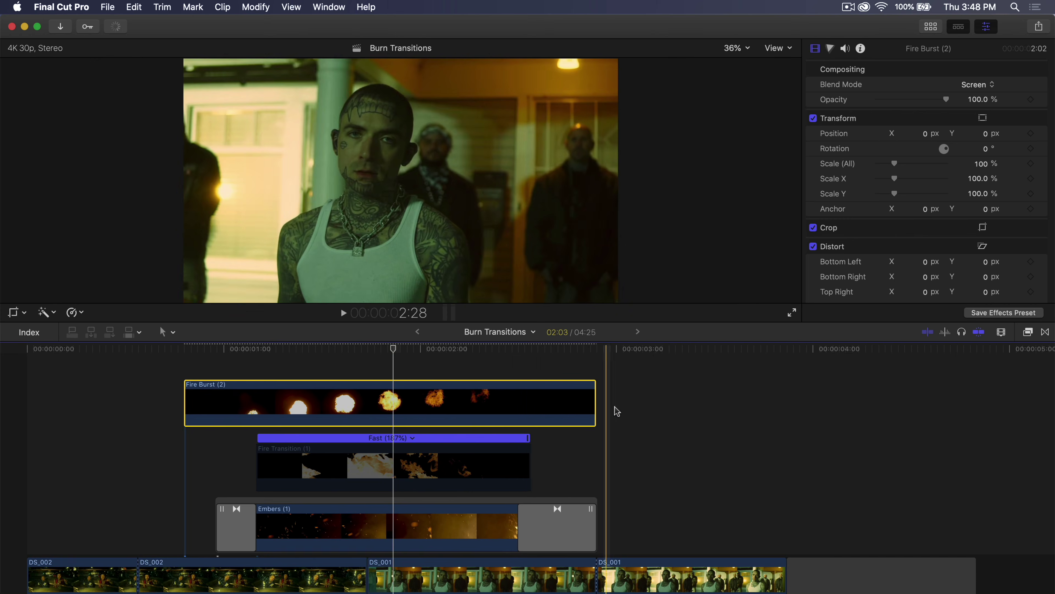
Move Fire Burst (2) about 1.5 seconds later over the DS_001 segments and play through the burst
{"action": "left_click_drag", "start_coordinate": [291, 410], "coordinate": [599, 388]}
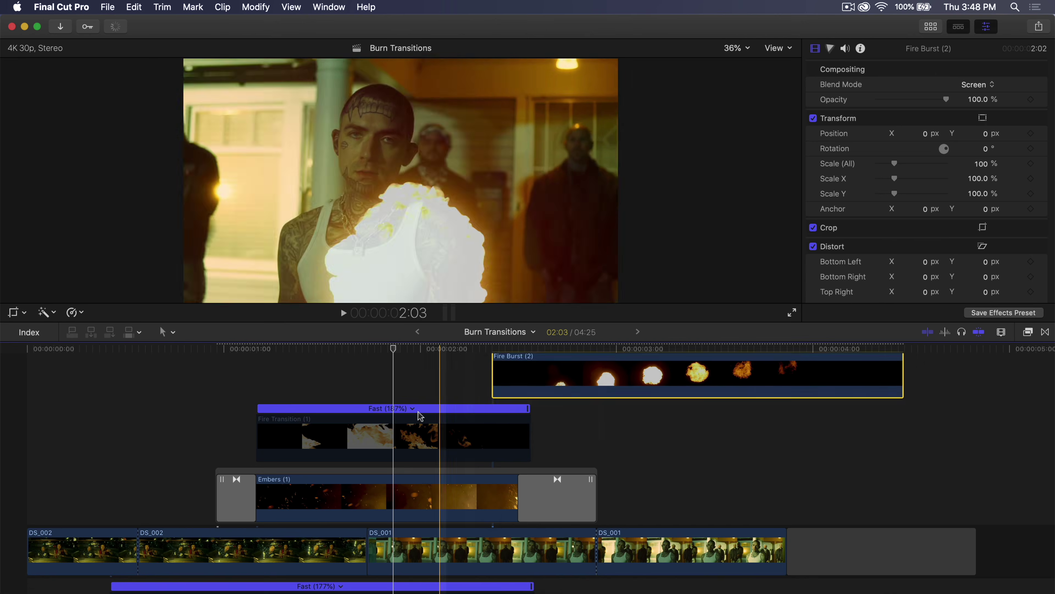
{"action": "scroll", "coordinate": [449, 411], "scroll_direction": "right", "scroll_amount": 2}
{"action": "key", "text": "space"}
{"action": "key", "text": "space"}
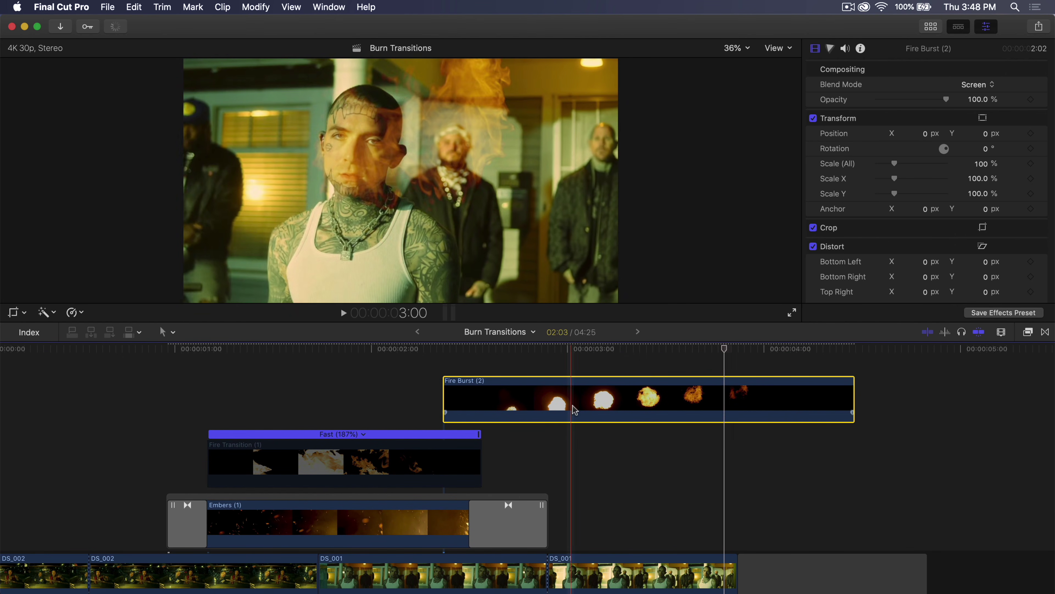
{"action": "left_click_drag", "start_coordinate": [549, 349], "coordinate": [634, 347]}
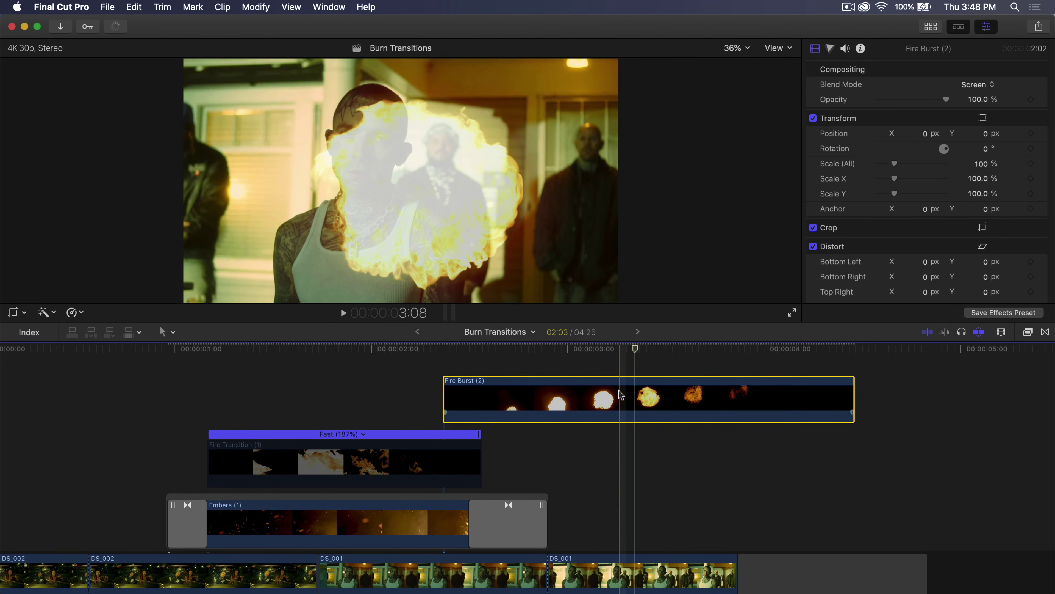
{"action": "left_click_drag", "start_coordinate": [494, 350], "coordinate": [761, 358]}
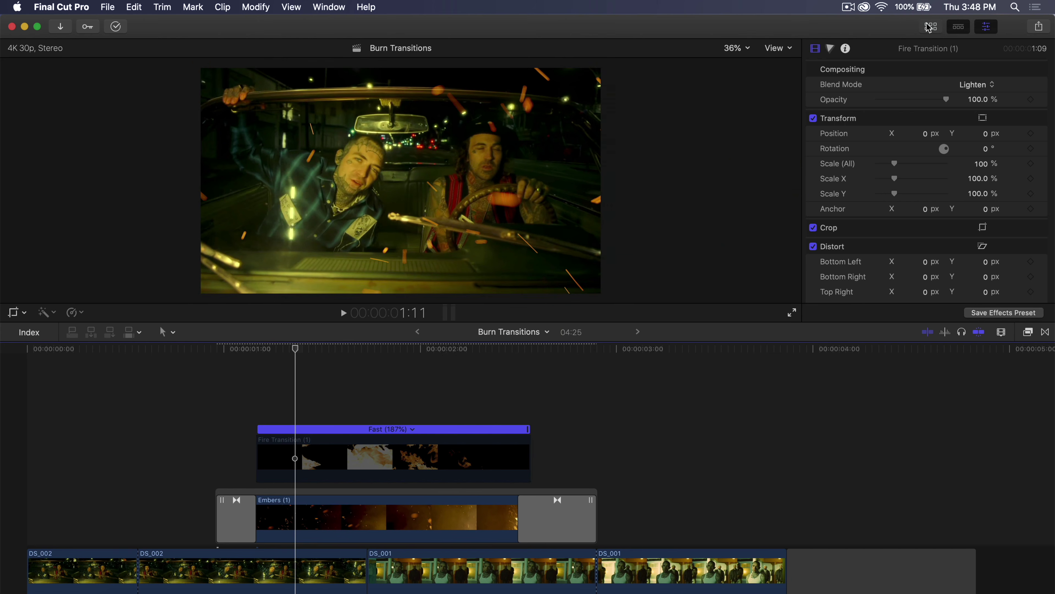
Look through the Tutorial event's Paper Burn clips, track mattes and Fire Transition clips for other transition elements
{"action": "key", "text": "ctrl+super+1"}
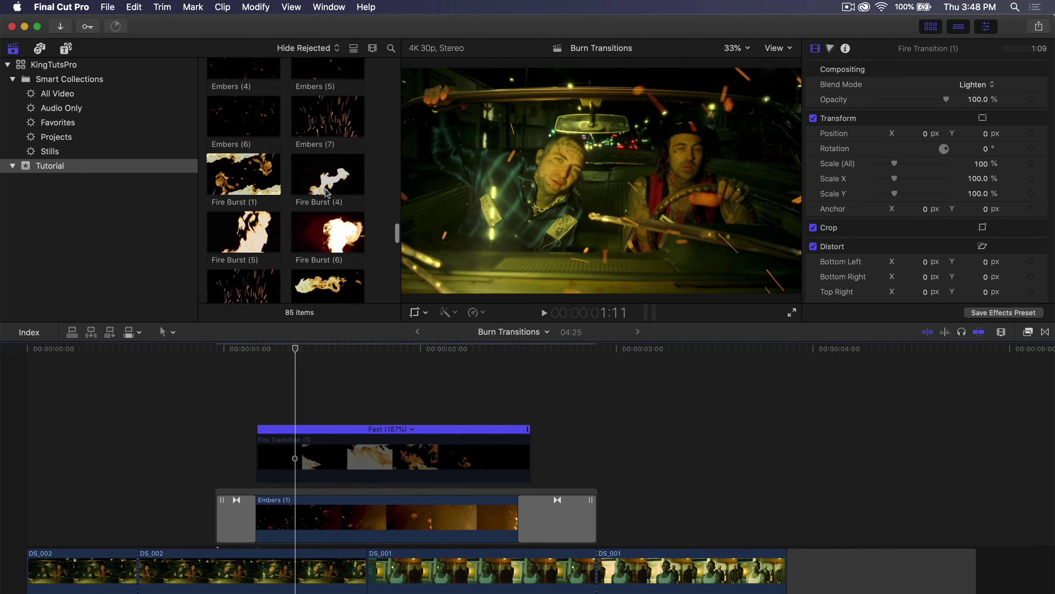
{"action": "scroll", "coordinate": [328, 194], "scroll_direction": "up", "scroll_amount": 15}
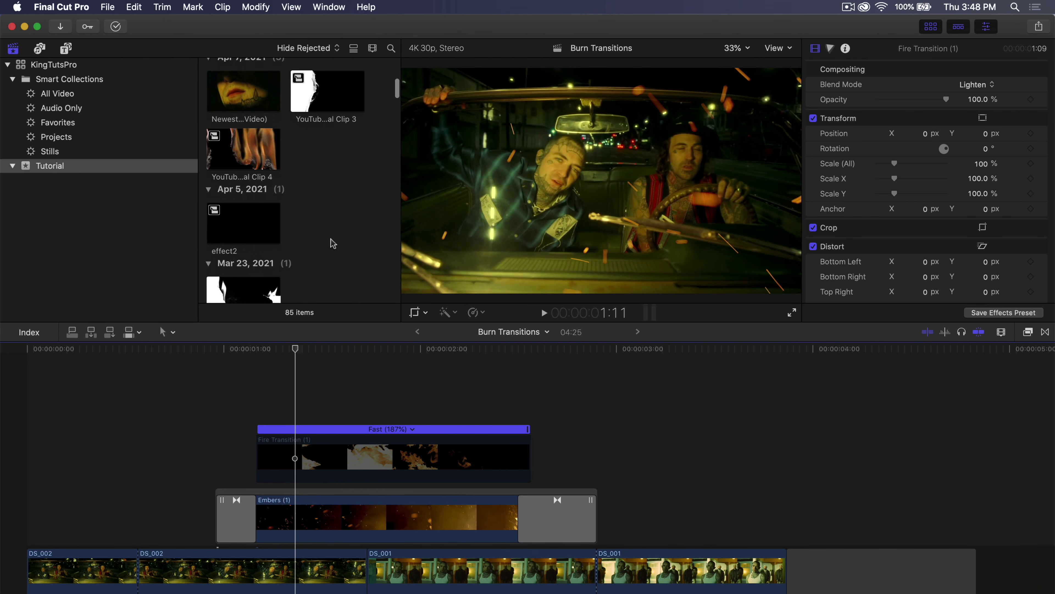
{"action": "scroll", "coordinate": [331, 243], "scroll_direction": "down", "scroll_amount": 4}
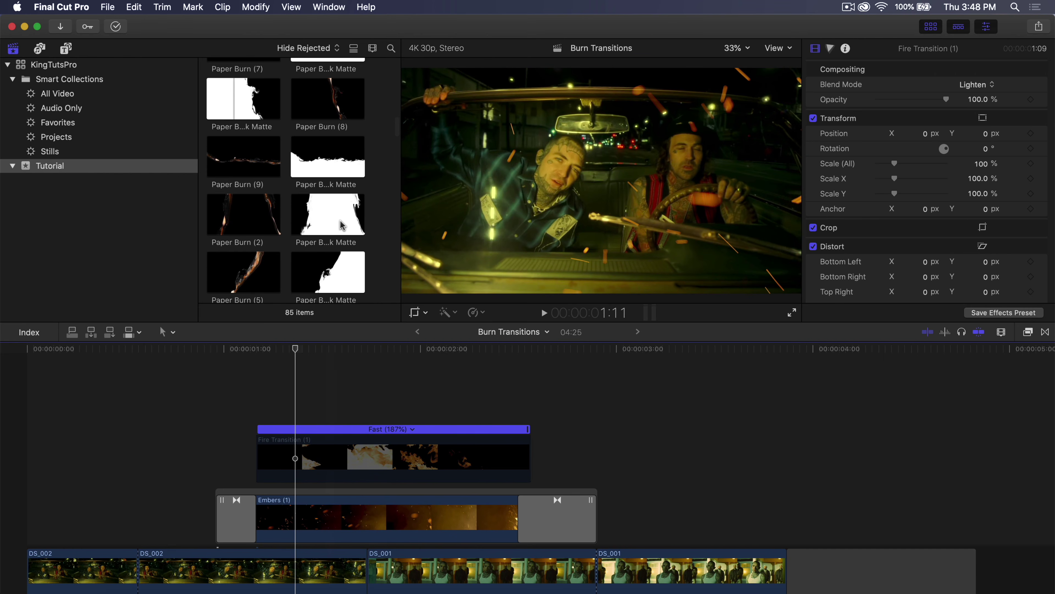
{"action": "scroll", "coordinate": [340, 224], "scroll_direction": "down", "scroll_amount": 4}
{"action": "left_click", "coordinate": [339, 122]}
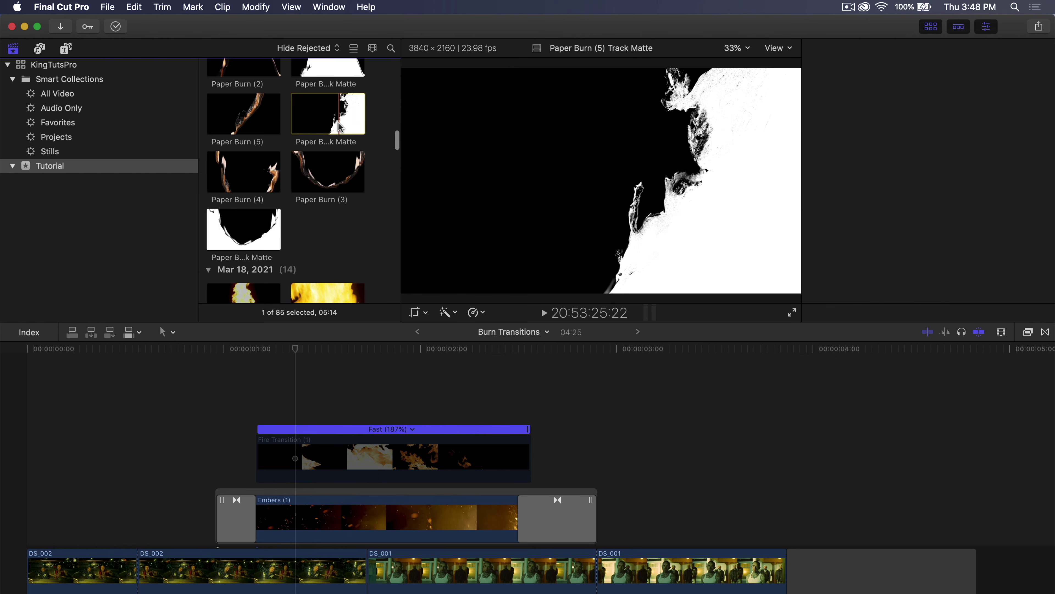
{"action": "scroll", "coordinate": [333, 152], "scroll_direction": "up", "scroll_amount": 2}
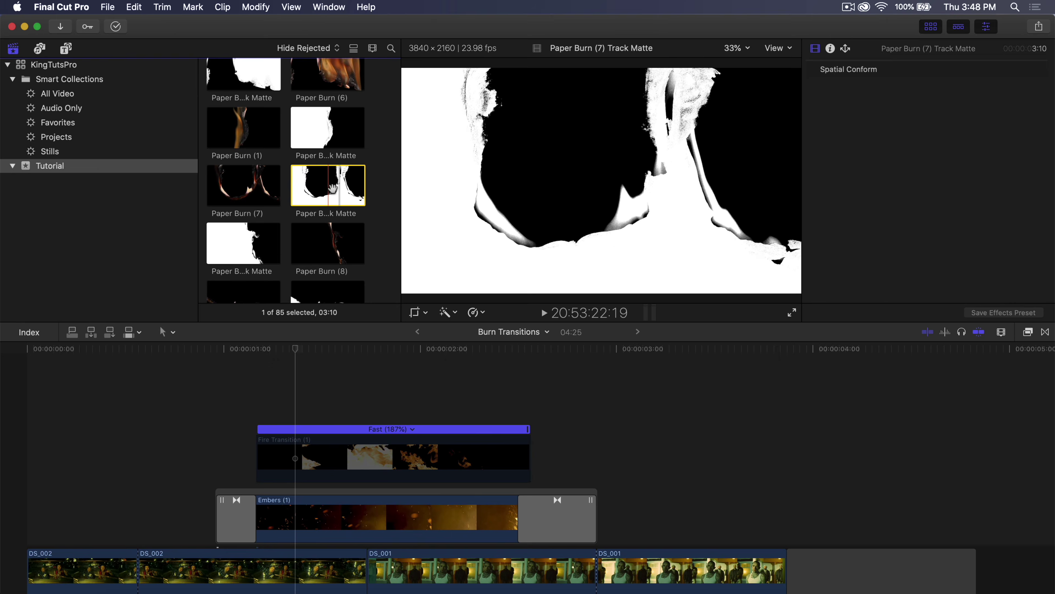
{"action": "left_click", "coordinate": [339, 189]}
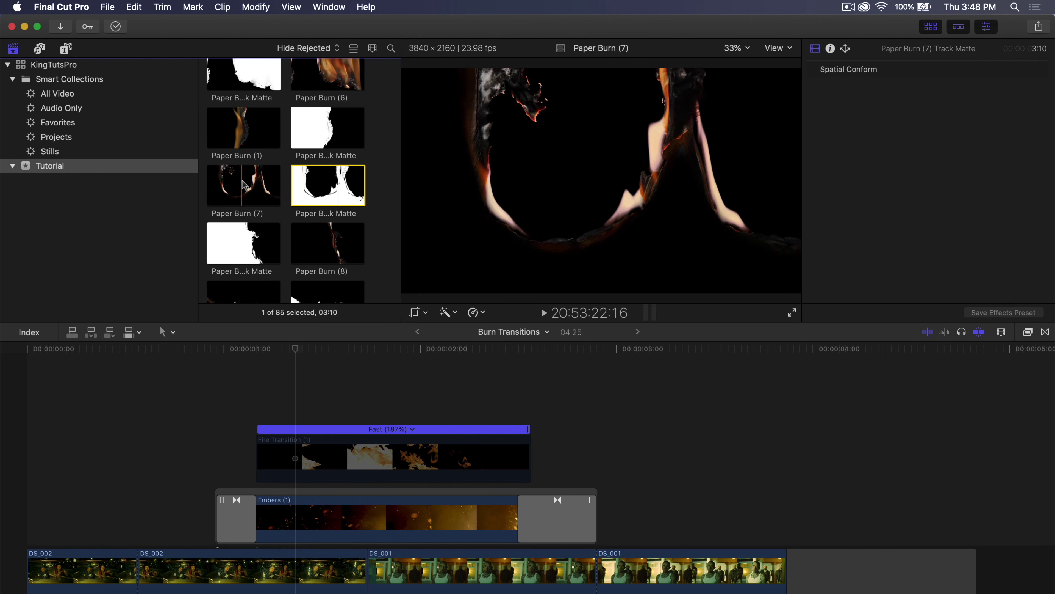
{"action": "scroll", "coordinate": [239, 192], "scroll_direction": "down", "scroll_amount": 5}
{"action": "left_click", "coordinate": [230, 123]}
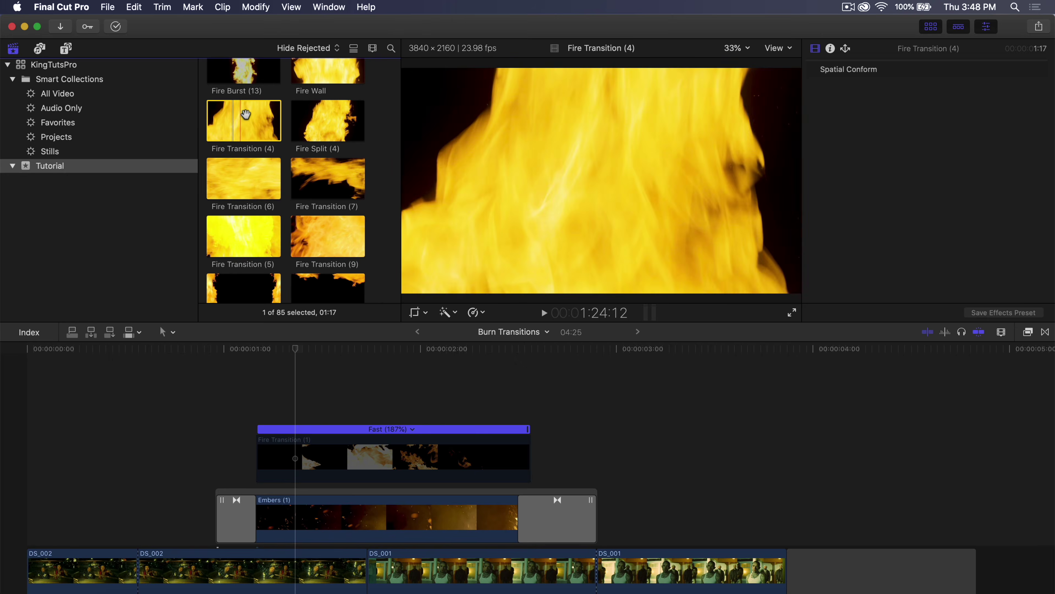
Add Fire Split (4) over the DS_002/DS_001 cut, clear the Embers and Fire Transition clips, and move it about 15 frames earlier
{"action": "left_click", "coordinate": [322, 118]}
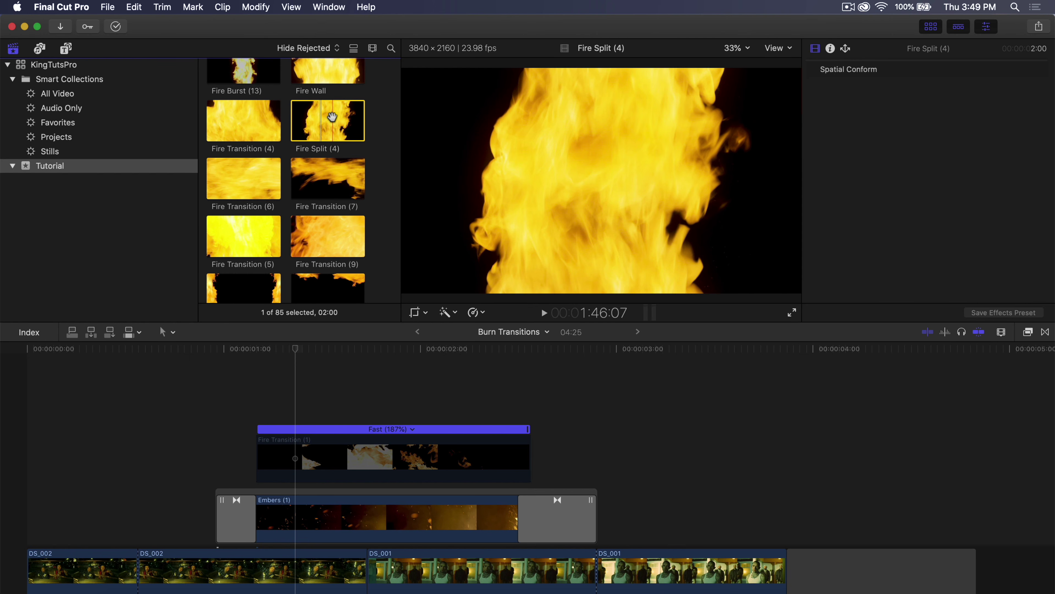
{"action": "left_click_drag", "start_coordinate": [333, 320], "coordinate": [276, 387]}
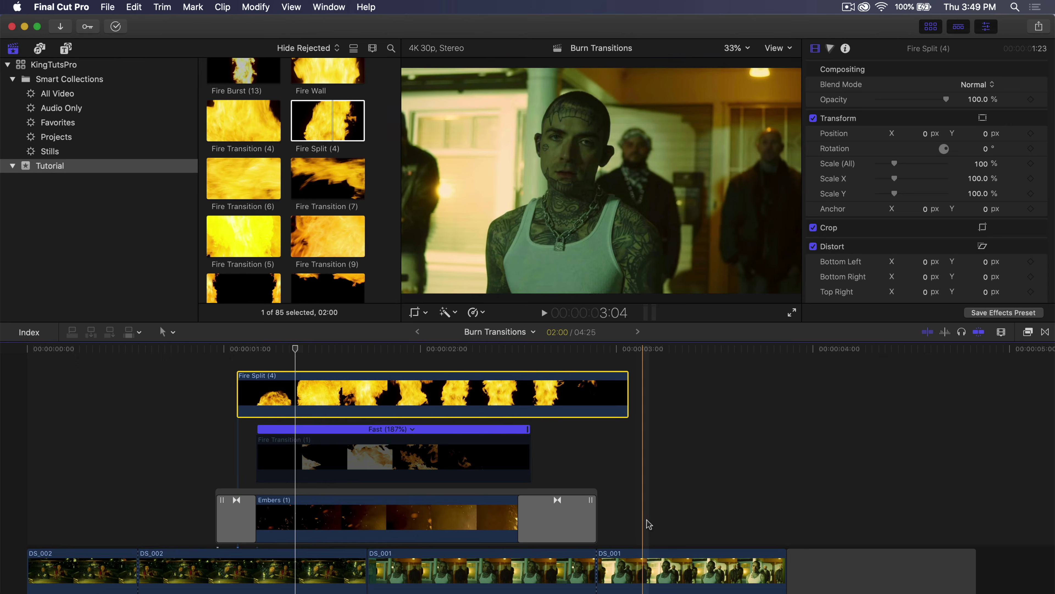
{"action": "left_click", "coordinate": [287, 514]}
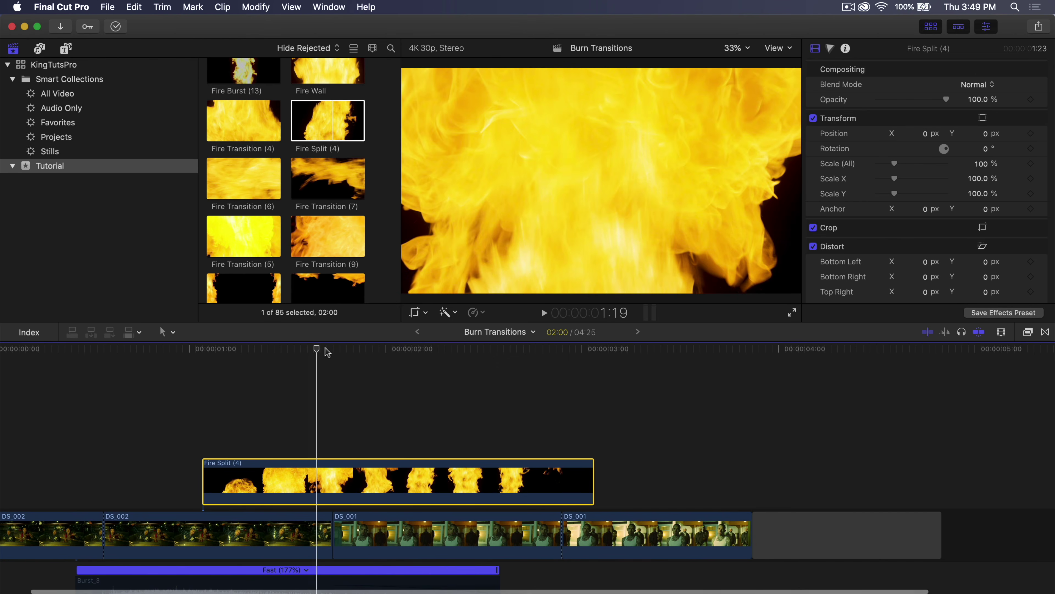
{"action": "left_click_drag", "start_coordinate": [398, 497], "coordinate": [299, 497]}
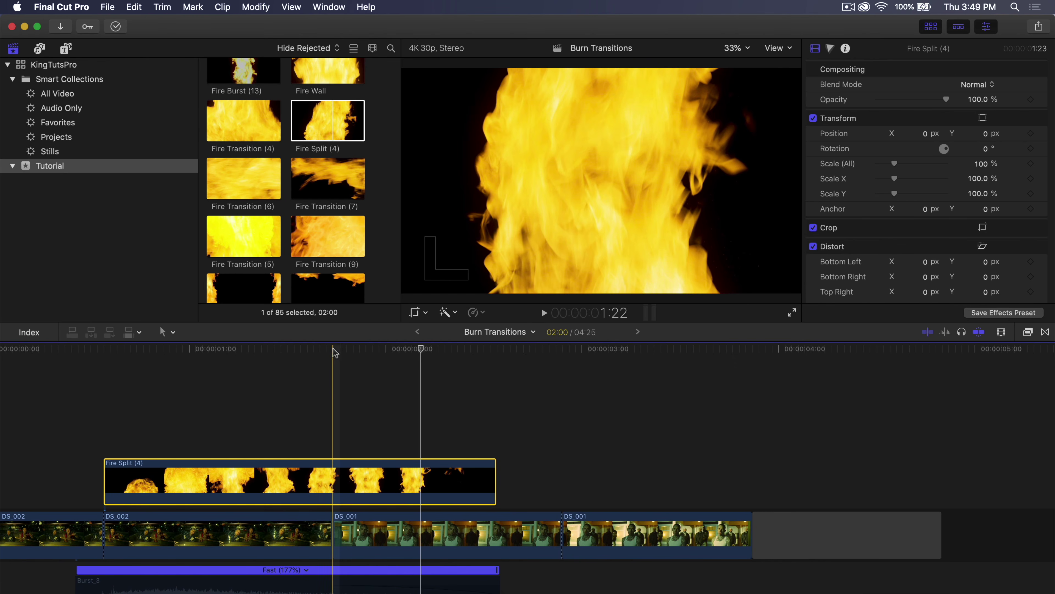
Set Fire Split (4)'s blend mode to Lighten and hide the media browser
{"action": "left_click", "coordinate": [979, 86]}
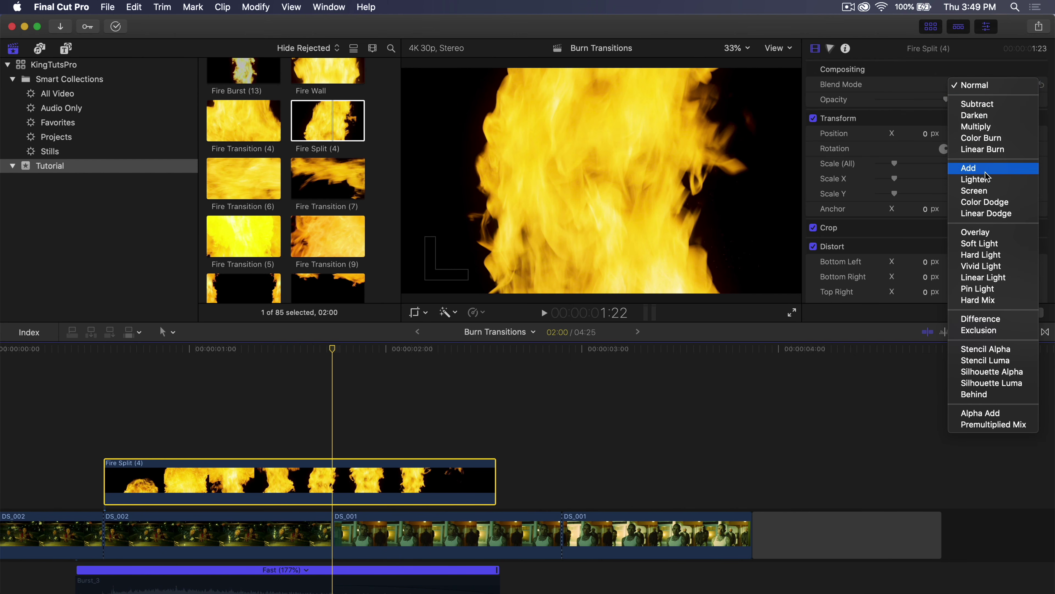
{"action": "left_click", "coordinate": [968, 181]}
{"action": "left_click", "coordinate": [932, 29]}
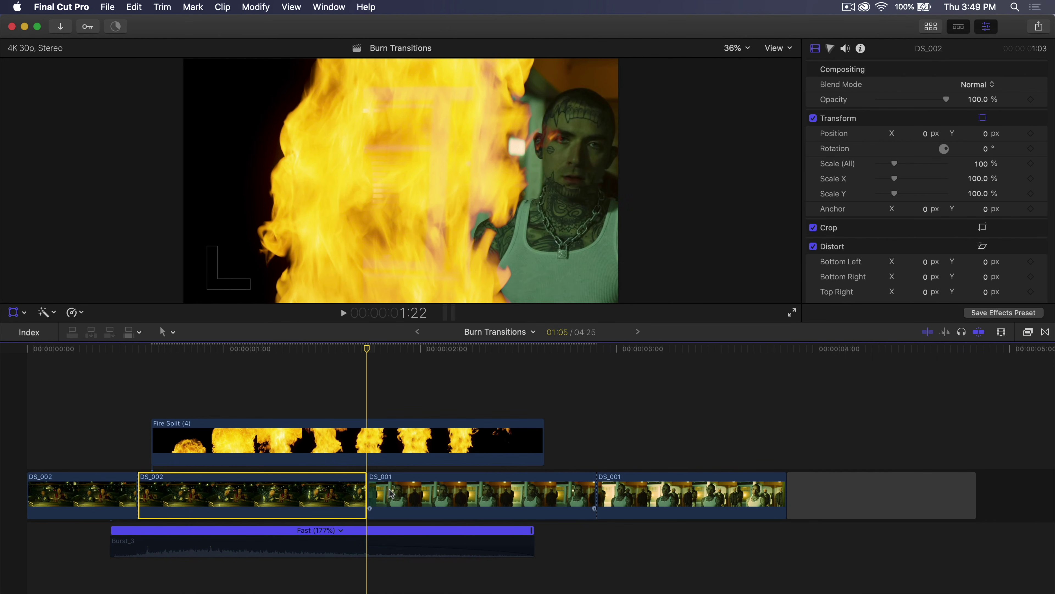
Stack the first DS_001 segment above the second DS_002 segment and move Fire Split (4) about 15 frames earlier
{"action": "left_click_drag", "start_coordinate": [390, 493], "coordinate": [162, 436]}
{"action": "left_click_drag", "start_coordinate": [357, 394], "coordinate": [259, 397]}
Set the second DS_002 segment's X position to -753 px and play back the split-screen fire effect
{"action": "left_click", "coordinate": [252, 349]}
{"action": "left_click", "coordinate": [215, 450]}
{"action": "left_click", "coordinate": [213, 500]}
{"action": "left_click", "coordinate": [215, 505]}
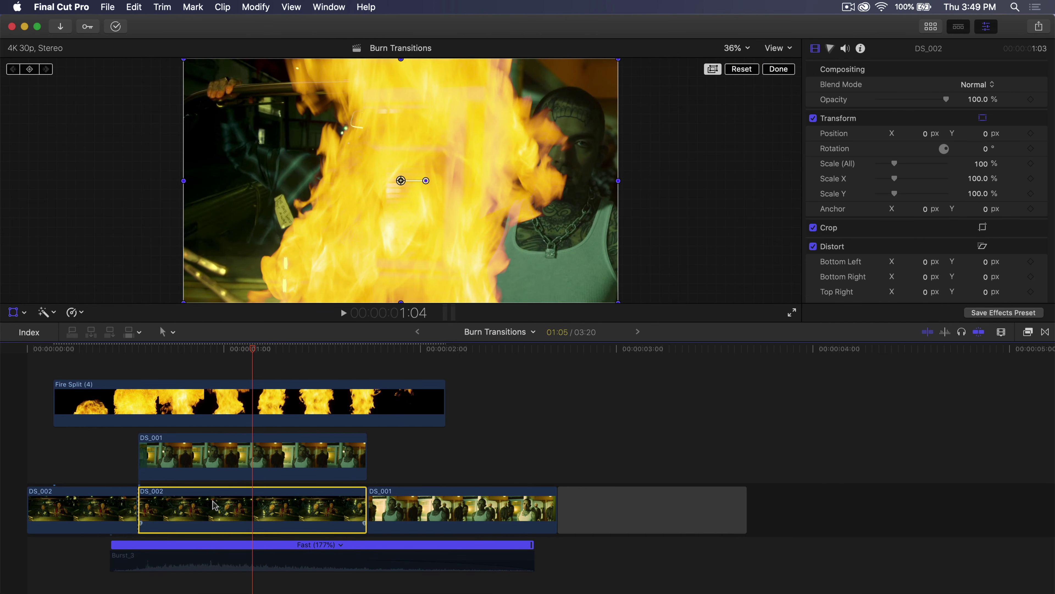
{"action": "mouse_move", "coordinate": [928, 140]}
{"action": "left_mouse_down"}
{"action": "mouse_move", "coordinate": [872, 140]}
{"action": "mouse_move", "coordinate": [925, 123]}
{"action": "left_mouse_up"}
{"action": "key", "text": "space"}
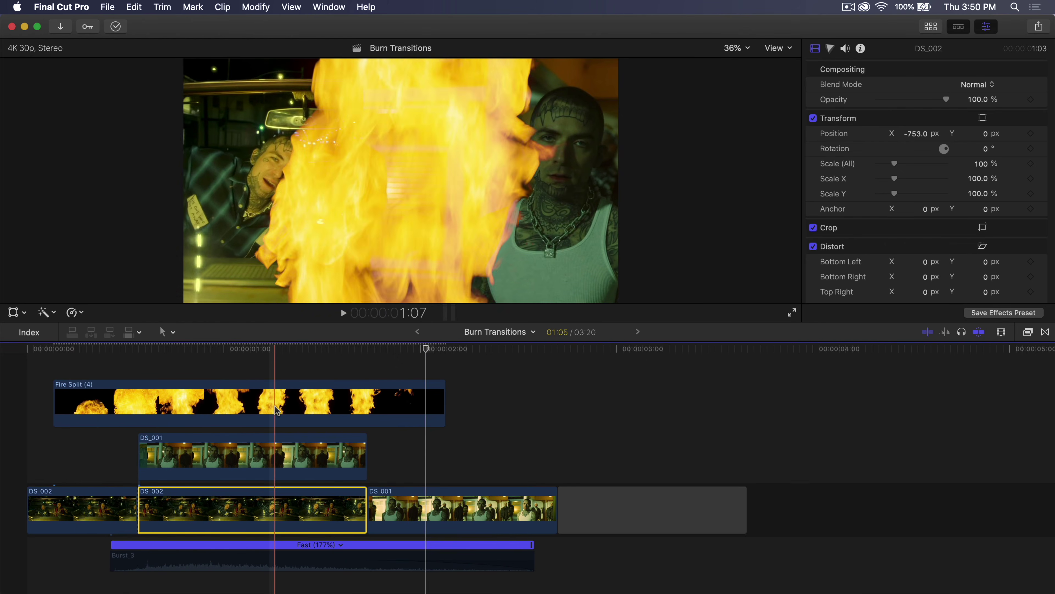
{"action": "key", "text": "space"}
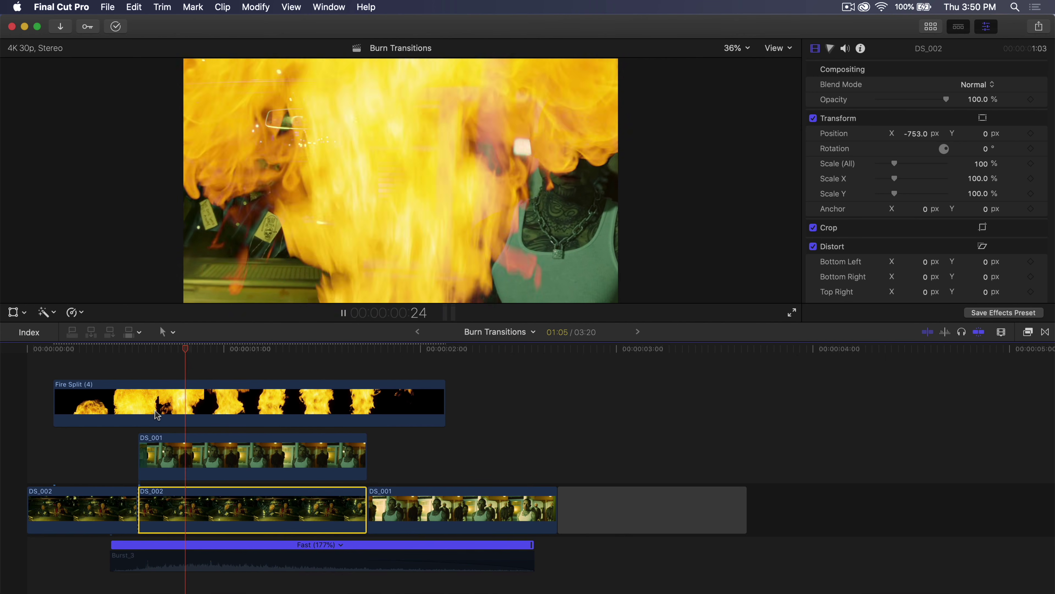
Add the Embers (1) clip above Fire Split (4), aligned with that clip's start
{"action": "key", "text": "super+equal"}
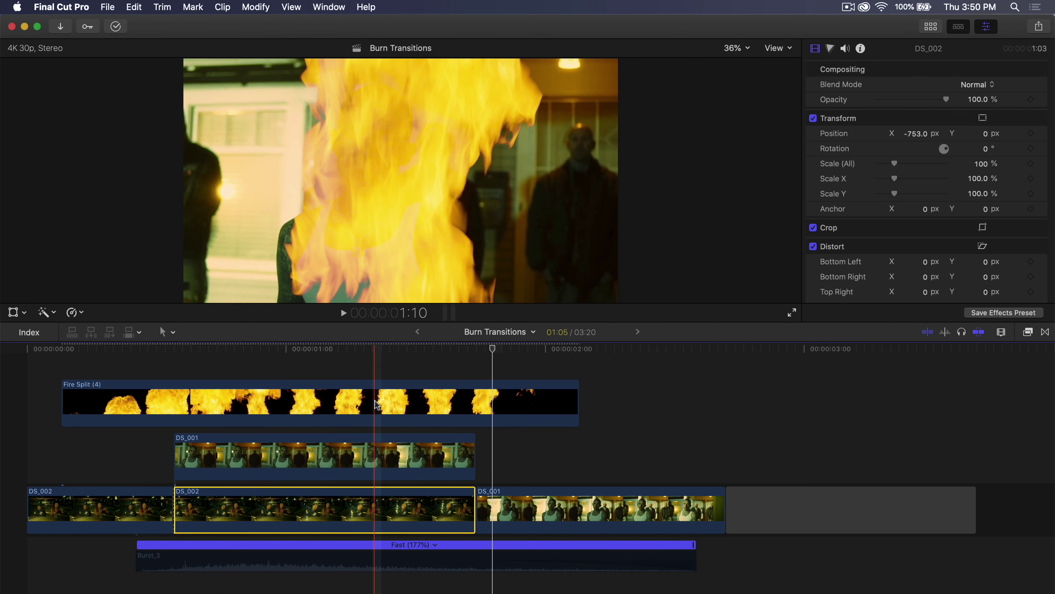
{"action": "left_click", "coordinate": [375, 402]}
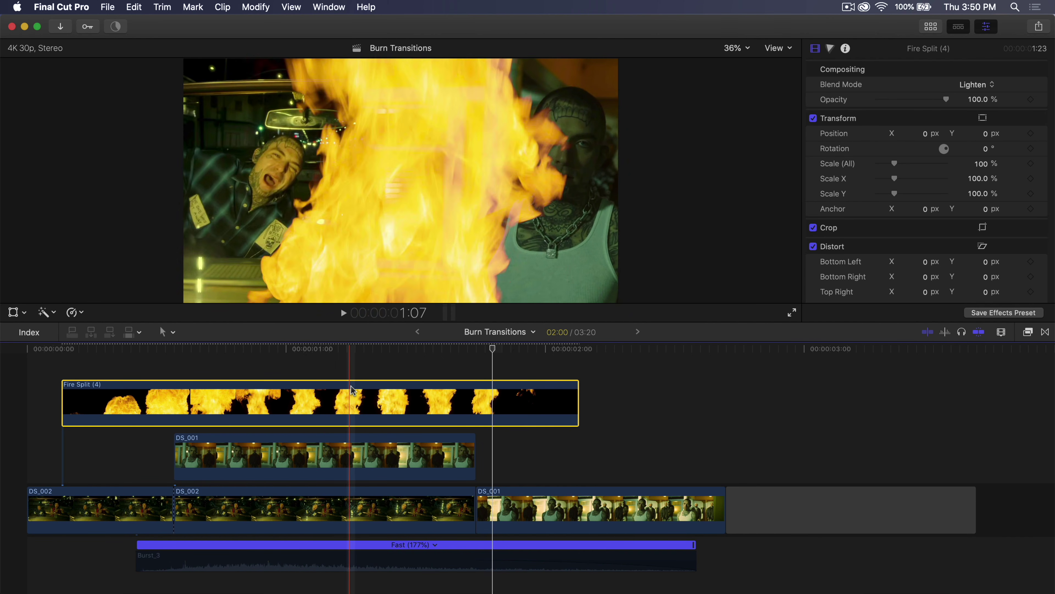
{"action": "left_click", "coordinate": [932, 27]}
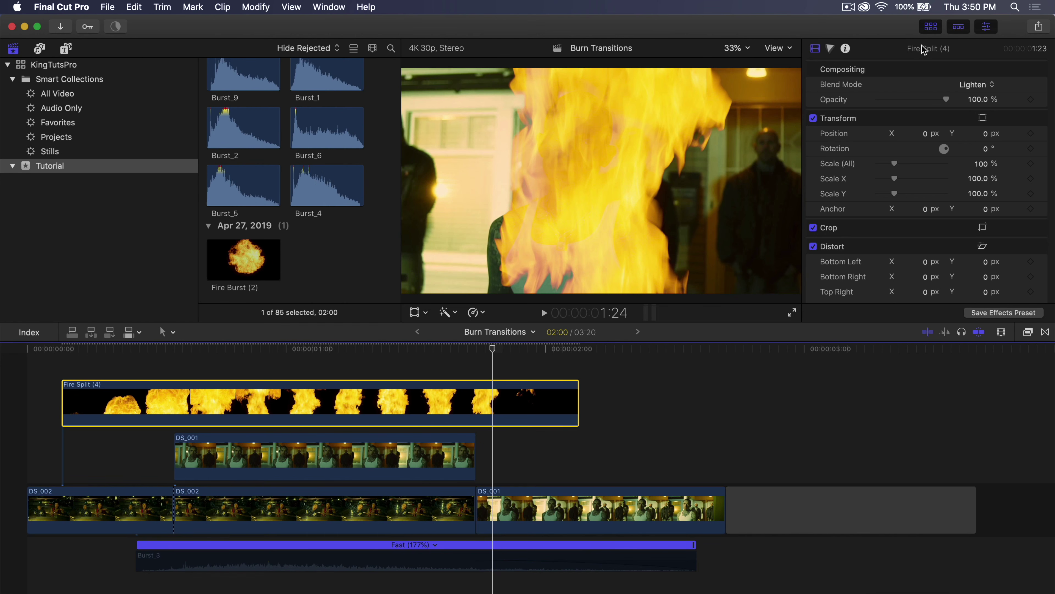
{"action": "scroll", "coordinate": [315, 228], "scroll_direction": "up", "scroll_amount": 2}
{"action": "left_click_drag", "start_coordinate": [380, 245], "coordinate": [287, 204]}
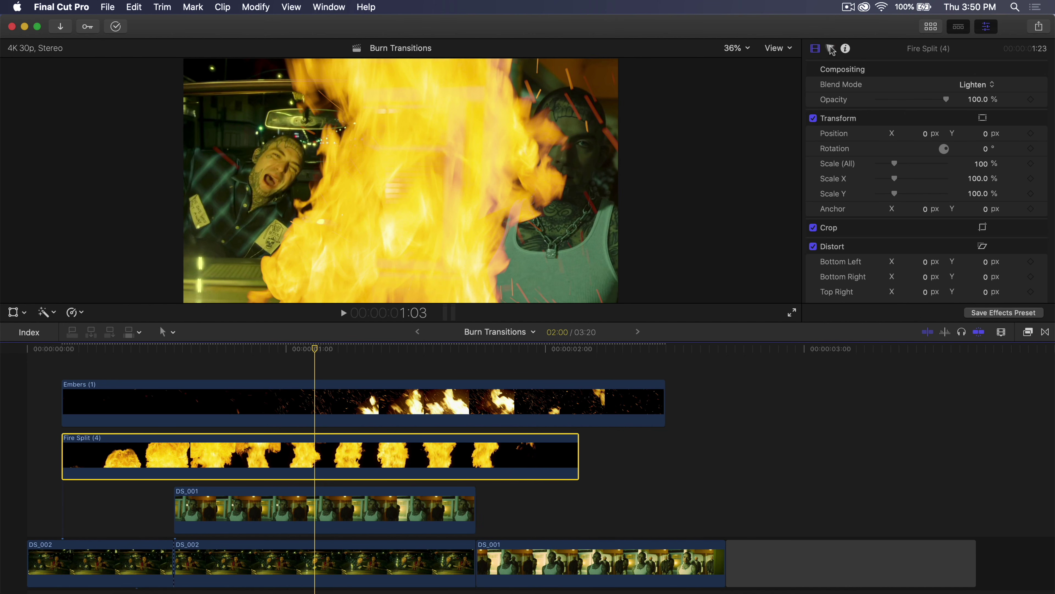
Add a Color Wheels correction to Fire Split (4) and shift the master toward green and the highlights toward blue
{"action": "left_click", "coordinate": [831, 50]}
{"action": "left_click", "coordinate": [885, 69]}
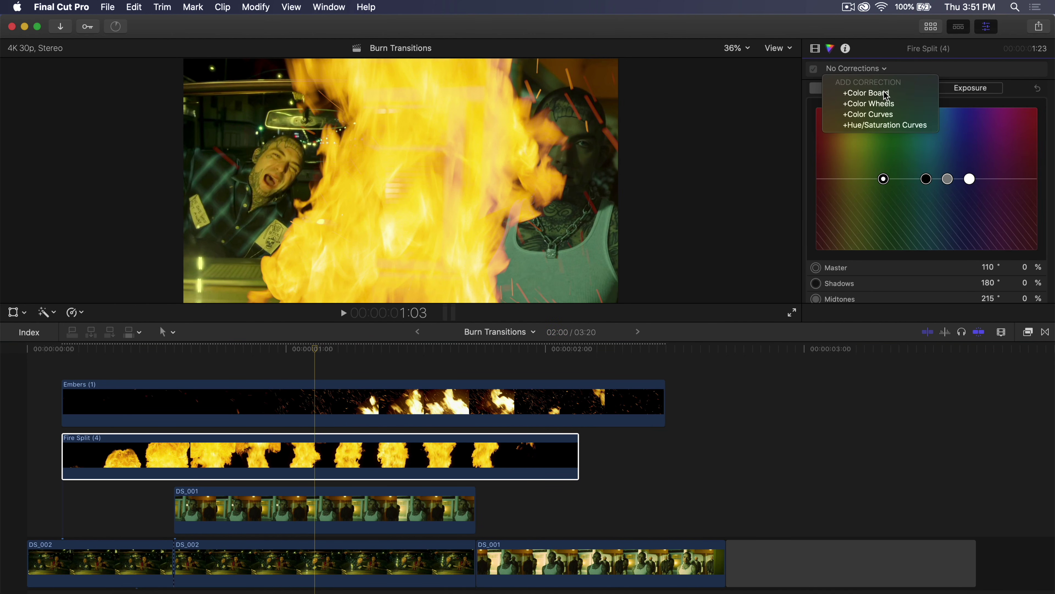
{"action": "left_click", "coordinate": [877, 104]}
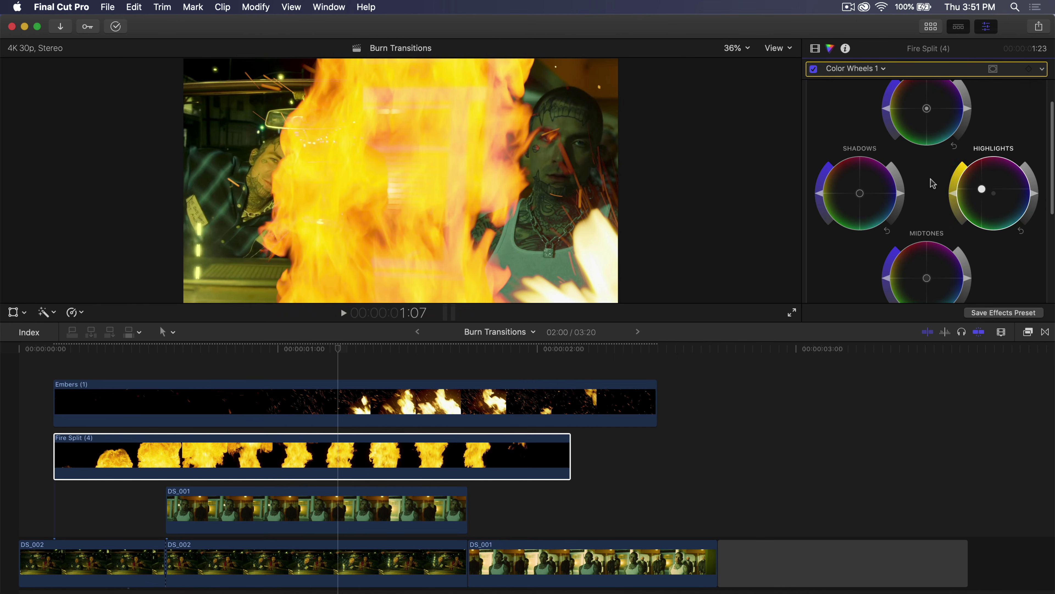
{"action": "left_click_drag", "start_coordinate": [909, 132], "coordinate": [1022, 150]}
{"action": "left_click_drag", "start_coordinate": [1021, 88], "coordinate": [855, 223]}
{"action": "left_click_drag", "start_coordinate": [1050, 113], "coordinate": [1053, 239]}
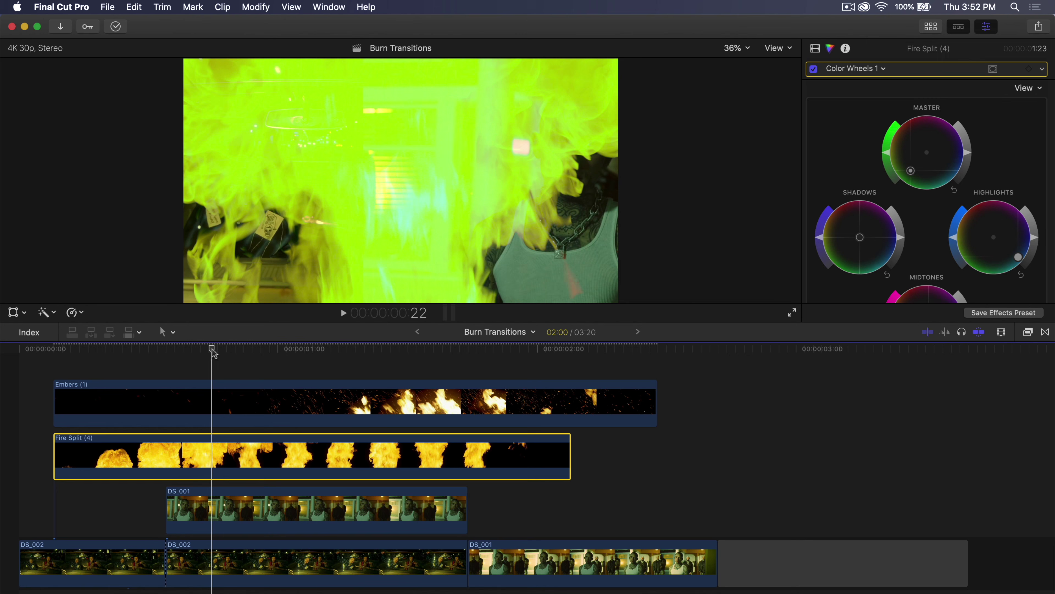
Apply the Custom LUT effect from the Color effects to the Fire Split (4) clip
{"action": "left_click", "coordinate": [976, 29]}
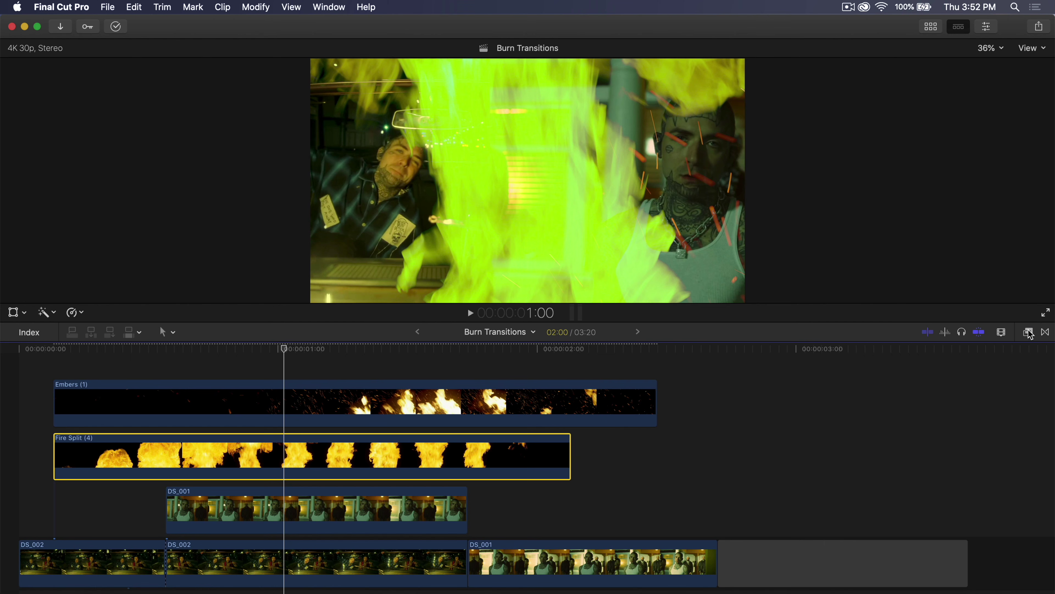
{"action": "left_click", "coordinate": [1028, 333]}
{"action": "left_click", "coordinate": [768, 454]}
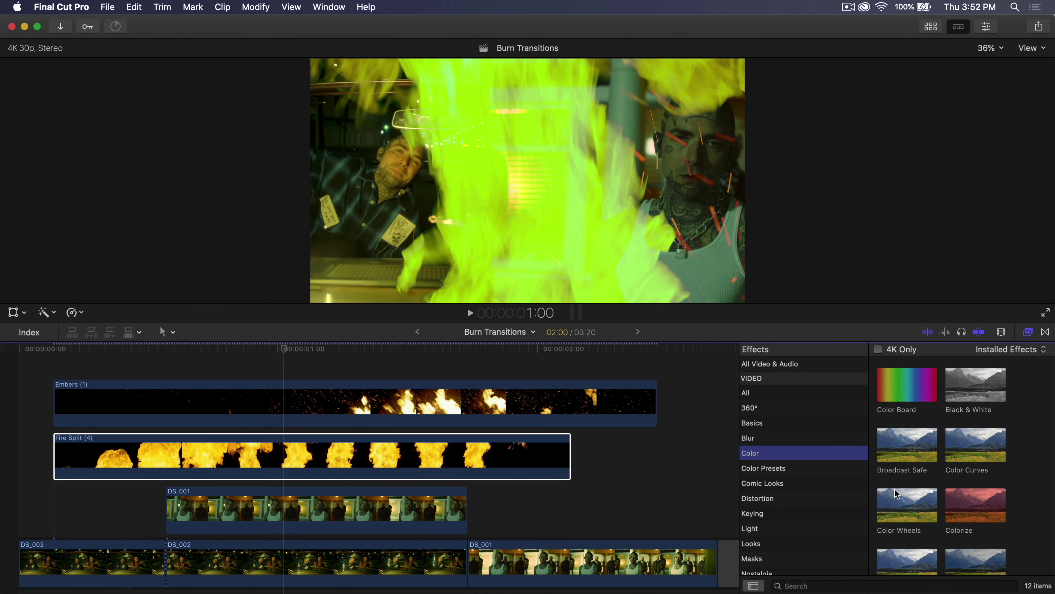
{"action": "scroll", "coordinate": [898, 487], "scroll_direction": "down", "scroll_amount": 2}
{"action": "left_click_drag", "start_coordinate": [906, 526], "coordinate": [301, 457]}
{"action": "left_click", "coordinate": [1028, 332]}
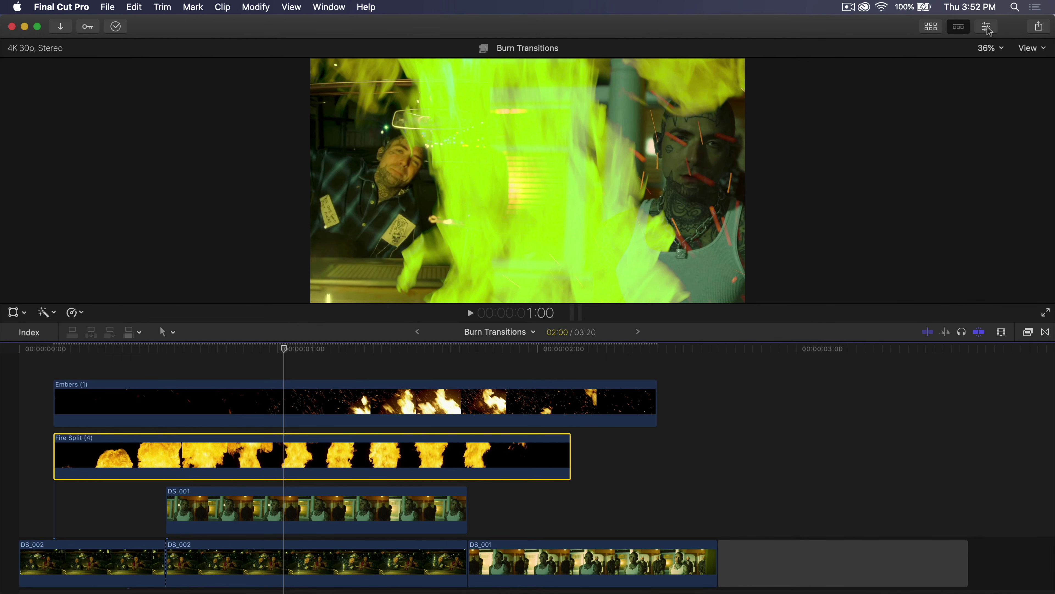
Set Fire Split (4)'s Custom LUT to cinepacks_firefx_Hades and briefly compare the fire with Color Wheels 1 disabled
{"action": "key", "text": "super+4"}
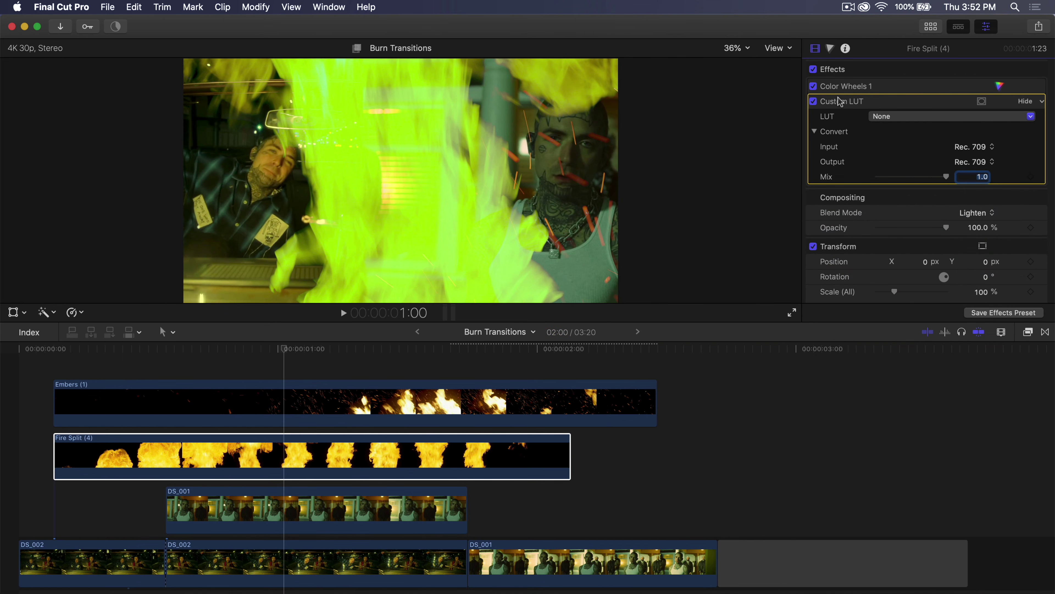
{"action": "left_click", "coordinate": [889, 118]}
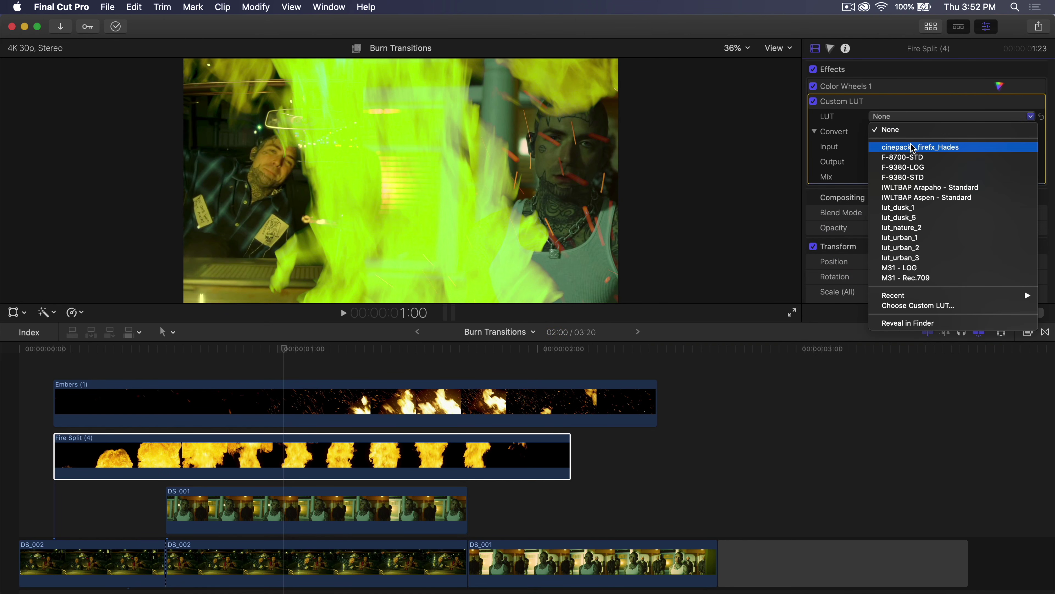
{"action": "left_click", "coordinate": [980, 149]}
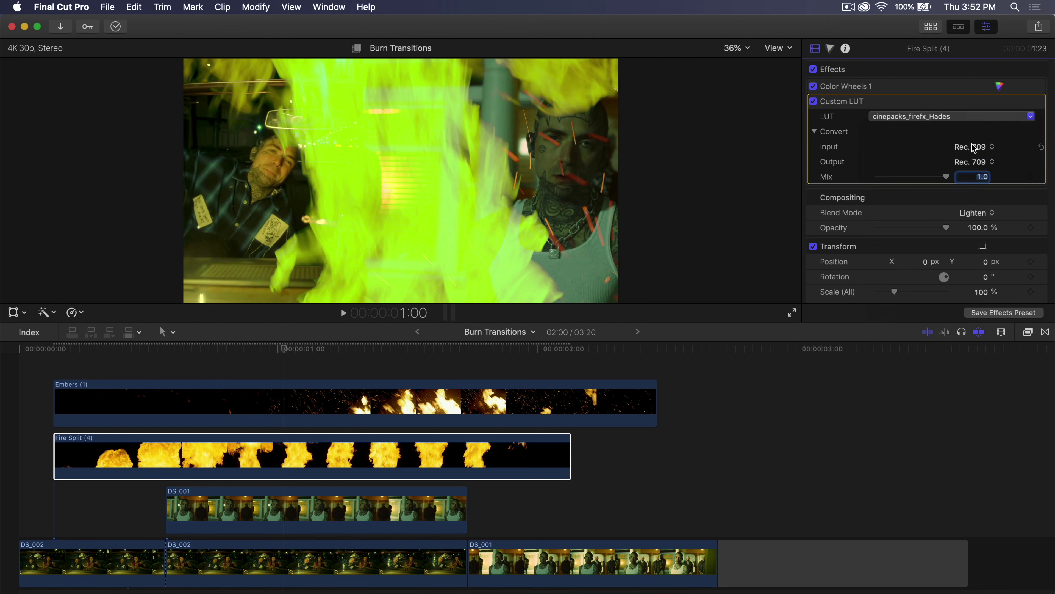
{"action": "left_click_drag", "start_coordinate": [279, 351], "coordinate": [319, 360]}
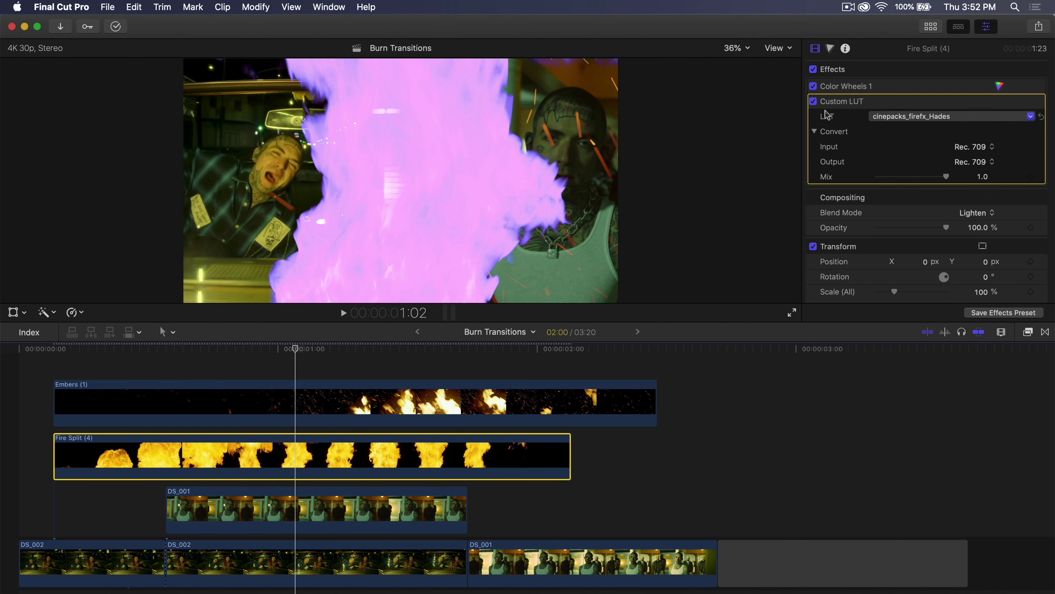
{"action": "left_click", "coordinate": [813, 87]}
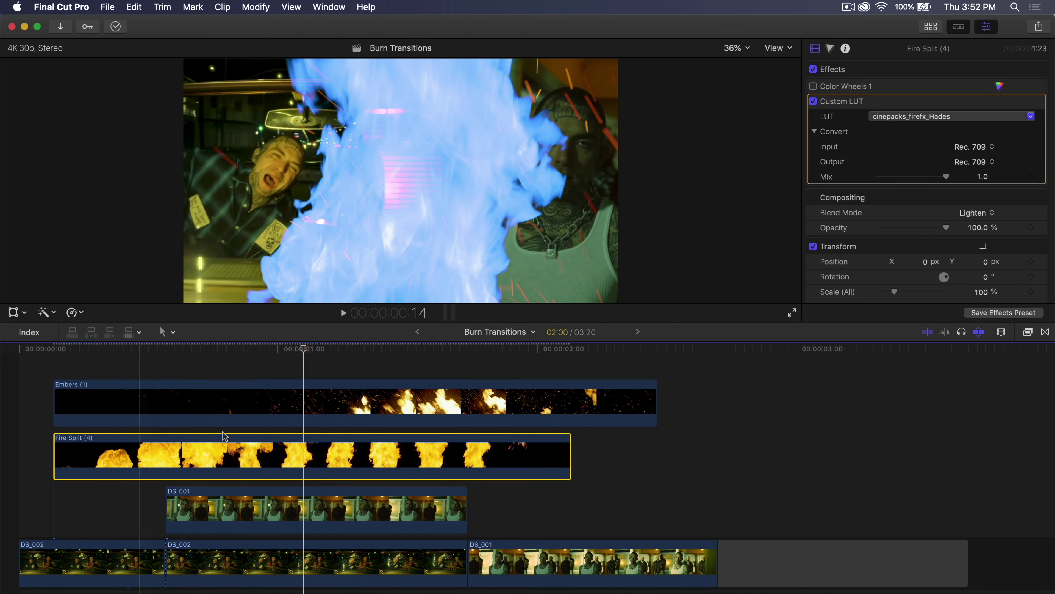
{"action": "key", "text": "super+z"}
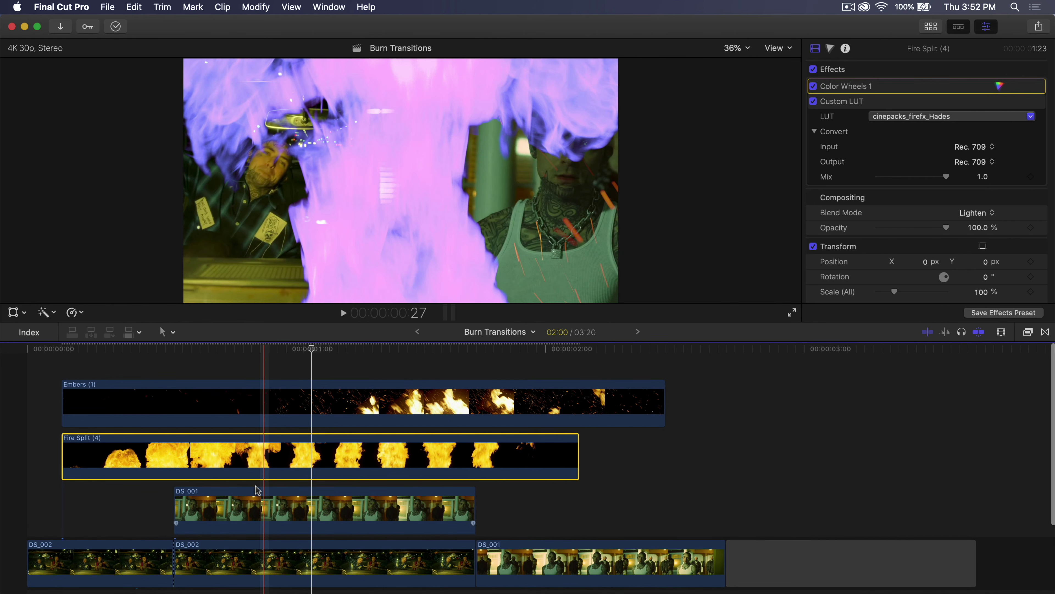
Show the media browser and delete the Embers (1) and Fire Split (4) clips from the timeline
{"action": "left_click", "coordinate": [930, 26]}
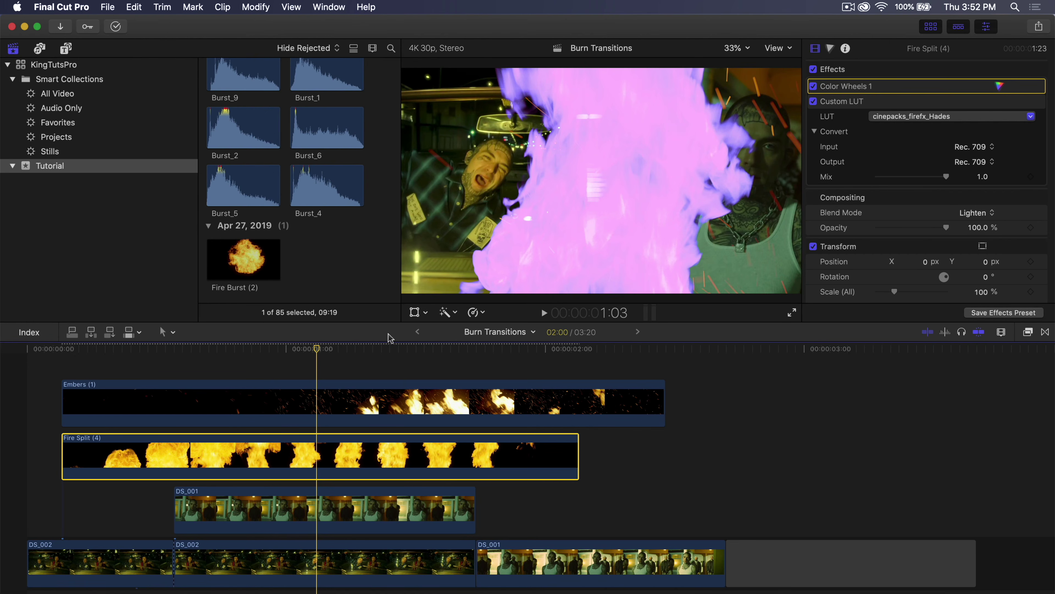
{"action": "left_click_drag", "start_coordinate": [266, 370], "coordinate": [512, 453]}
{"action": "key", "text": "Delete"}
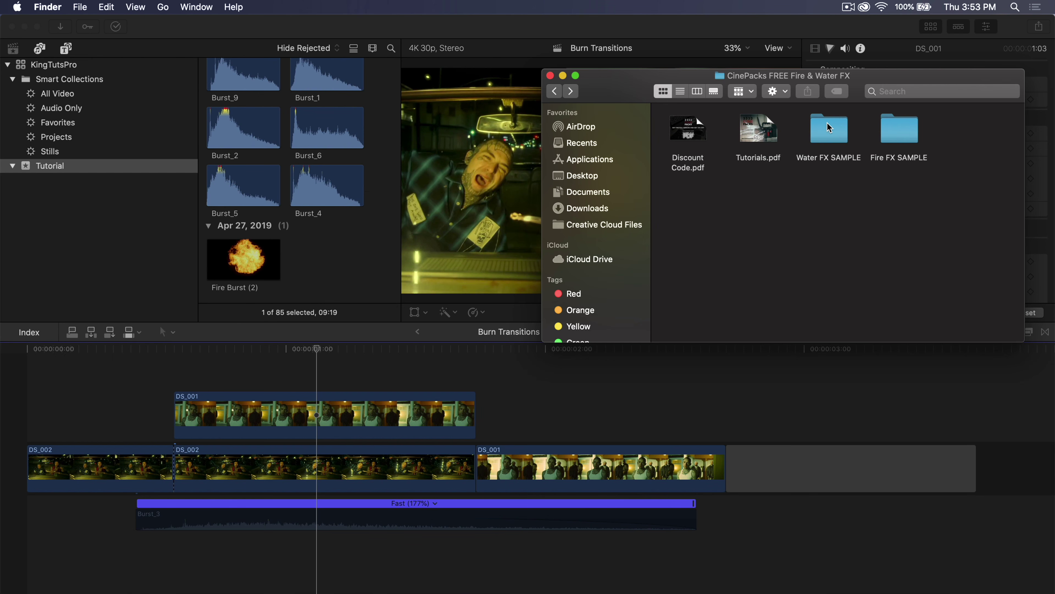
Preview Bubbles (6).mov and Water Screen Overlay (1).mov from the Water FX SAMPLE folder in Finder
{"action": "double_click", "coordinate": [828, 122]}
{"action": "mouse_move", "coordinate": [706, 146]}
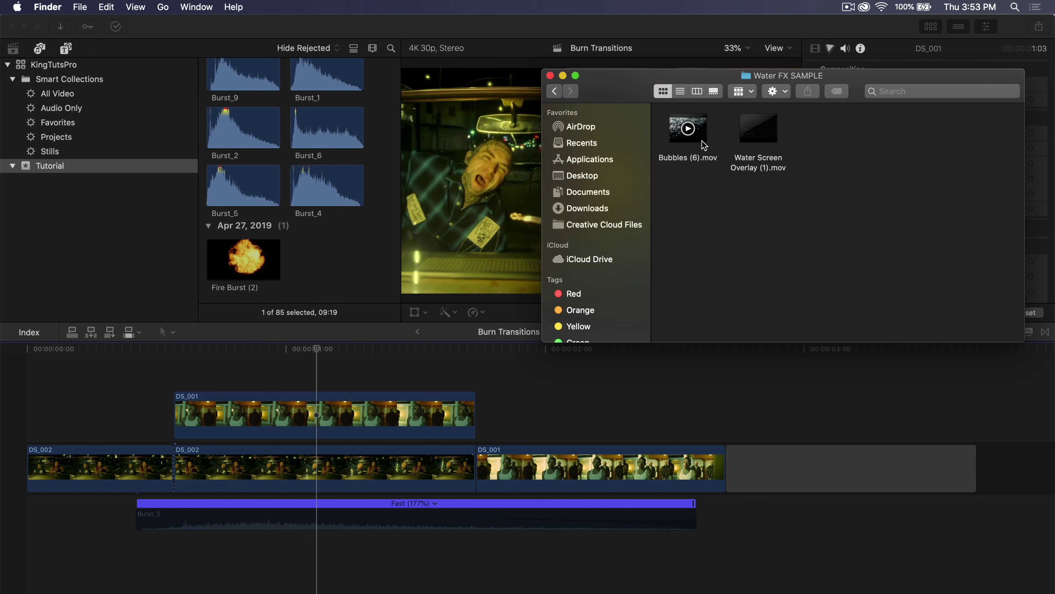
{"action": "key", "text": "space"}
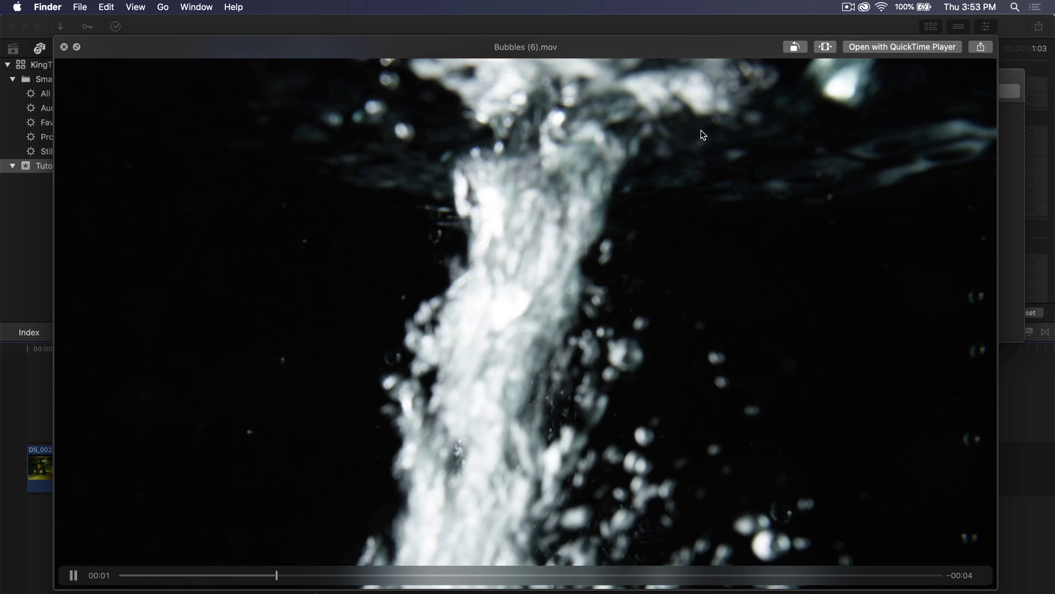
{"action": "key", "text": "space"}
{"action": "left_click", "coordinate": [758, 132]}
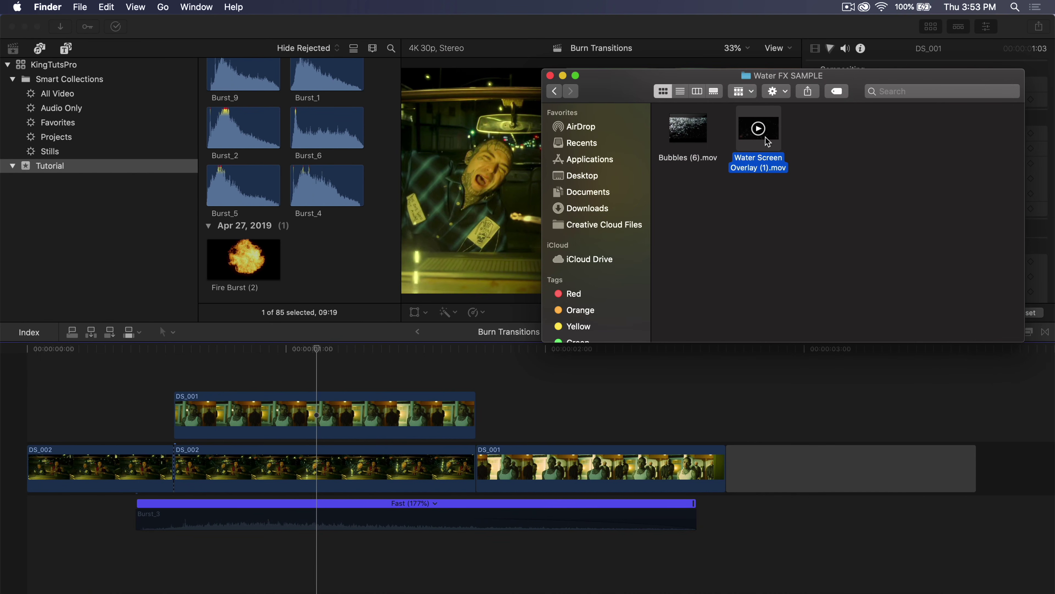
{"action": "key", "text": "space"}
{"action": "key", "text": "space"}
Try Water Screen Overlay (1) above the clips from the sequence start with Lighten blending, and delete it after playback
{"action": "left_click_drag", "start_coordinate": [763, 138], "coordinate": [34, 412]}
{"action": "left_click", "coordinate": [972, 88]}
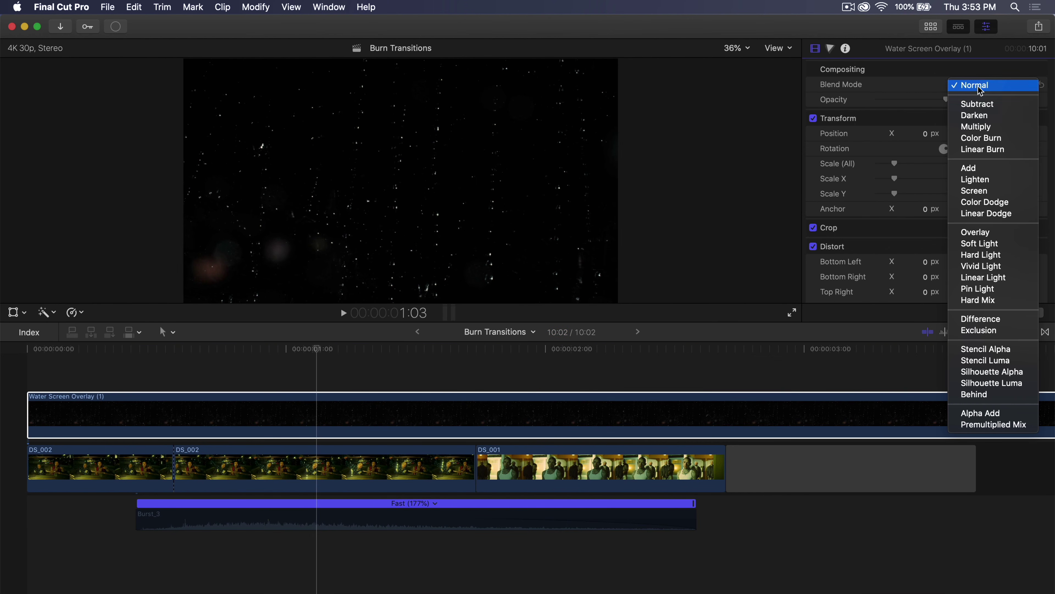
{"action": "left_click", "coordinate": [971, 179]}
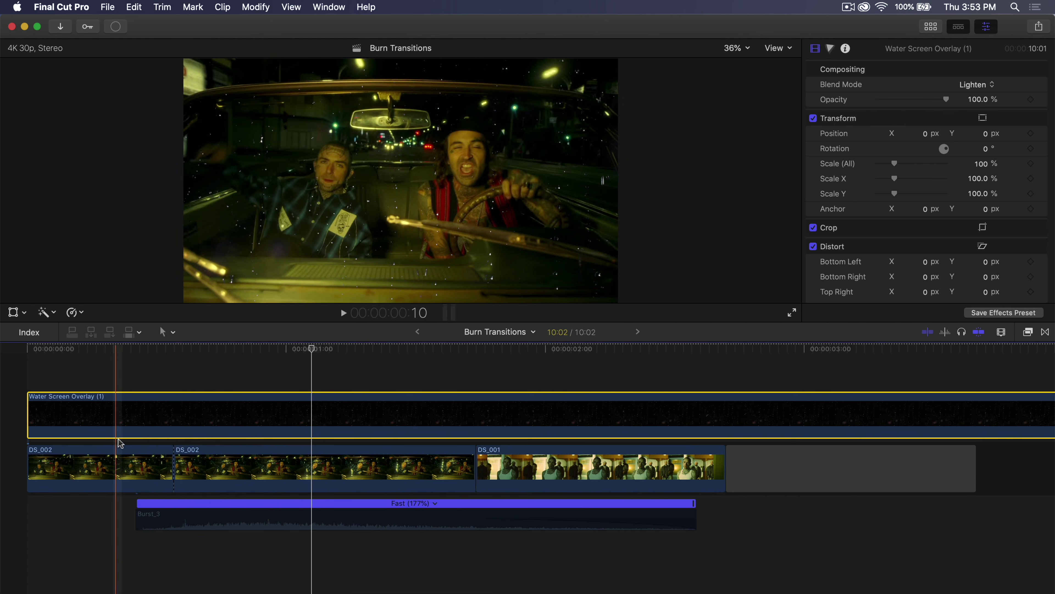
{"action": "key", "text": "space"}
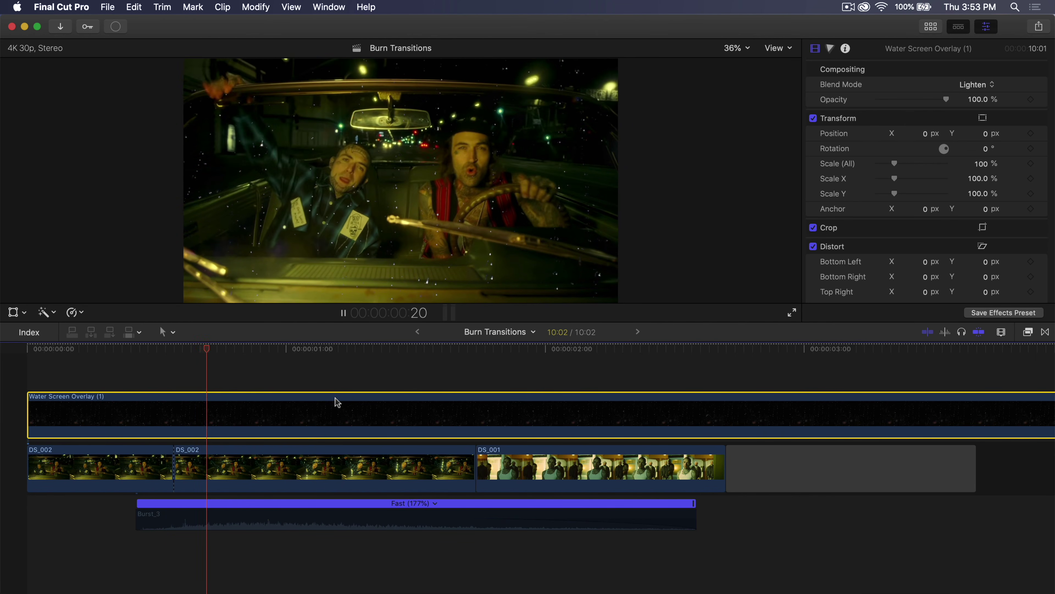
{"action": "key", "text": "Delete"}
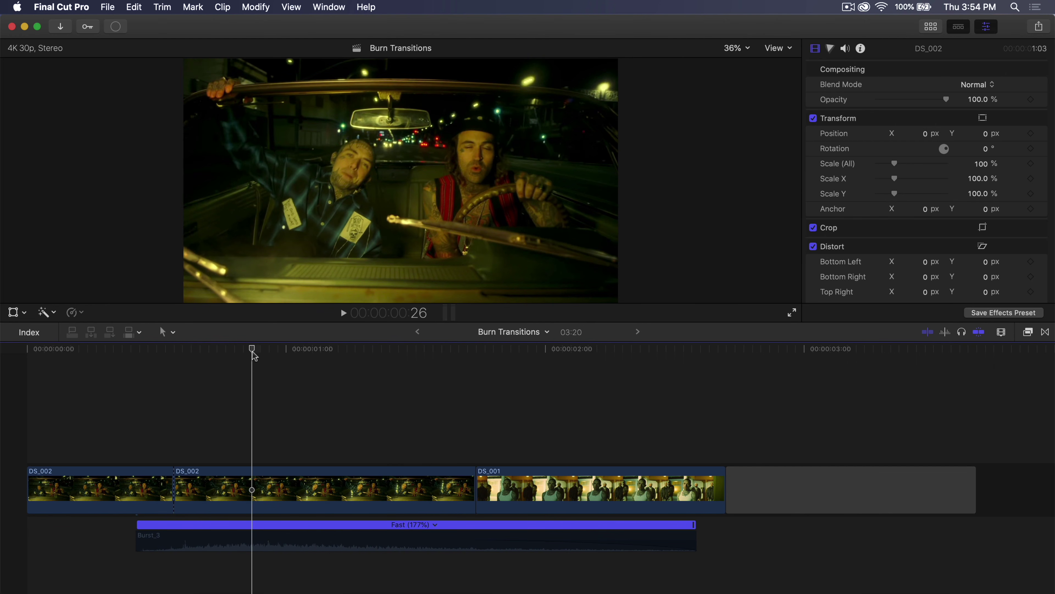